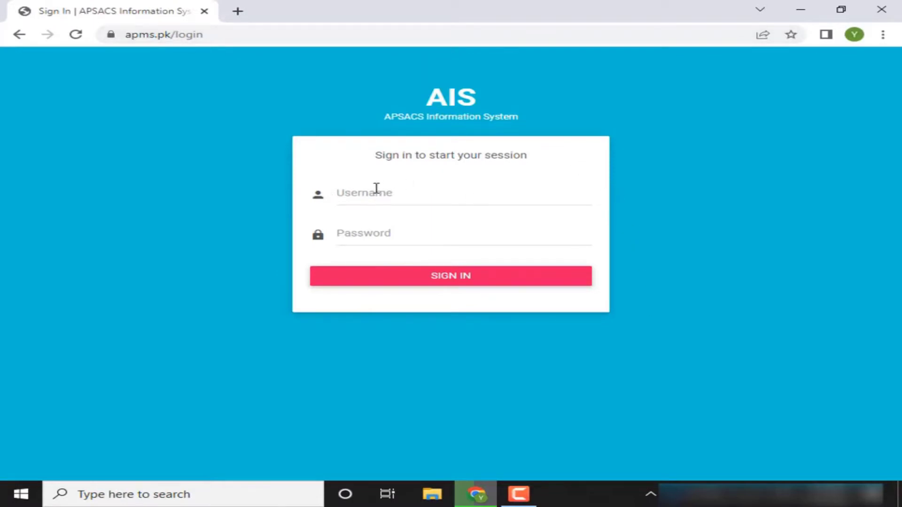
Sign in to AIS with the saved username and a re-entered account password
click(376, 242)
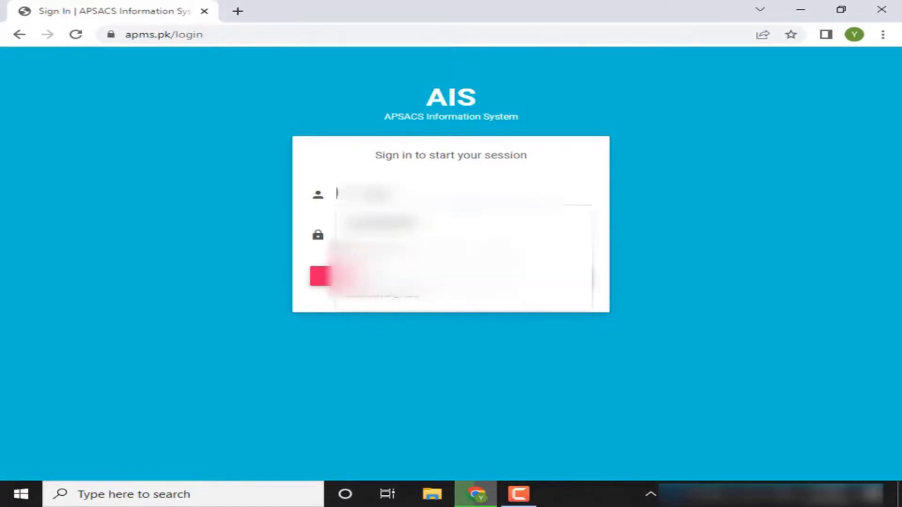
click(423, 195)
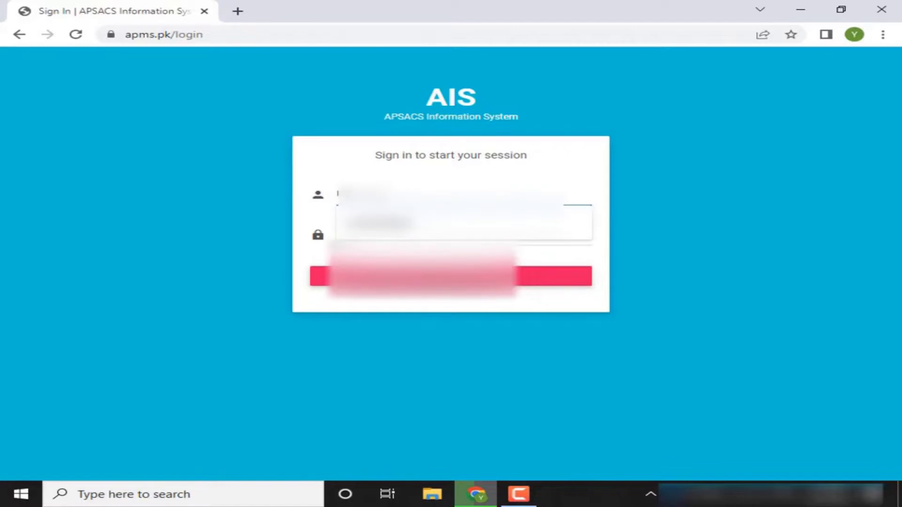
key(Return)
key(Tab)
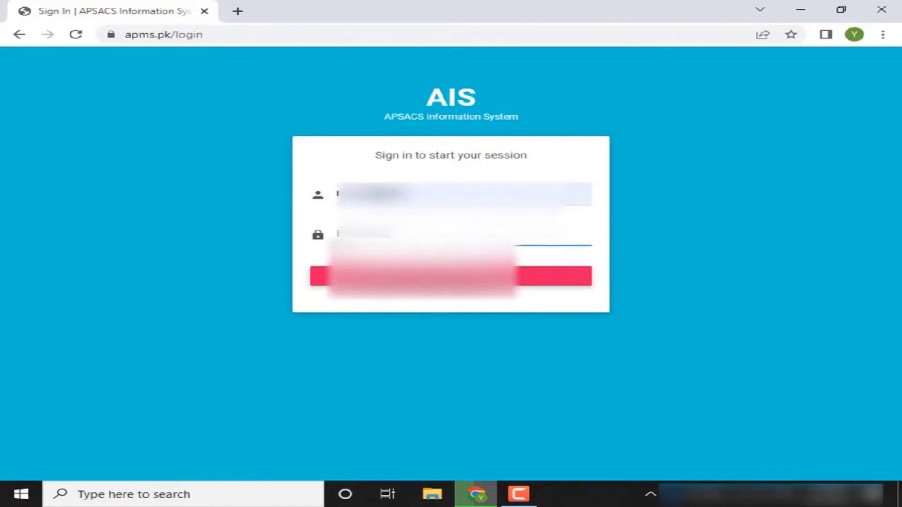
key(ctrl+a)
key(BackSpace)
text(123)
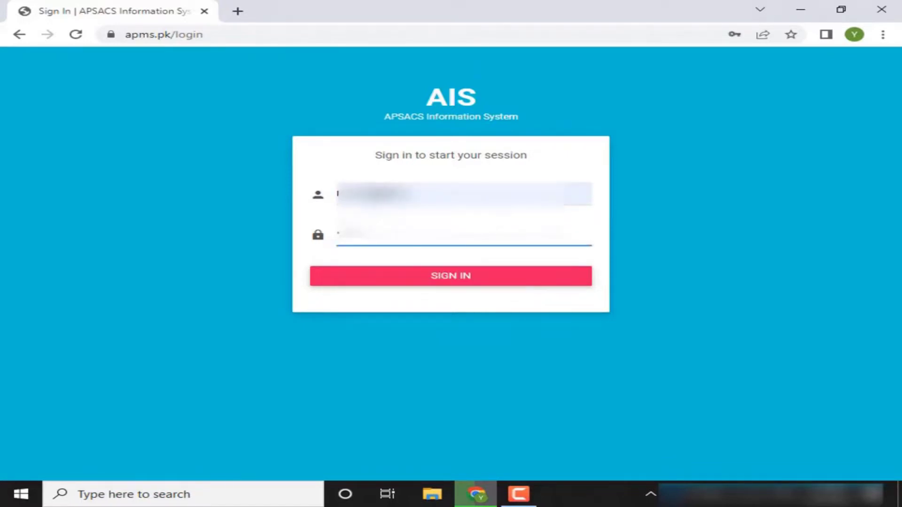
key(Return)
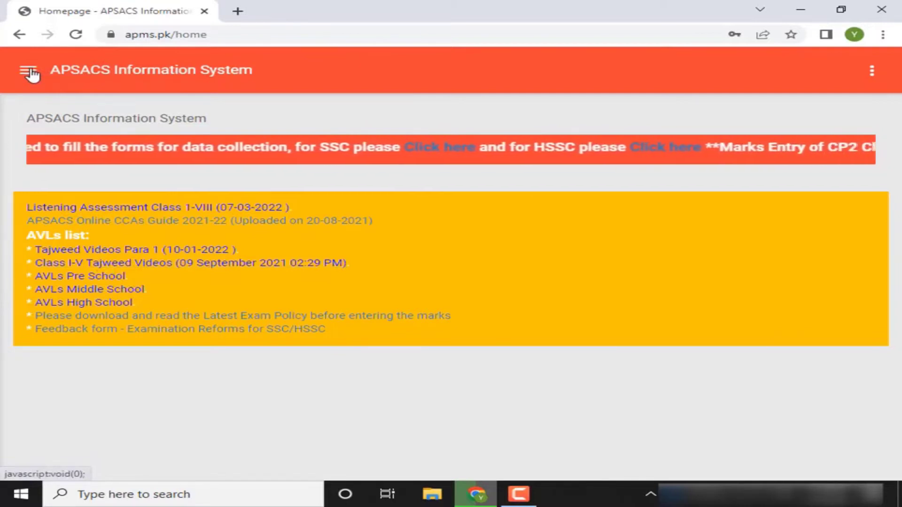
Try Student > Student Registration from the navigation menu, reaching the 403 Access Denied page
click(31, 74)
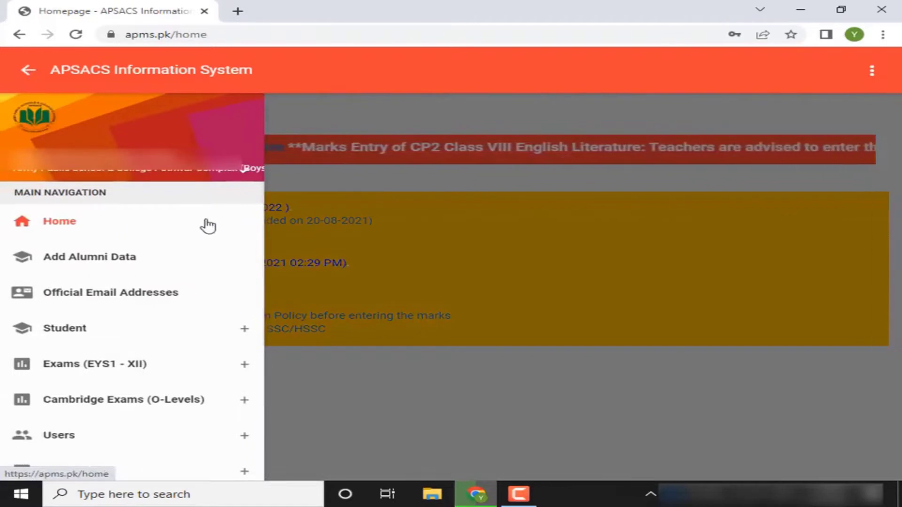
click(246, 170)
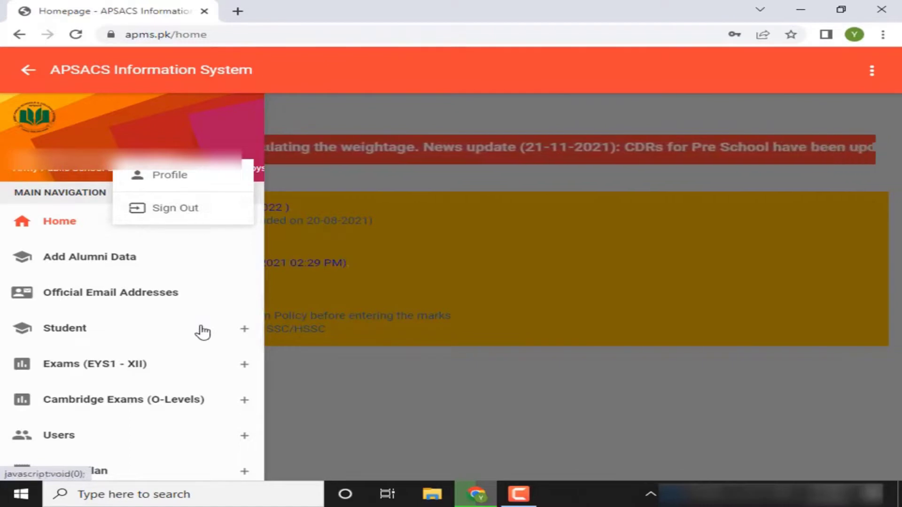
click(203, 332)
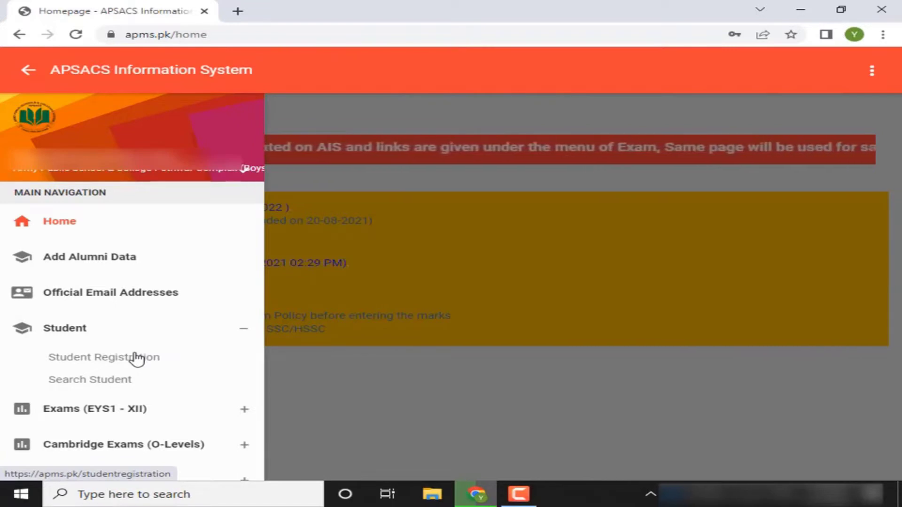
click(136, 359)
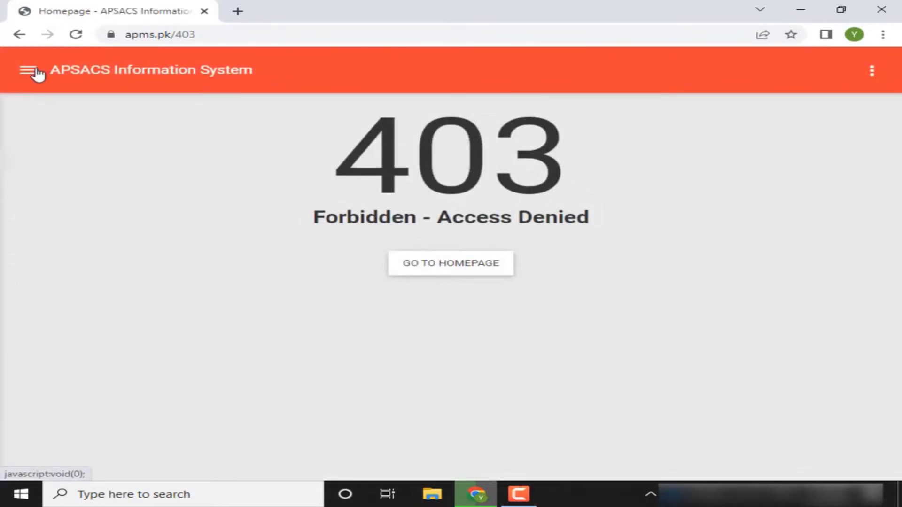
Go to Student > Search Student to reach the Display Student Basic Info form
click(37, 73)
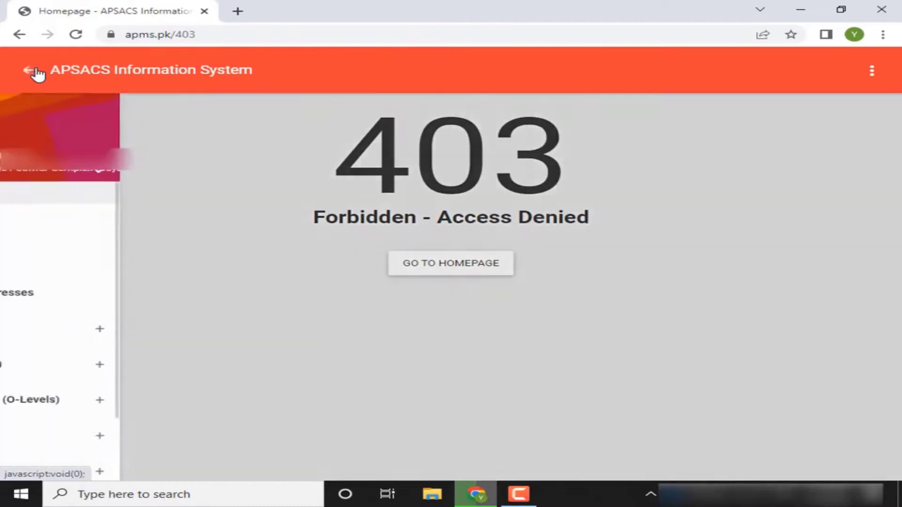
click(146, 337)
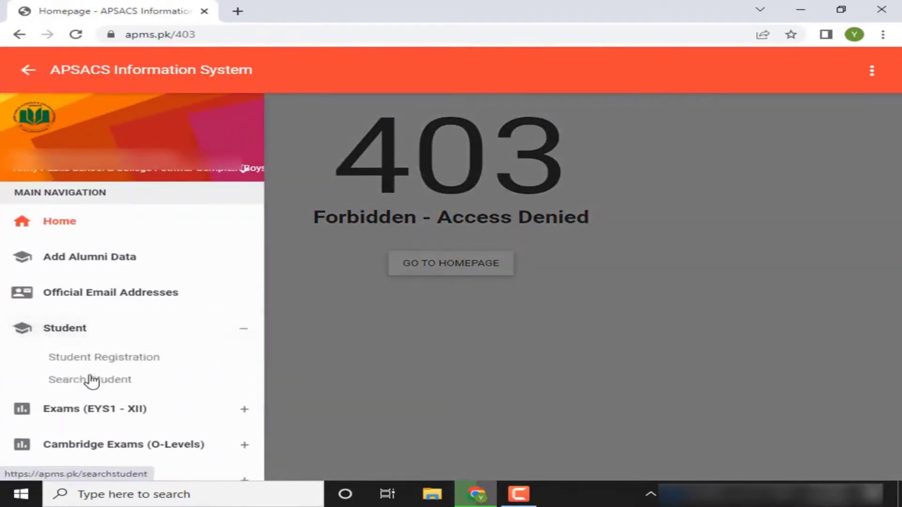
click(92, 378)
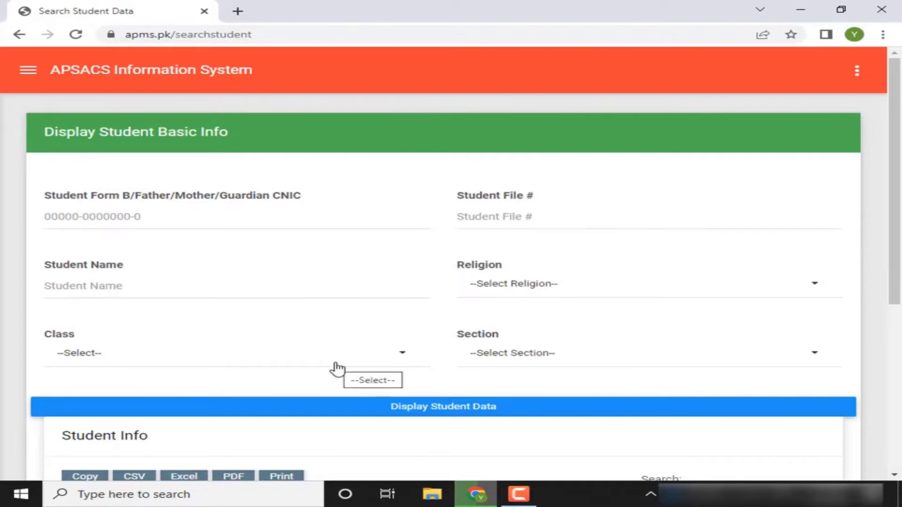
Display student data for Class X, Section C(B) and scroll to the Student Info table
click(337, 368)
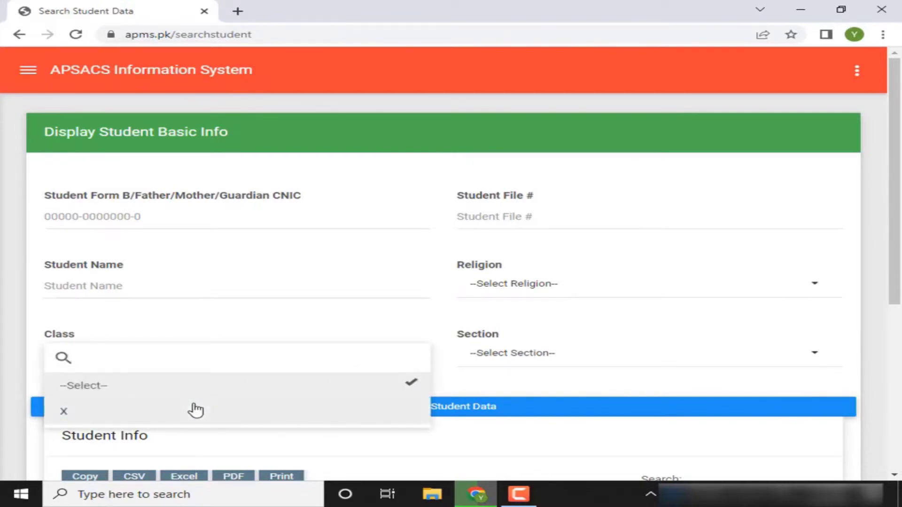
click(194, 410)
click(507, 356)
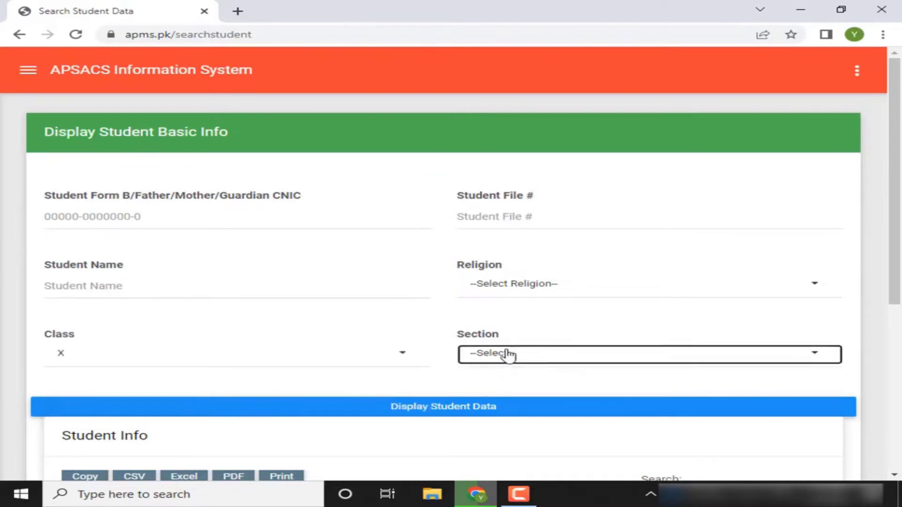
click(486, 412)
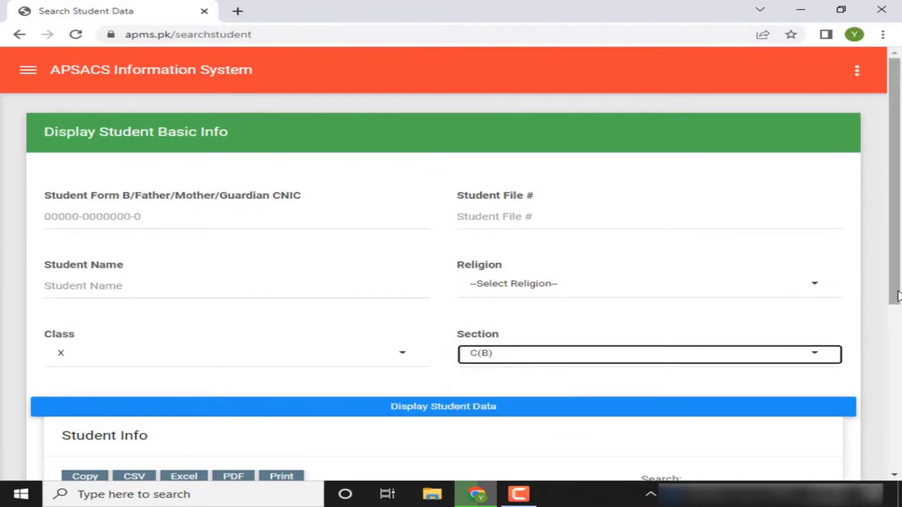
scroll(880, 327, down, 2)
scroll(880, 326, down, 1)
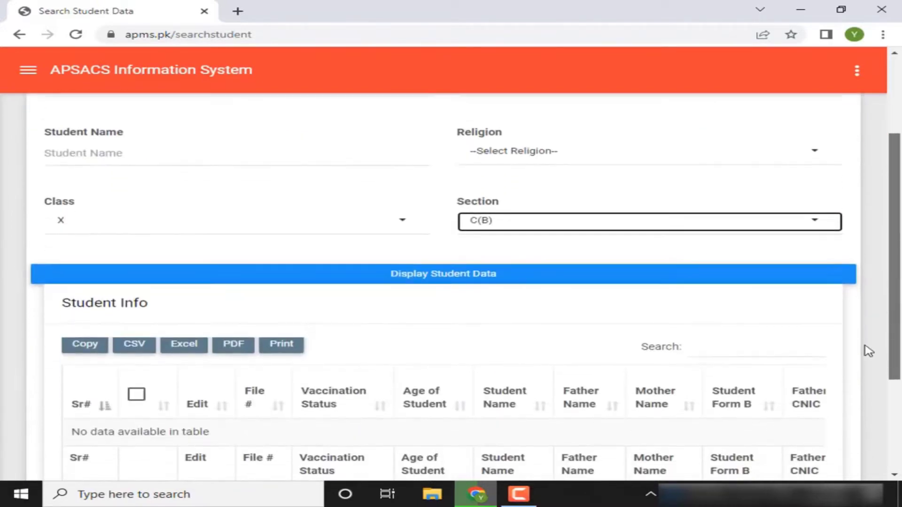
click(518, 274)
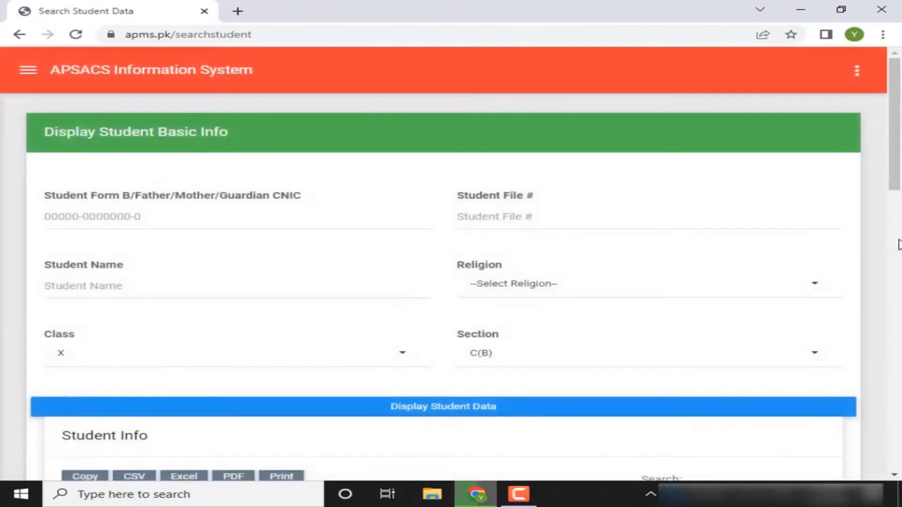
drag(900, 171, 869, 254)
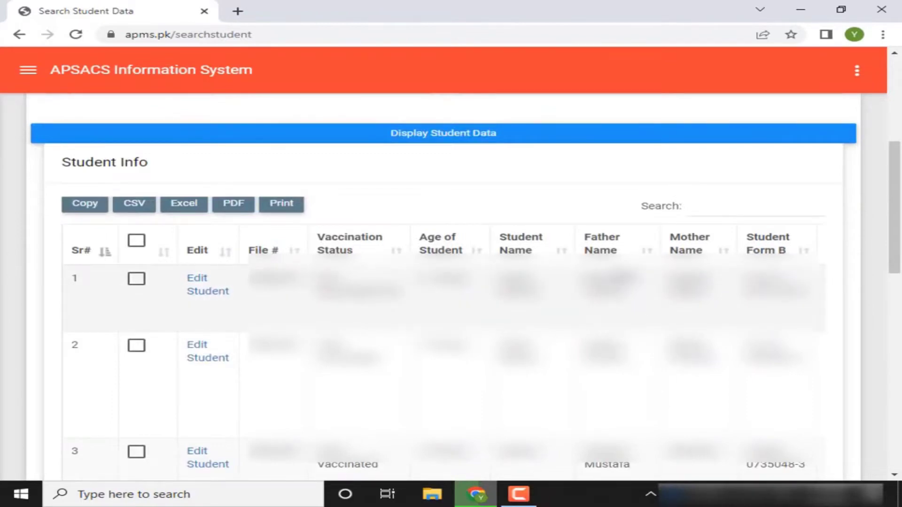
click(730, 209)
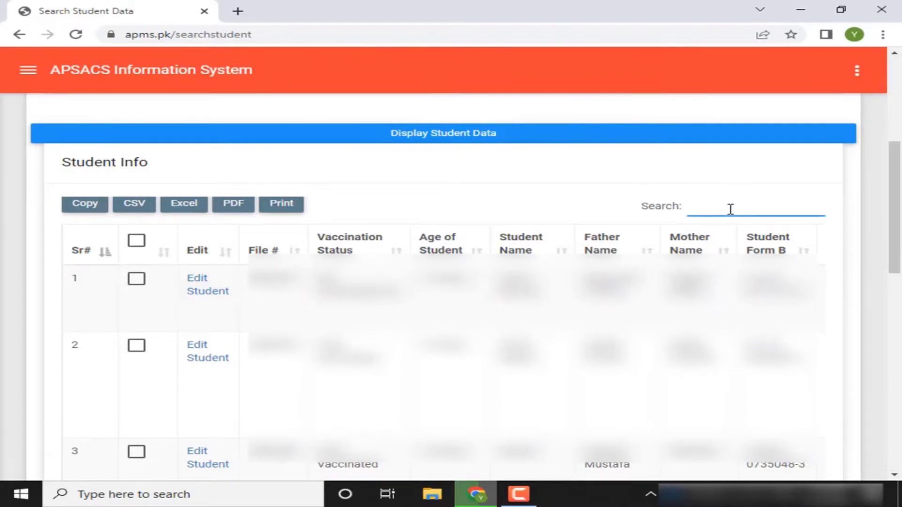
text(sbaoo)
key(BackSpace)
key(BackSpace)
key(BackSpace)
key(BackSpace)
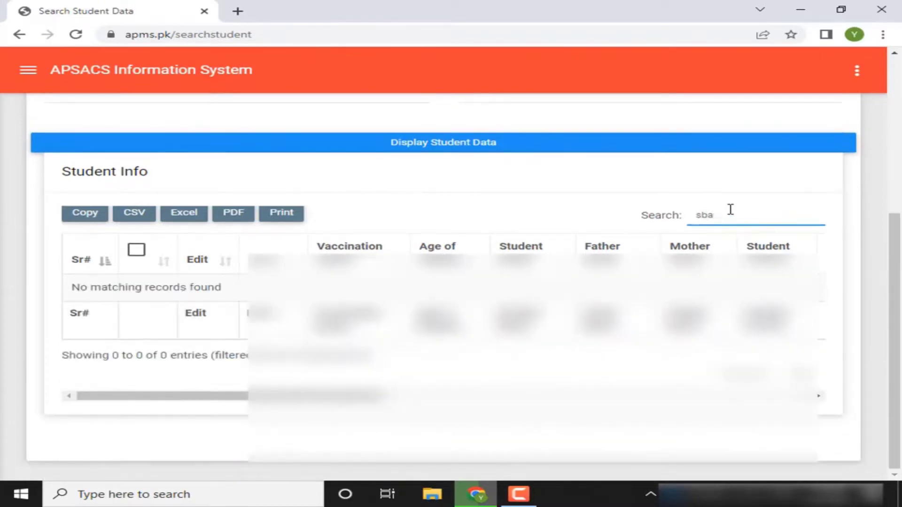
text(abpp)
key(BackSpace)
key(BackSpace)
text(oon)
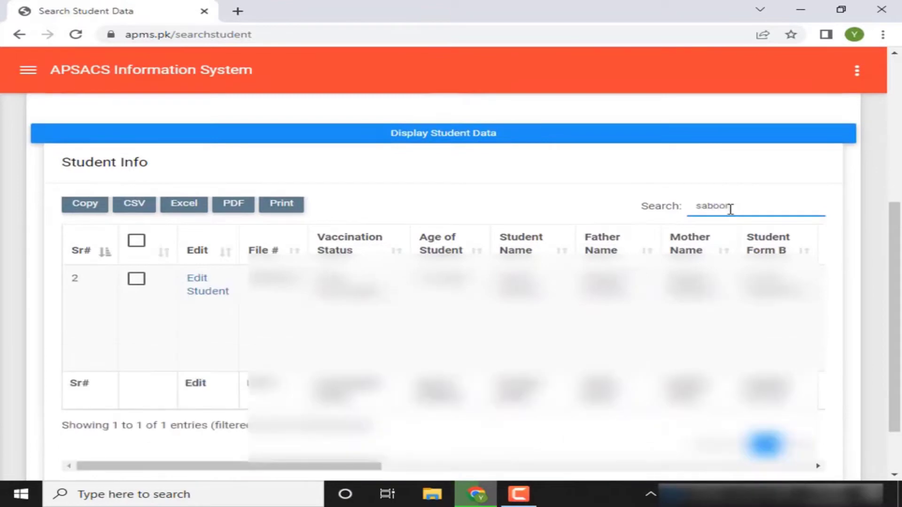
key(BackSpace)
key(BackSpace)
key(BackSpace)
key(BackSpace)
key(BackSpace)
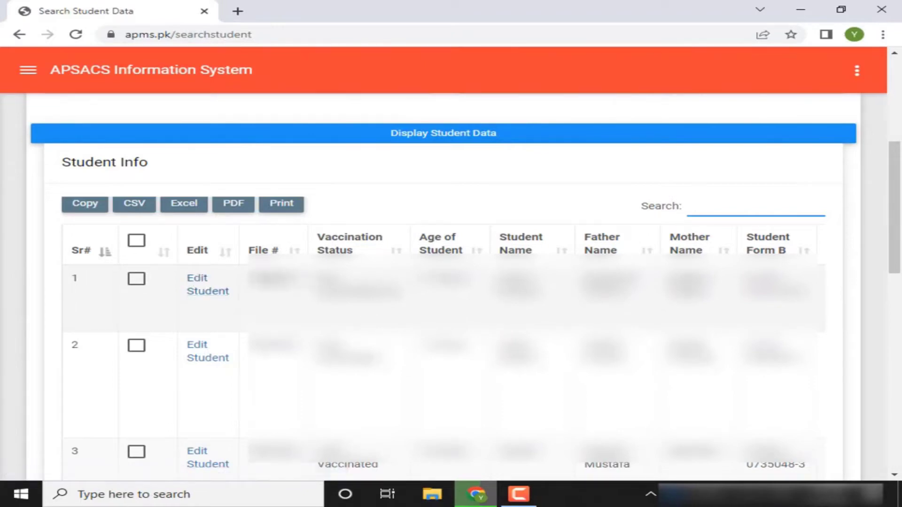
Go to Exams (EYS1 - XII) > Single Student Marks Entry
click(28, 70)
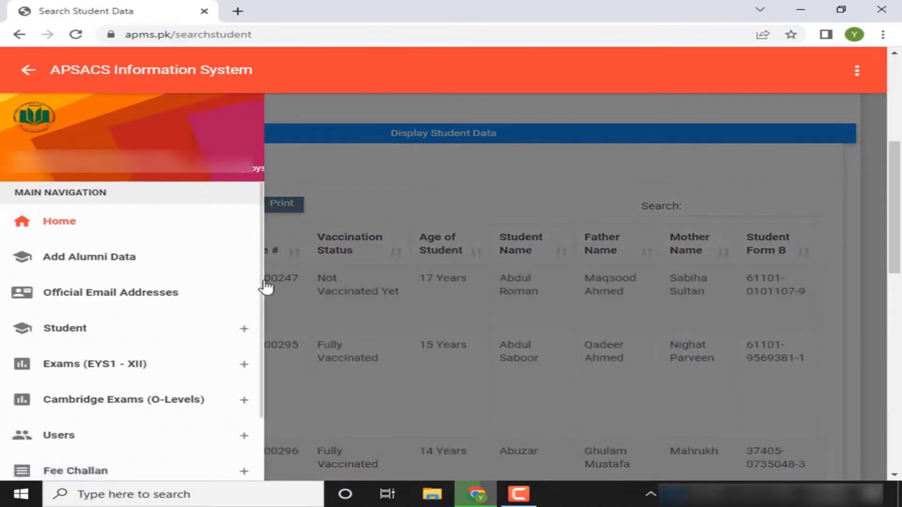
scroll(259, 296, down, 2)
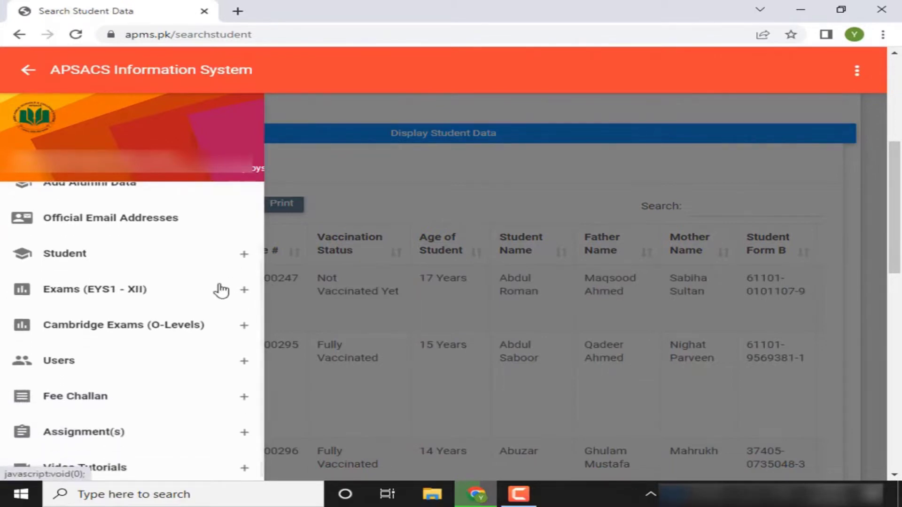
click(223, 288)
click(120, 319)
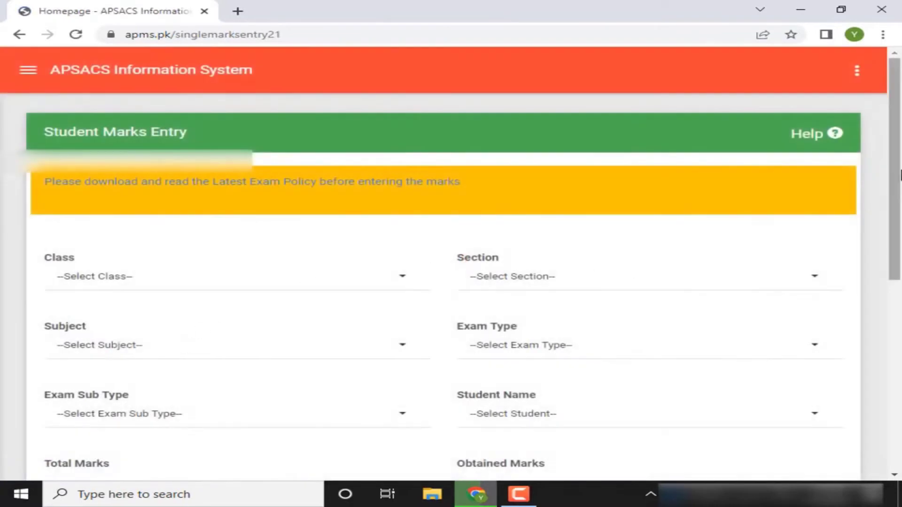
drag(900, 175, 900, 228)
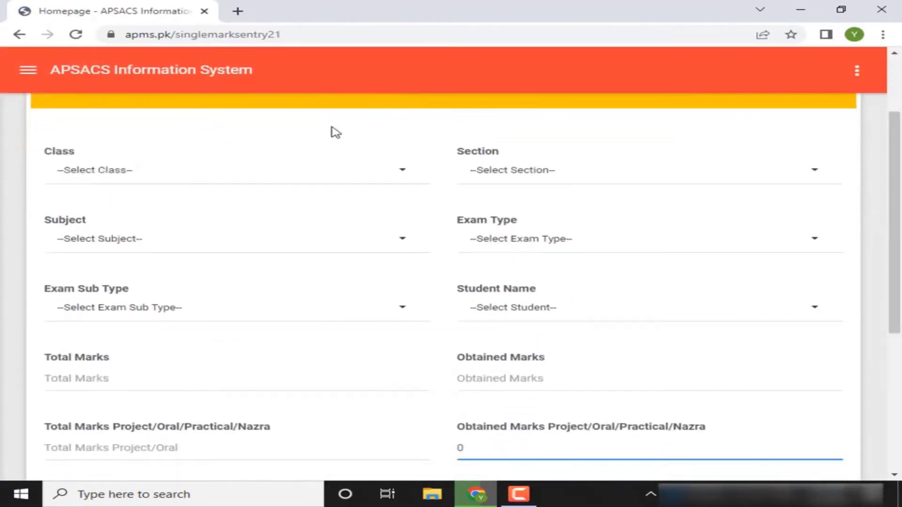
Choose Class X, Section C(B), Computer Science, exam type Assessment, sub type Assessment 1
click(311, 177)
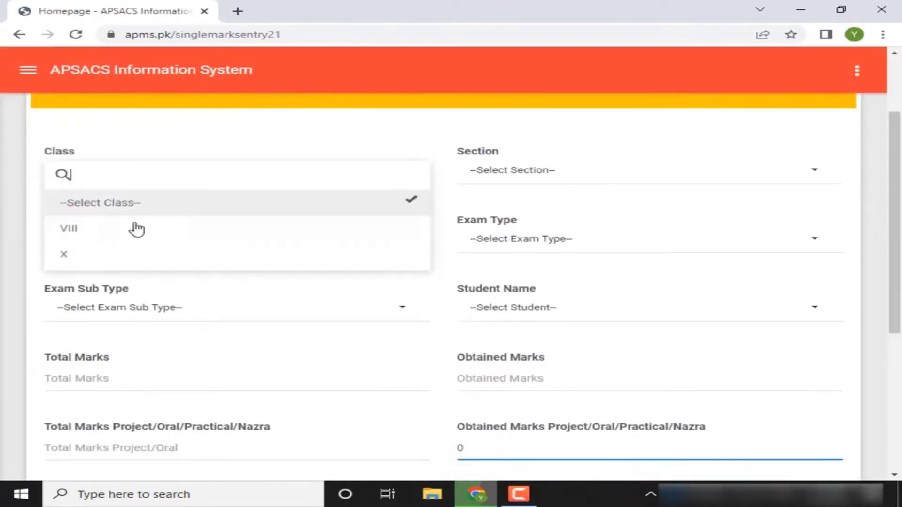
click(83, 260)
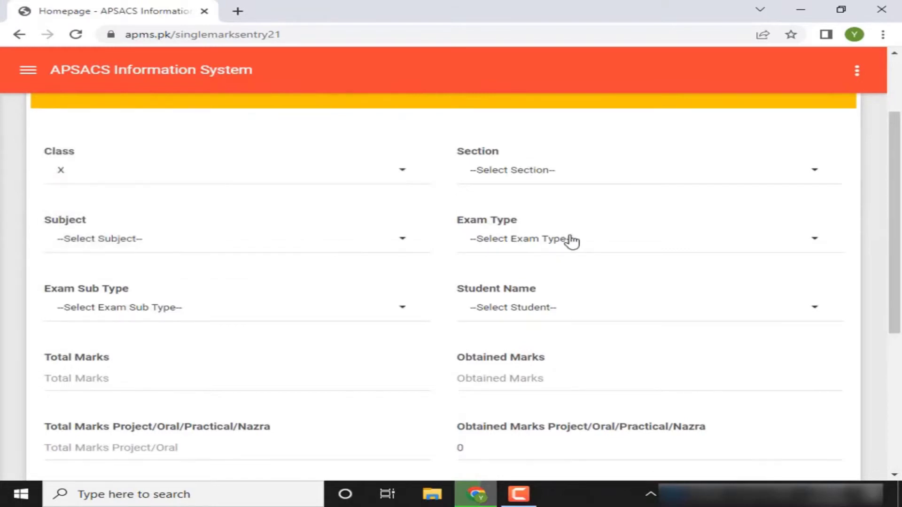
click(532, 171)
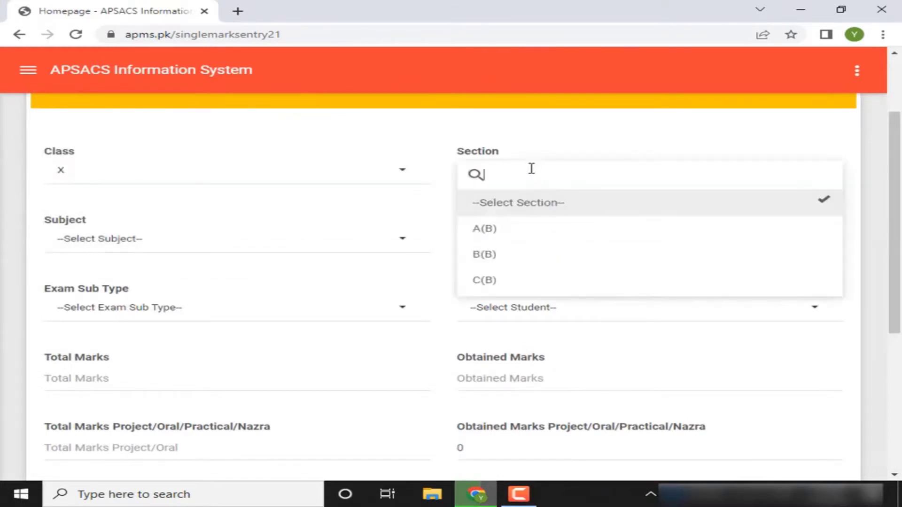
click(479, 280)
click(364, 247)
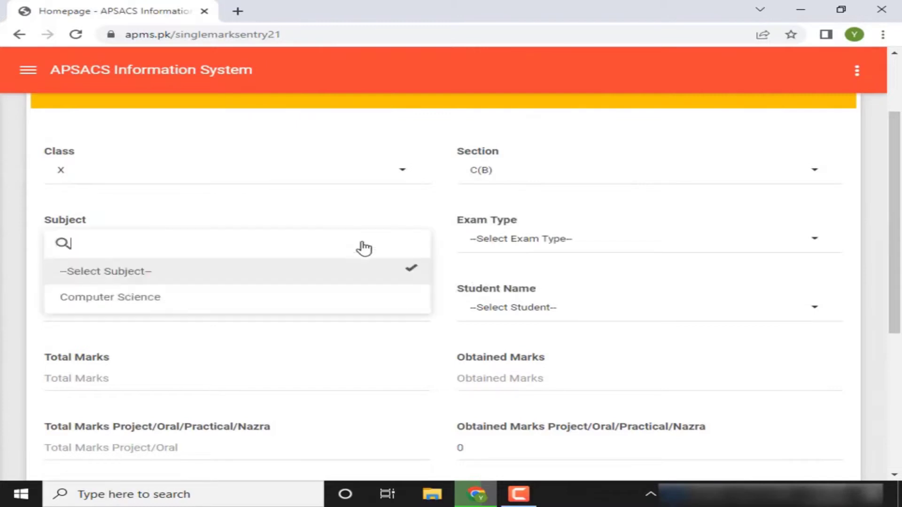
click(212, 300)
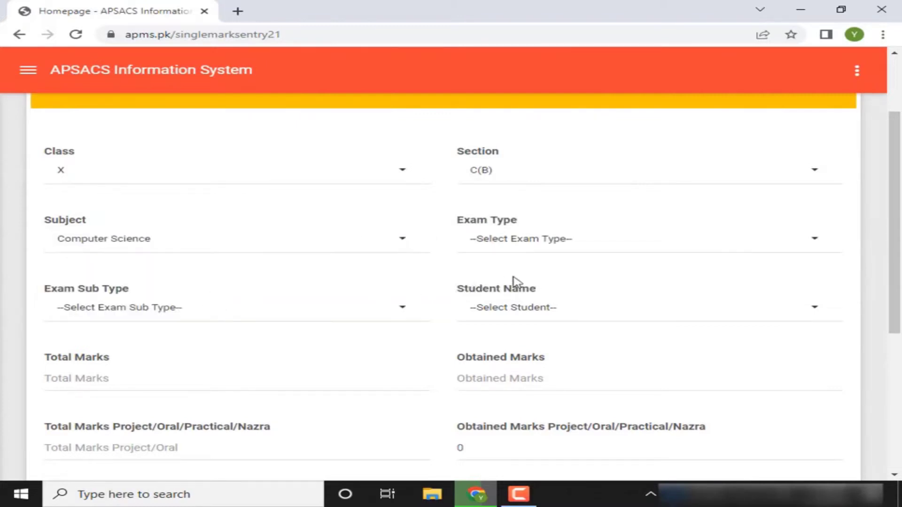
click(519, 245)
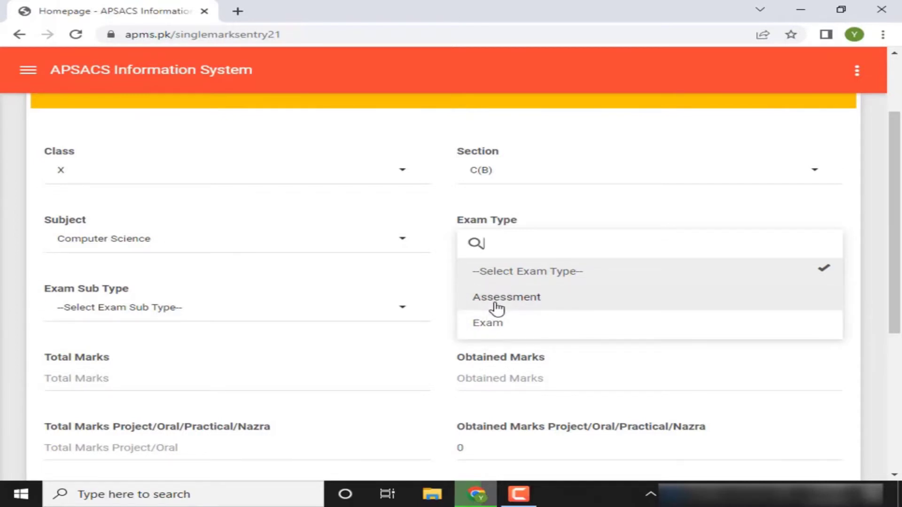
click(496, 309)
click(372, 308)
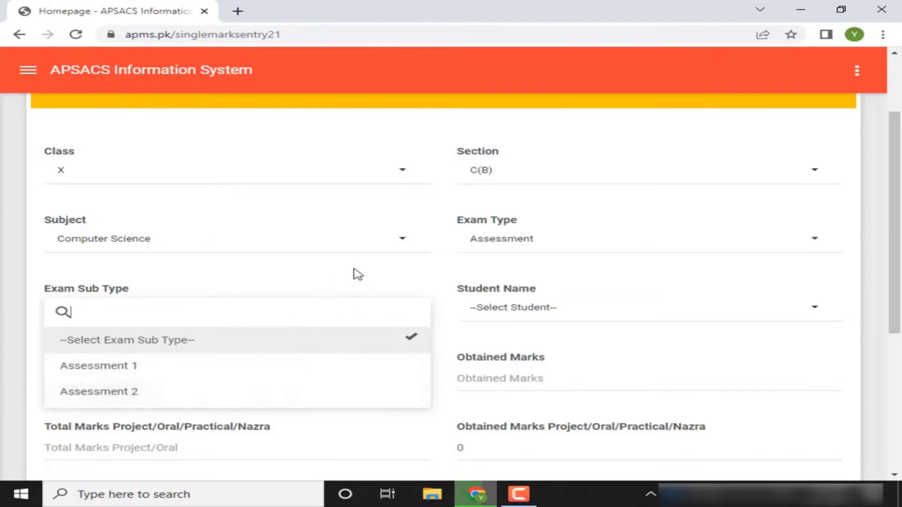
click(248, 372)
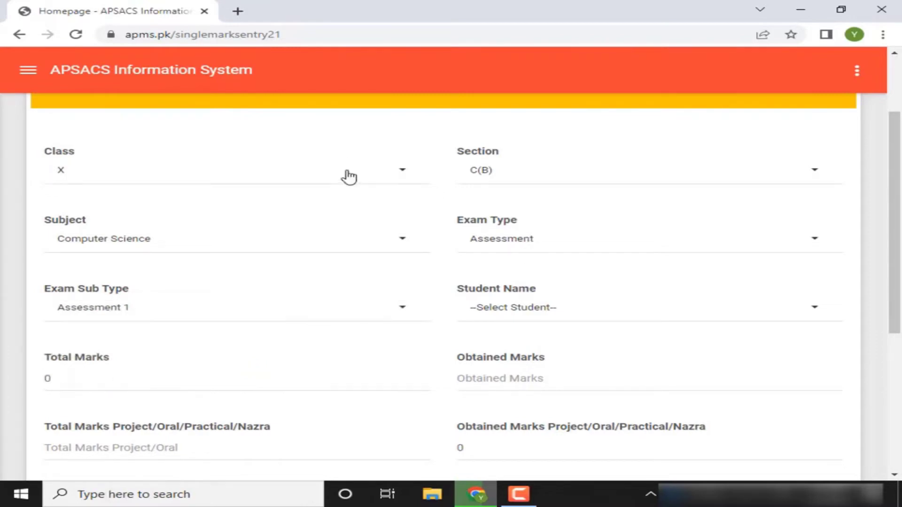
Switch to Class VIII, Section B(B), Computer Science, Assessment, sub type CP4
click(147, 175)
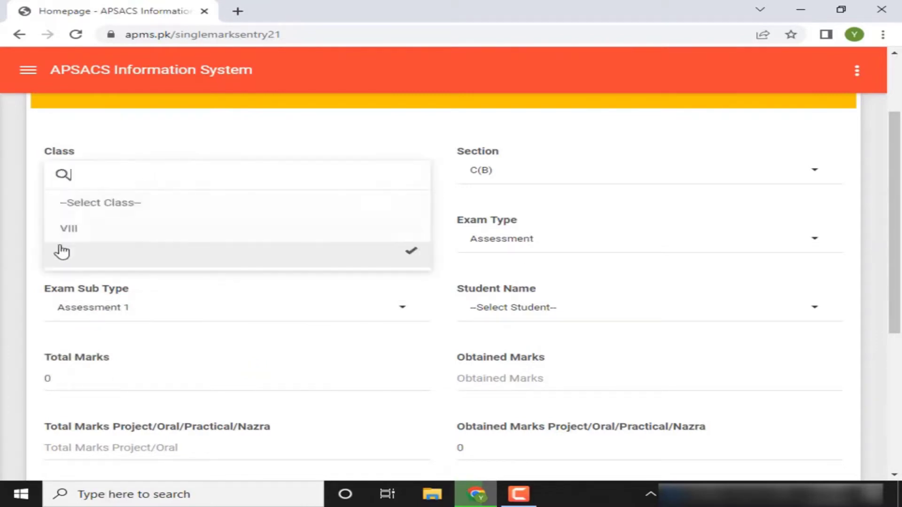
click(84, 233)
click(533, 180)
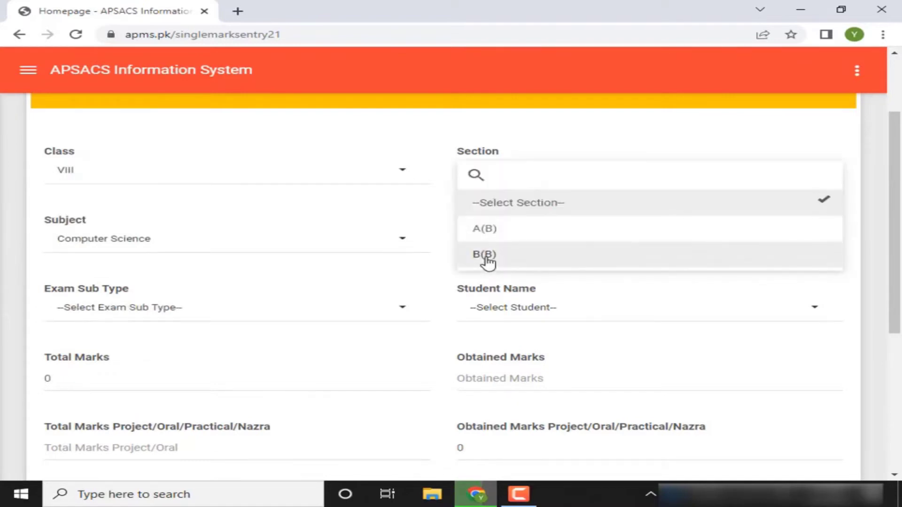
click(486, 256)
click(410, 249)
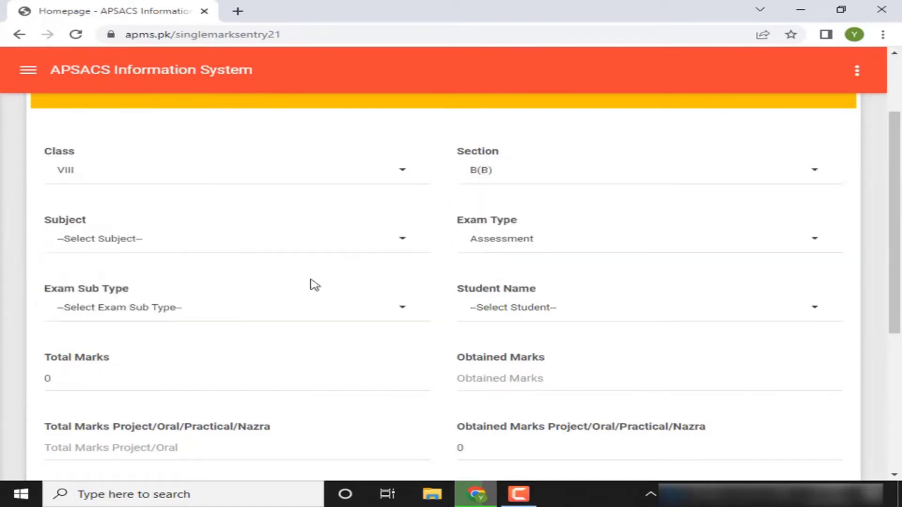
click(284, 247)
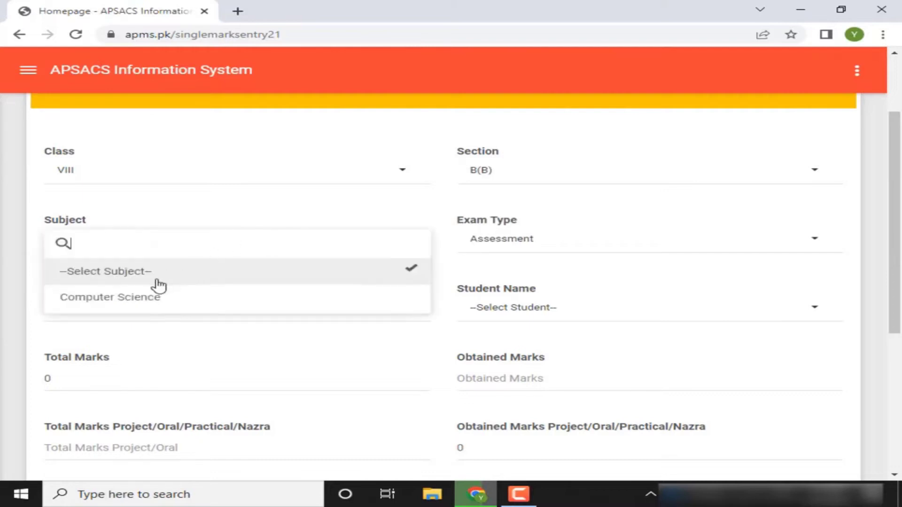
click(132, 306)
click(497, 245)
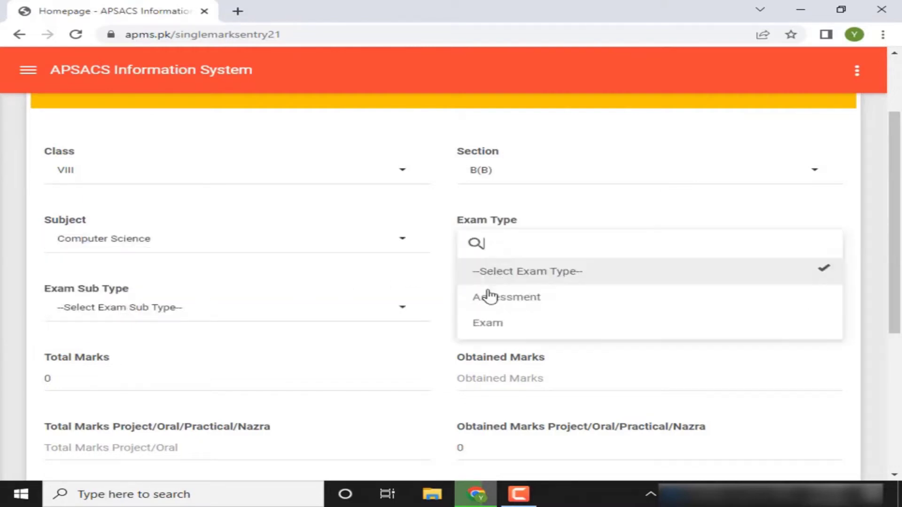
click(488, 296)
click(376, 311)
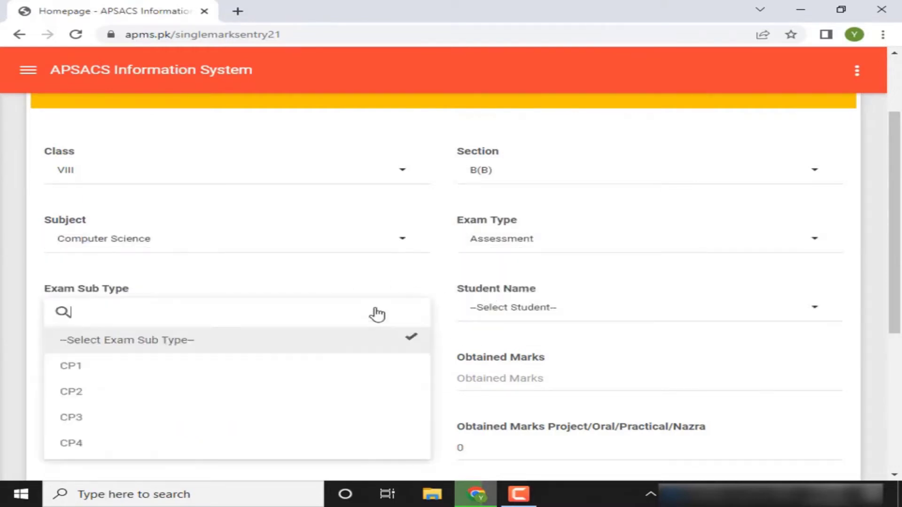
click(75, 446)
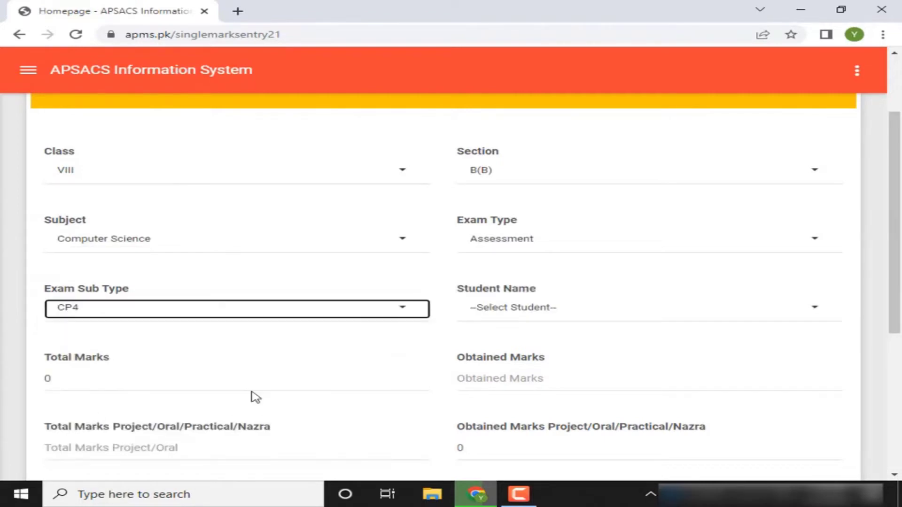
Open the student list and dismiss the no-students error message
click(529, 314)
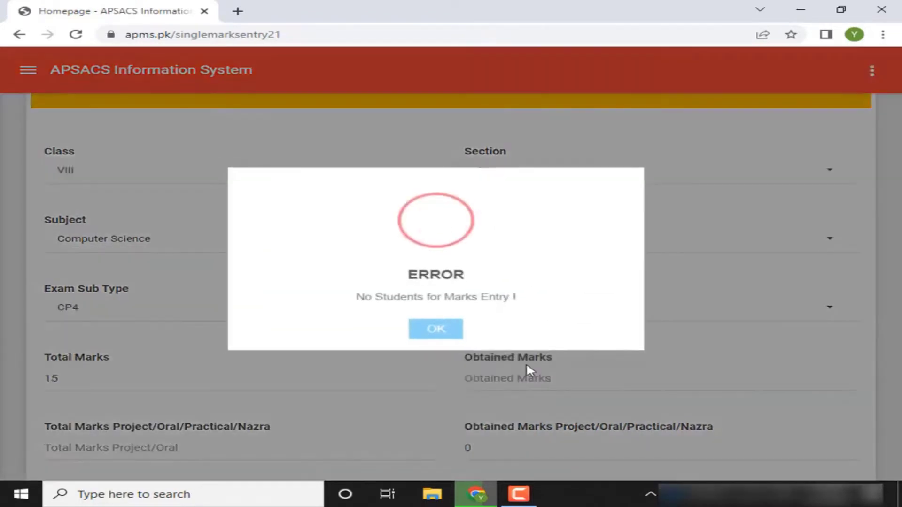
click(438, 329)
click(558, 314)
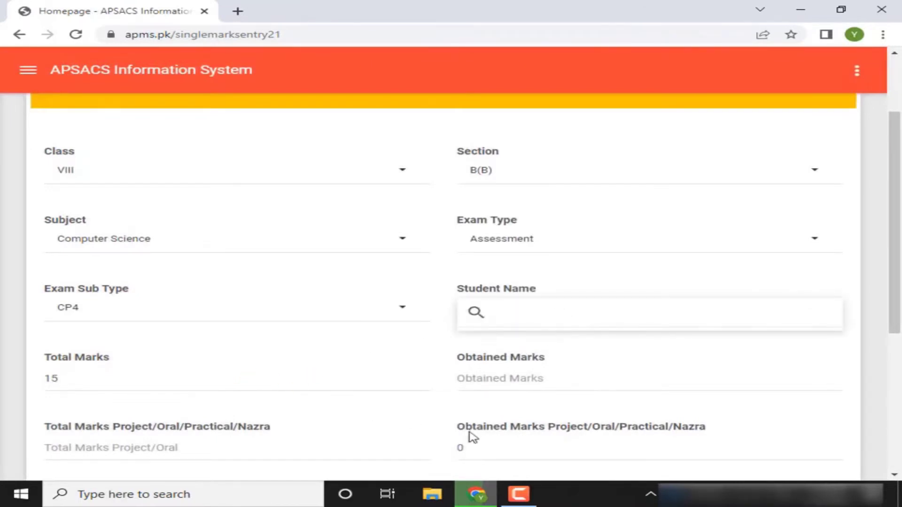
scroll(890, 256, down, 2)
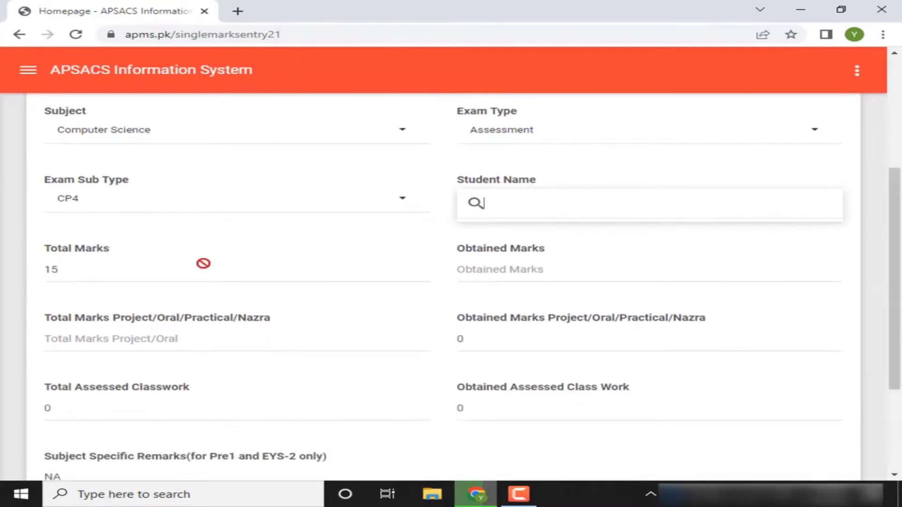
Inspect the Project/Oral total and obtained marks fields, with total marks 15
click(113, 332)
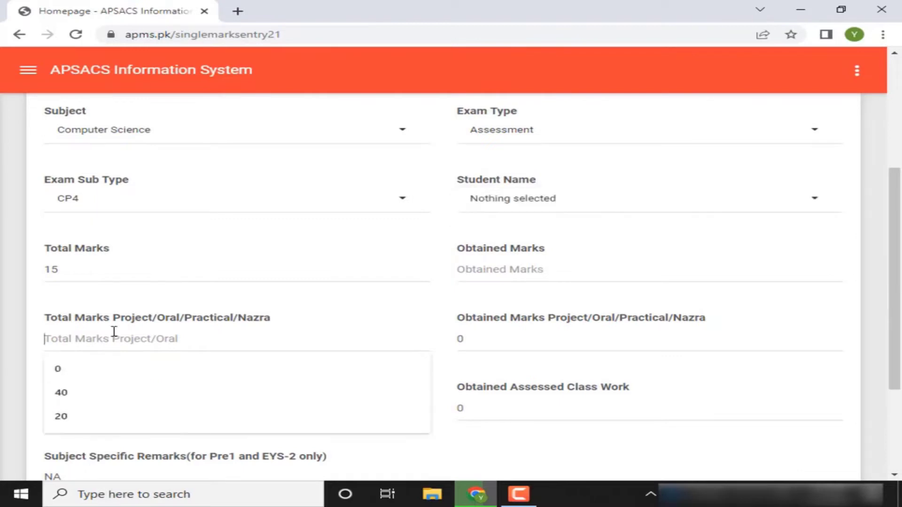
click(491, 344)
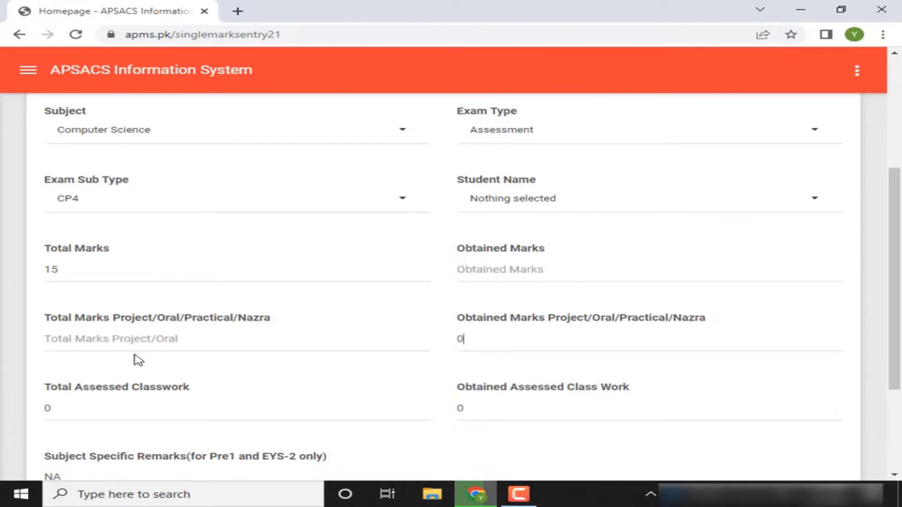
click(144, 340)
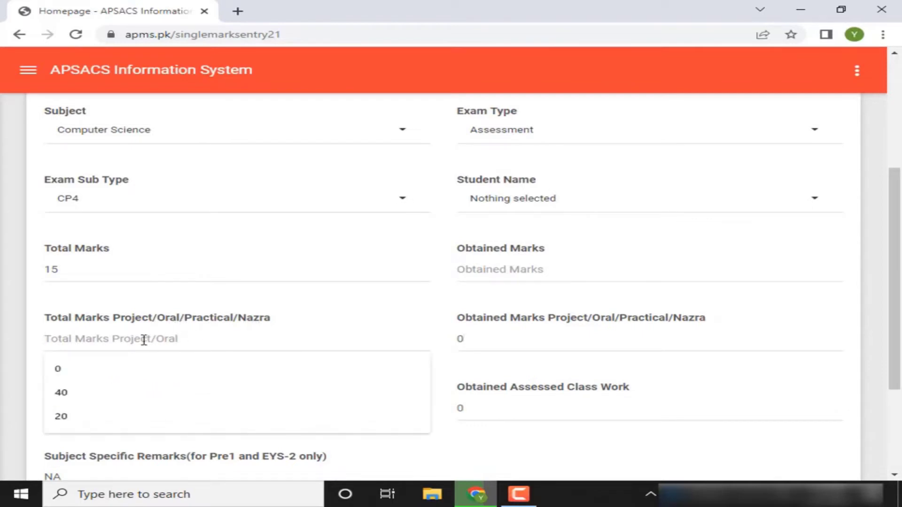
click(337, 318)
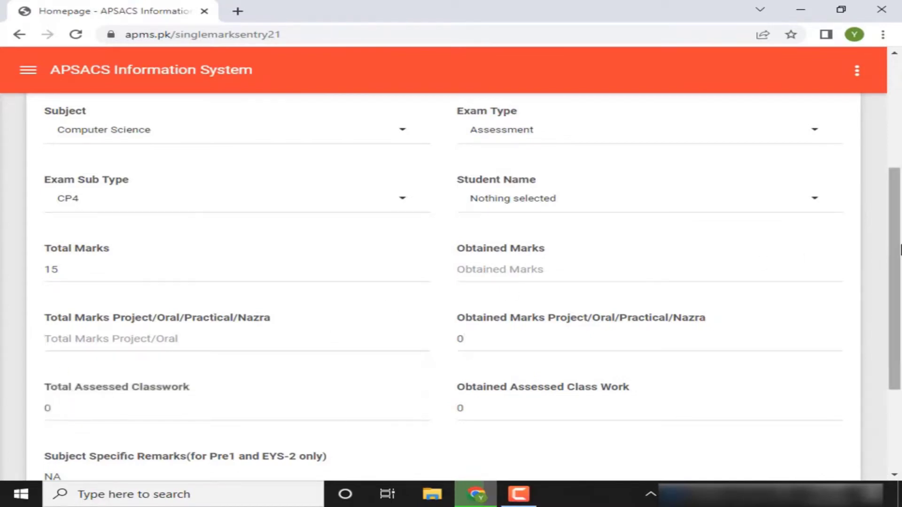
click(900, 249)
drag(901, 249, 861, 329)
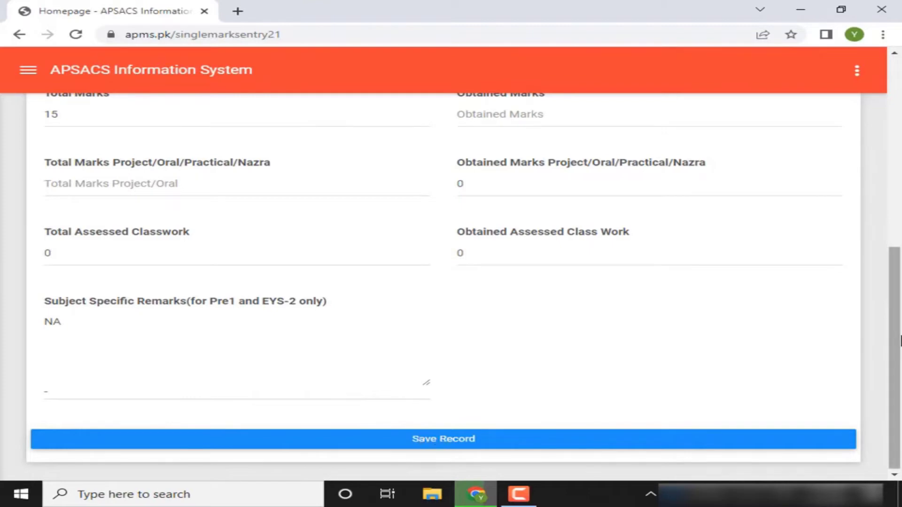
drag(899, 341, 900, 176)
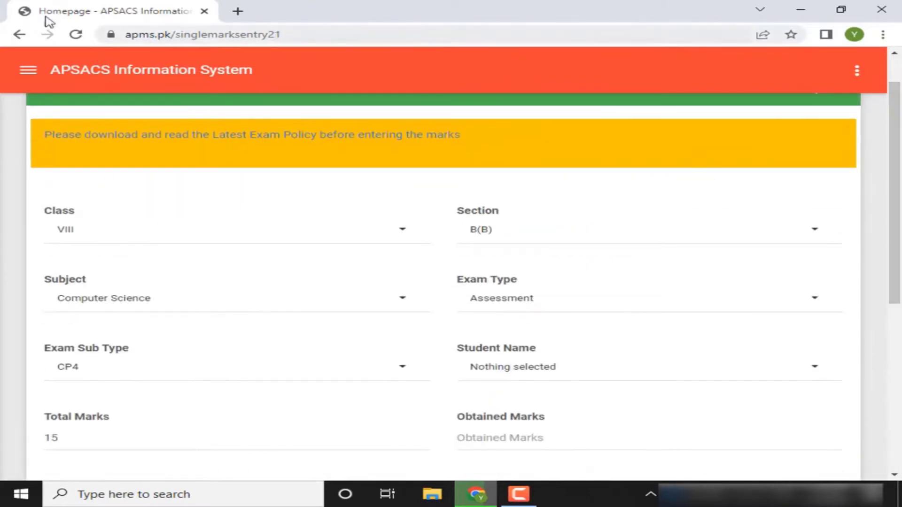
Open Exams > Marks Entry and choose Class X, Section C(B)
click(30, 73)
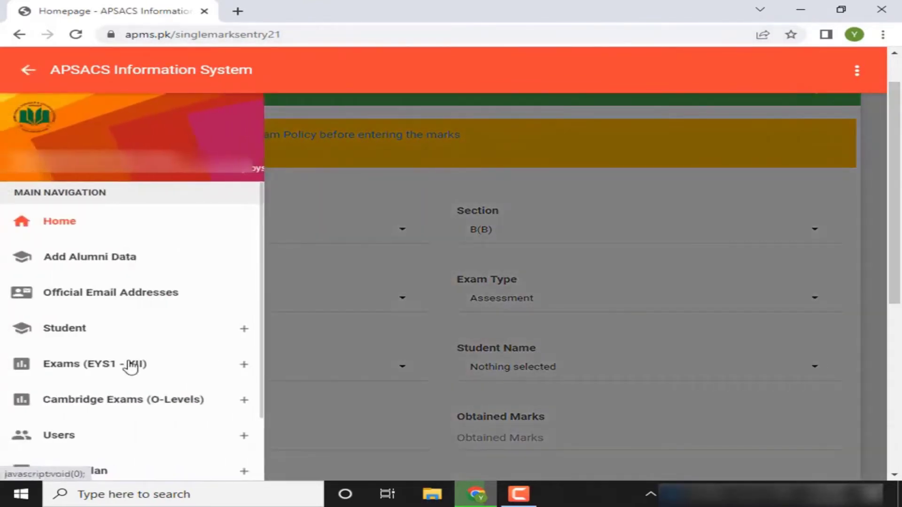
click(131, 368)
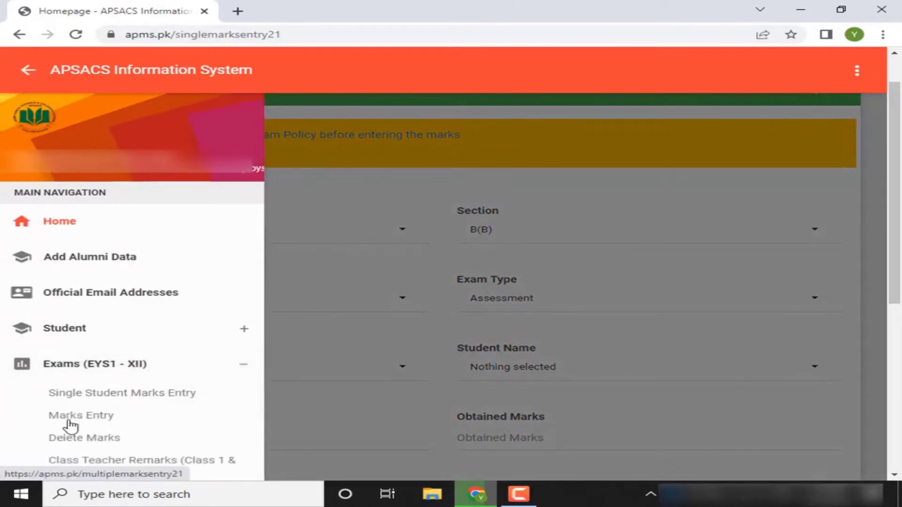
click(69, 421)
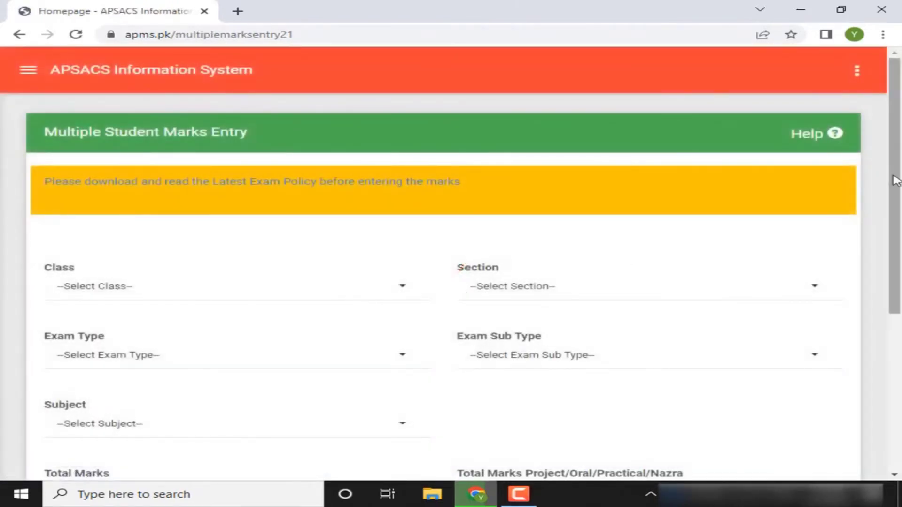
drag(895, 181, 871, 220)
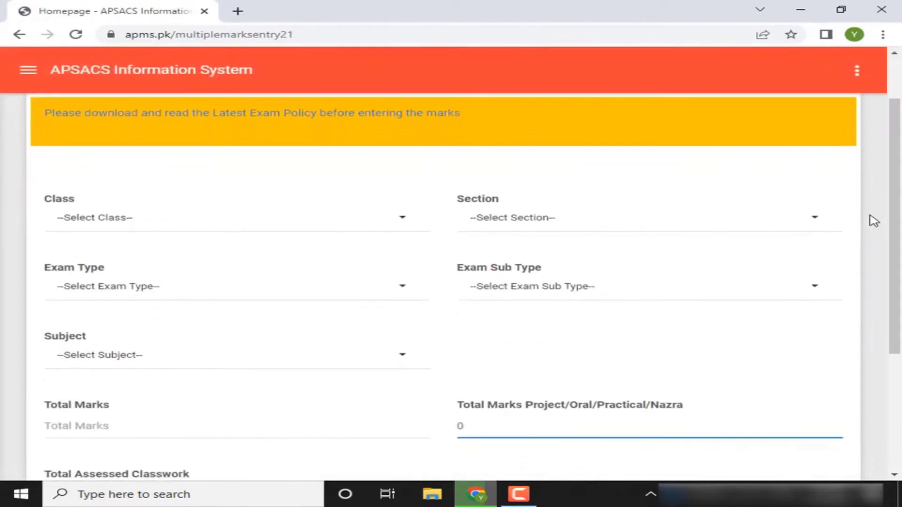
click(379, 222)
click(87, 303)
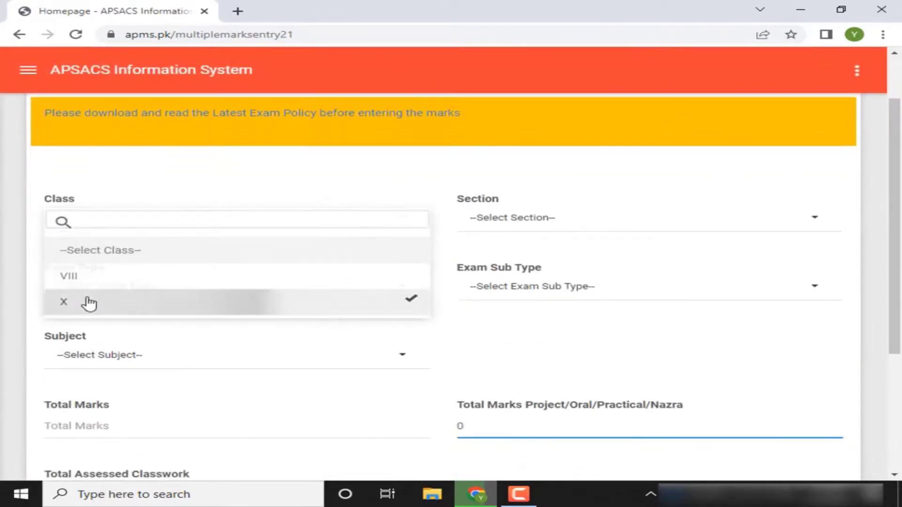
click(539, 217)
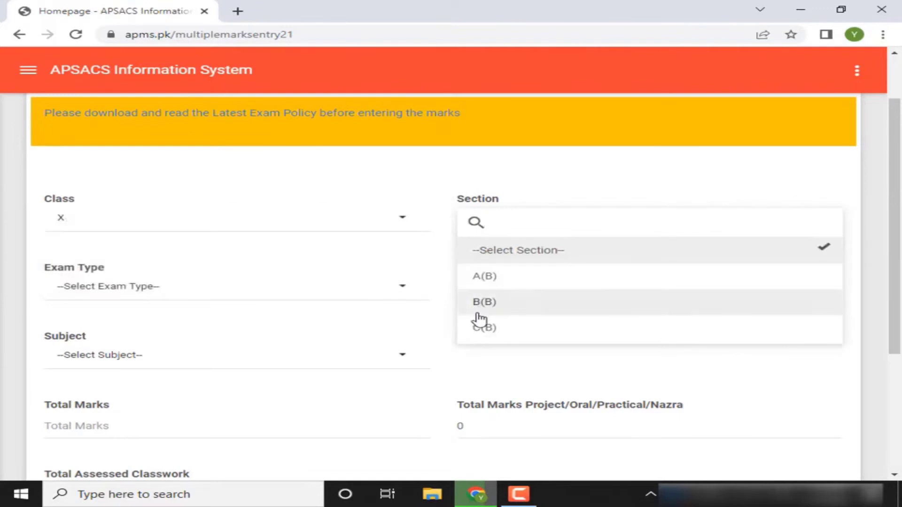
click(477, 324)
Select Assessment, Assessment 3 and Computer Science, then load the students
click(328, 286)
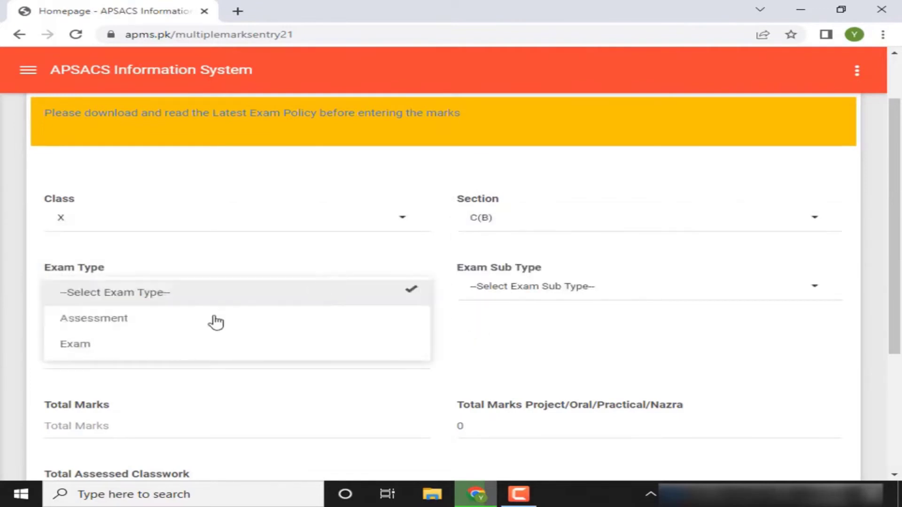
click(140, 344)
click(571, 295)
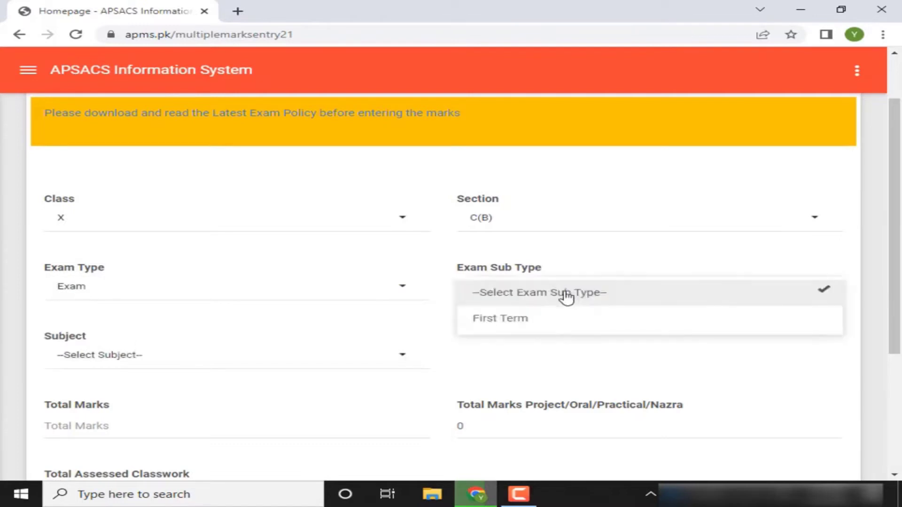
click(384, 283)
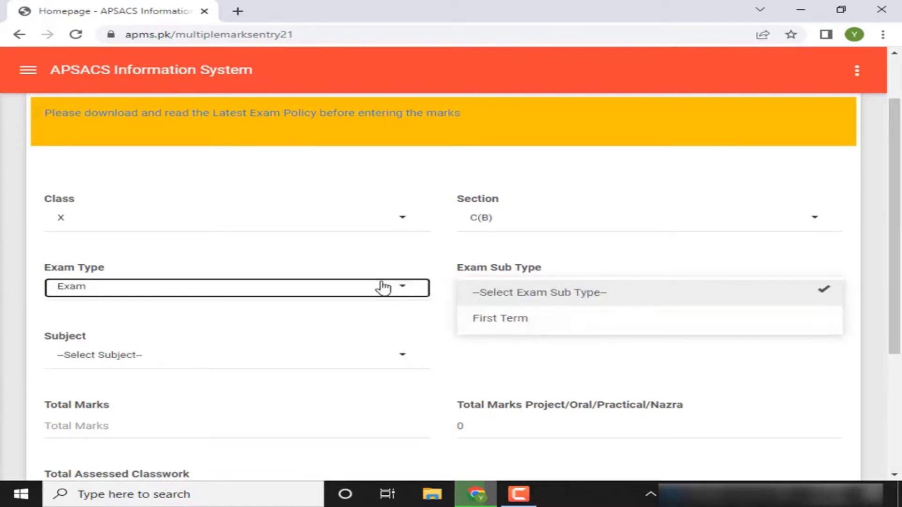
click(161, 318)
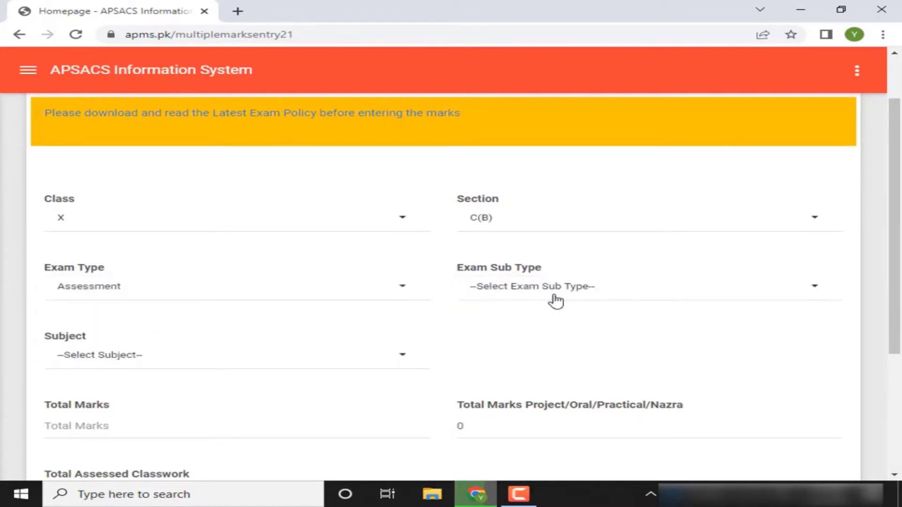
click(556, 297)
click(503, 371)
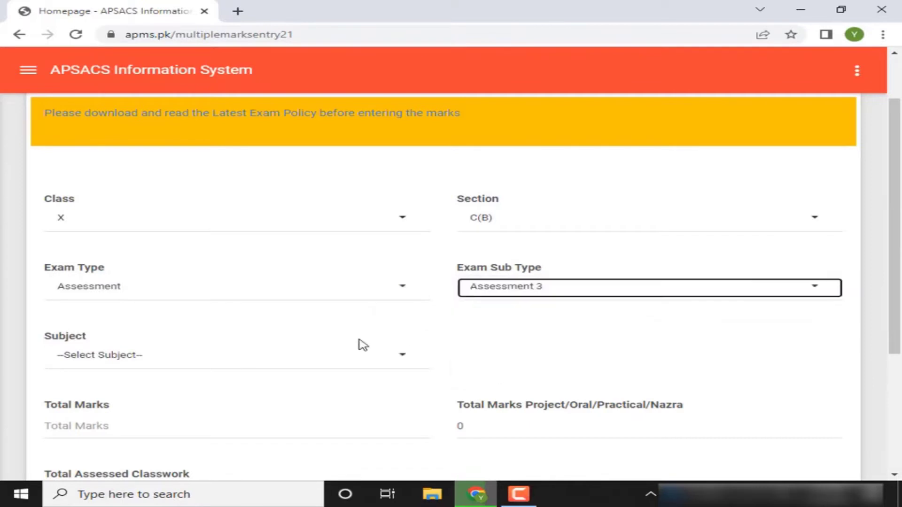
click(337, 358)
click(186, 416)
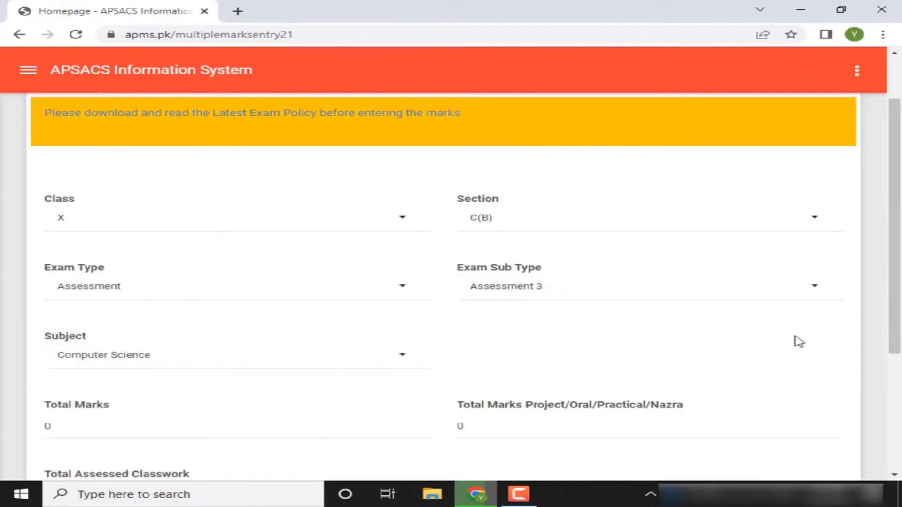
drag(888, 277, 855, 365)
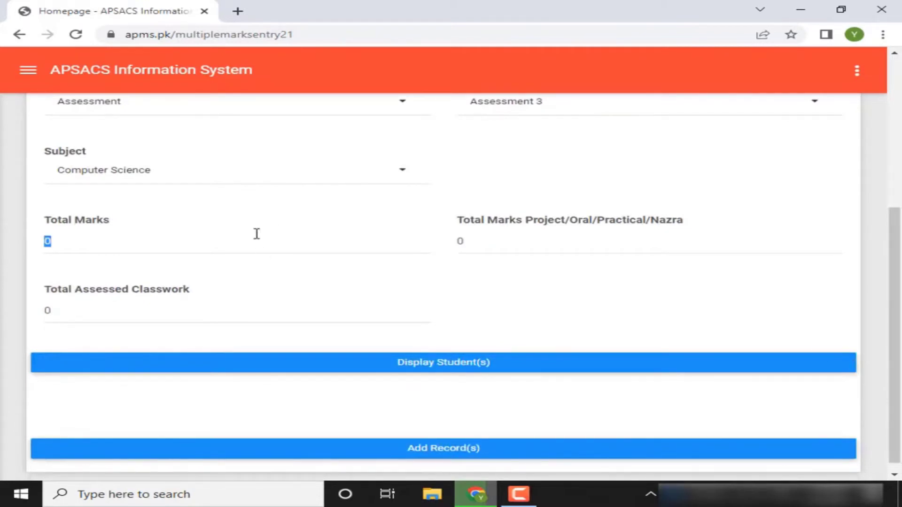
click(388, 371)
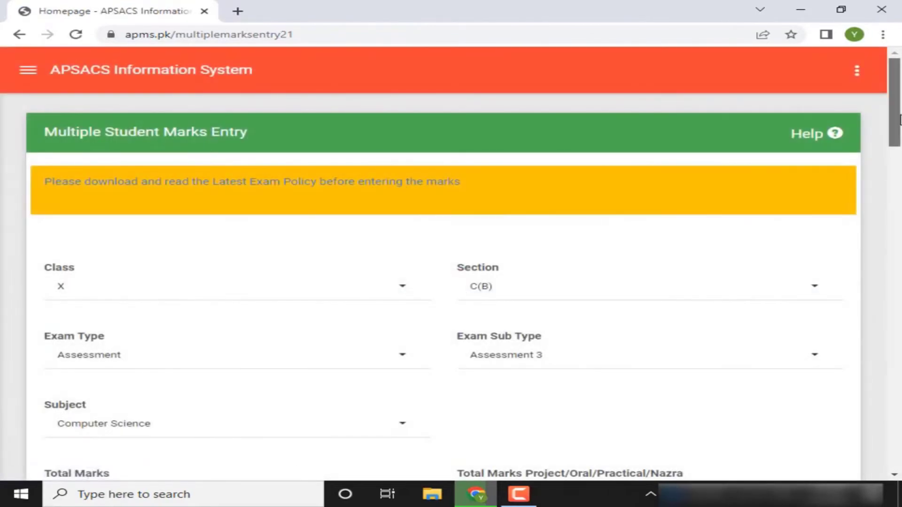
Zoom the browser page out to 80% and scroll through the marks table
drag(899, 119, 880, 191)
click(883, 34)
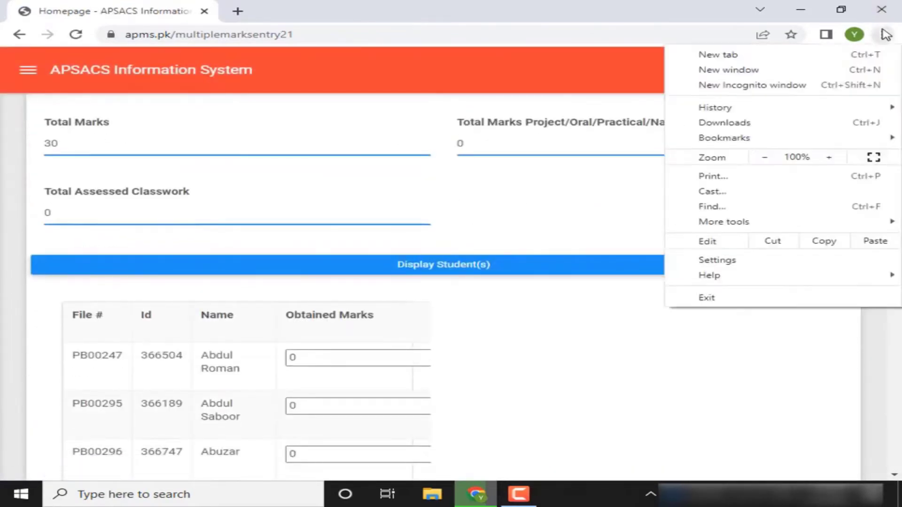
click(761, 158)
click(761, 158)
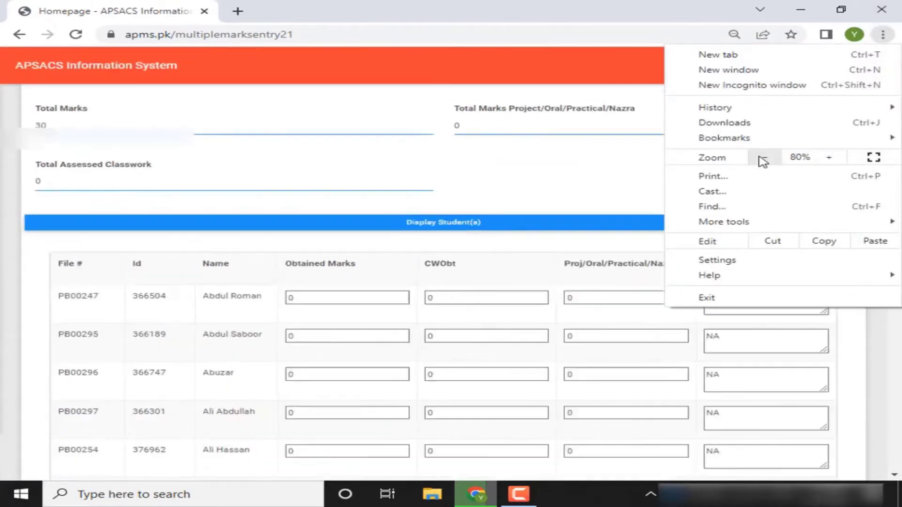
click(608, 173)
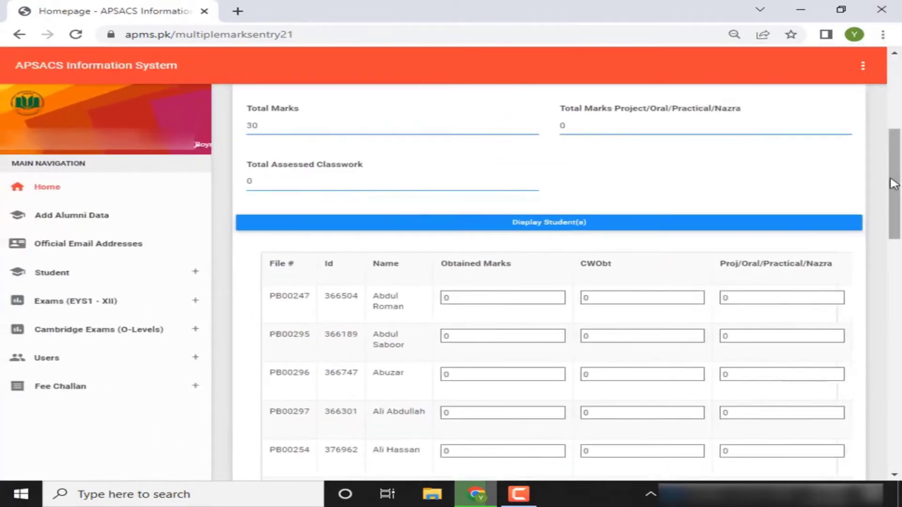
drag(894, 181, 883, 202)
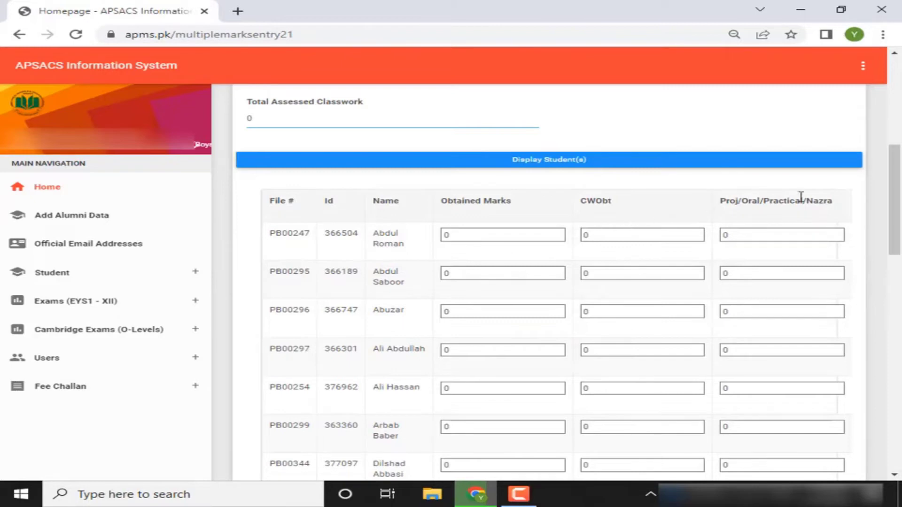
drag(895, 211, 894, 191)
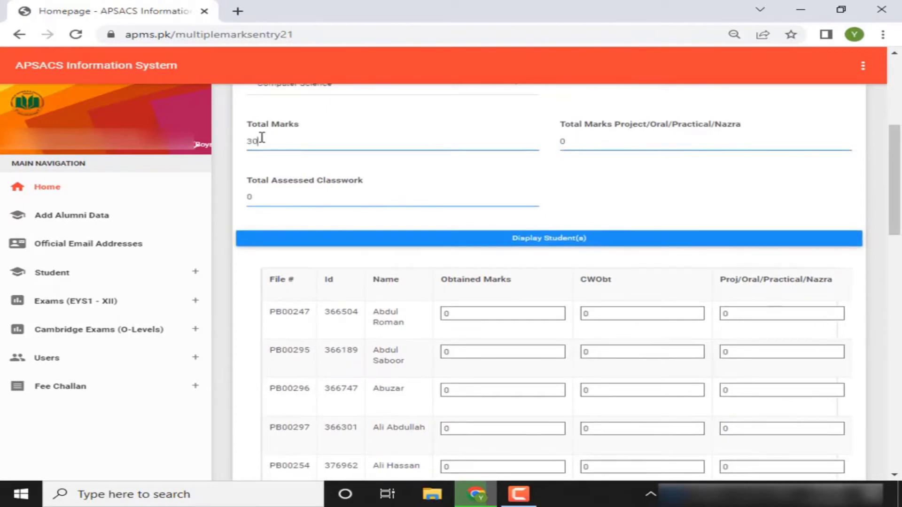
Enter obtained marks 15 and 20 for the first two students
click(603, 146)
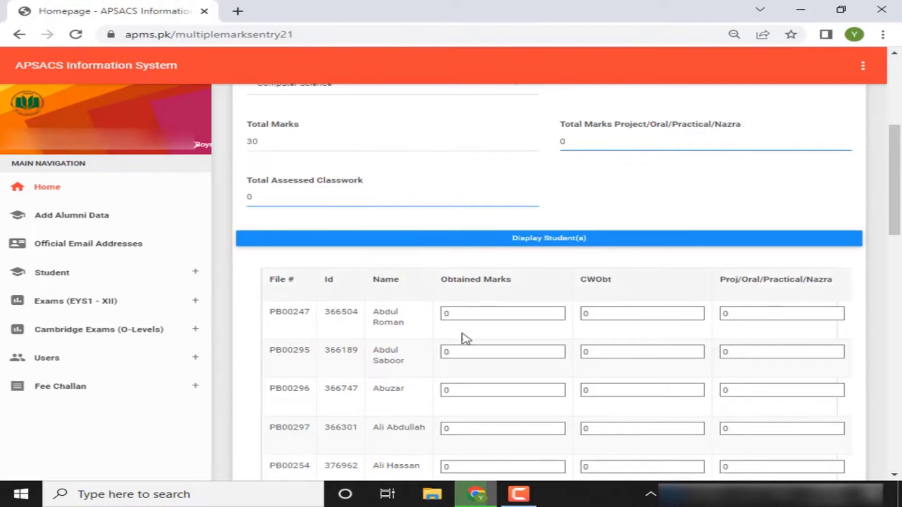
drag(893, 204, 890, 230)
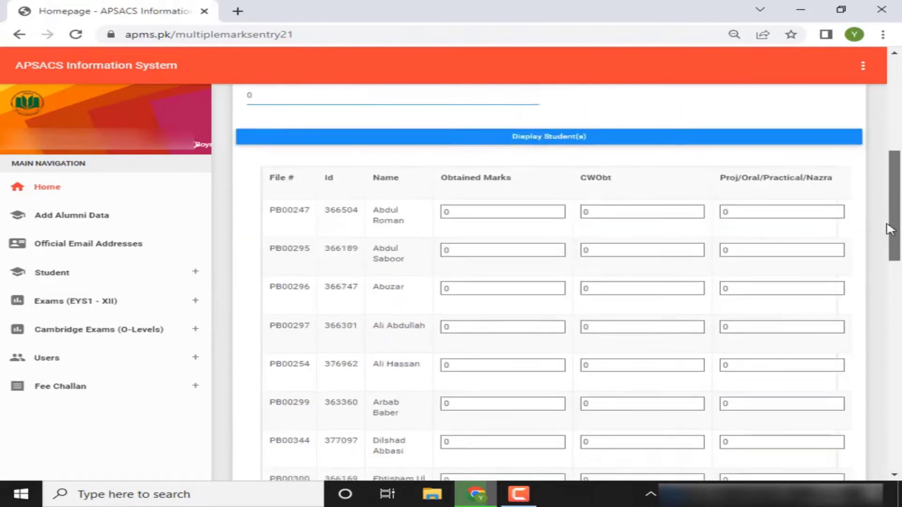
double_click(459, 212)
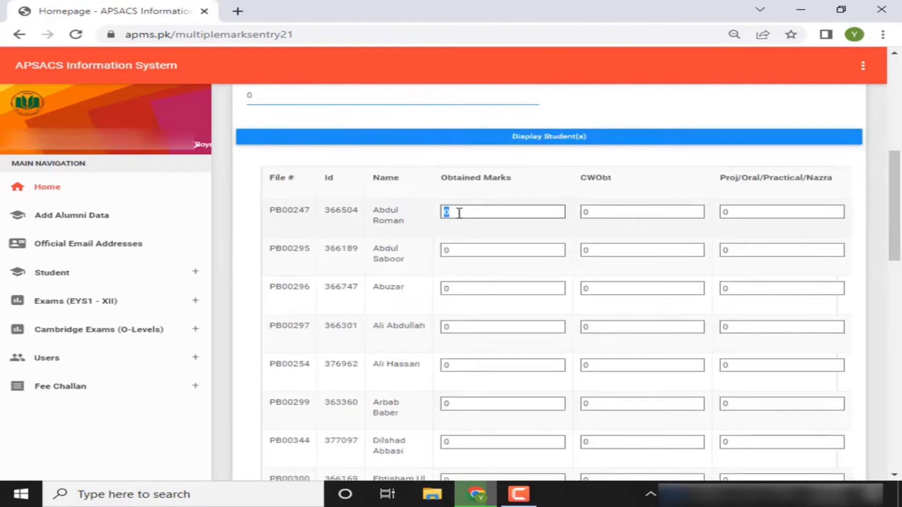
text(15)
key(Tab)
key(Tab)
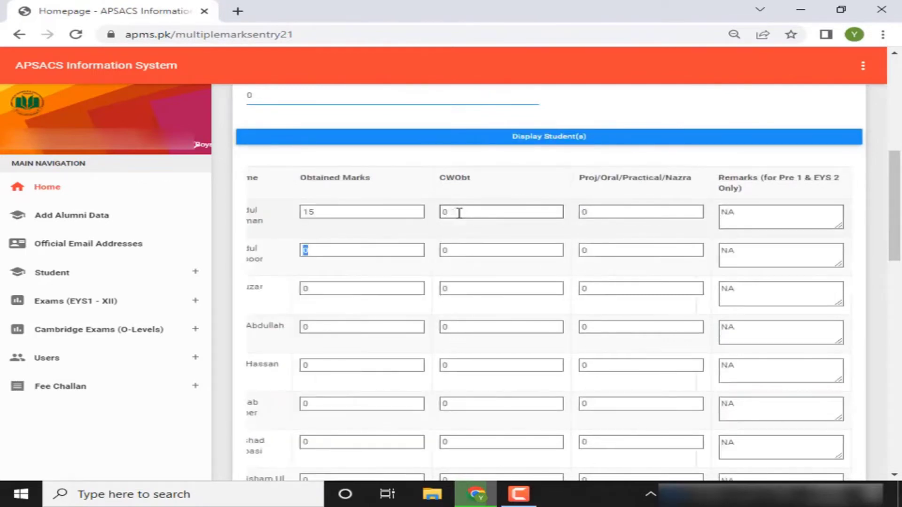
text(20)
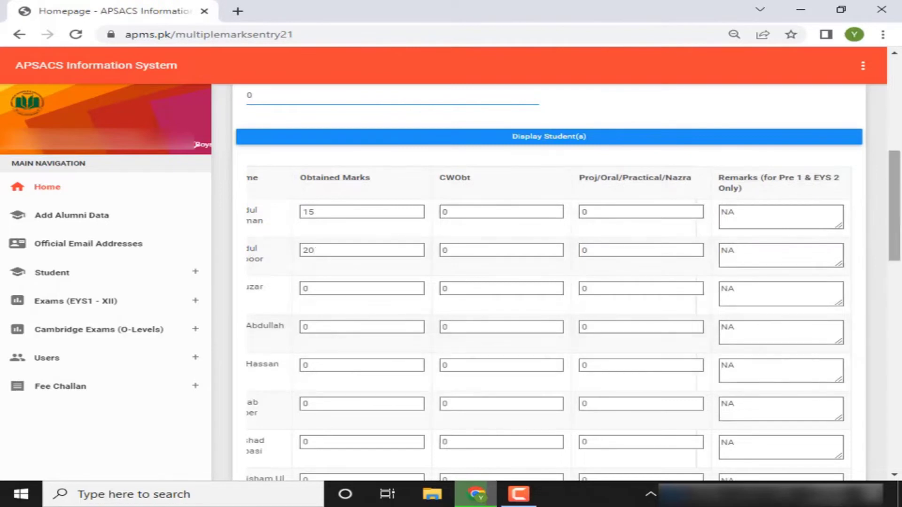
Save all marks with Add Record(s)
drag(892, 230, 797, 453)
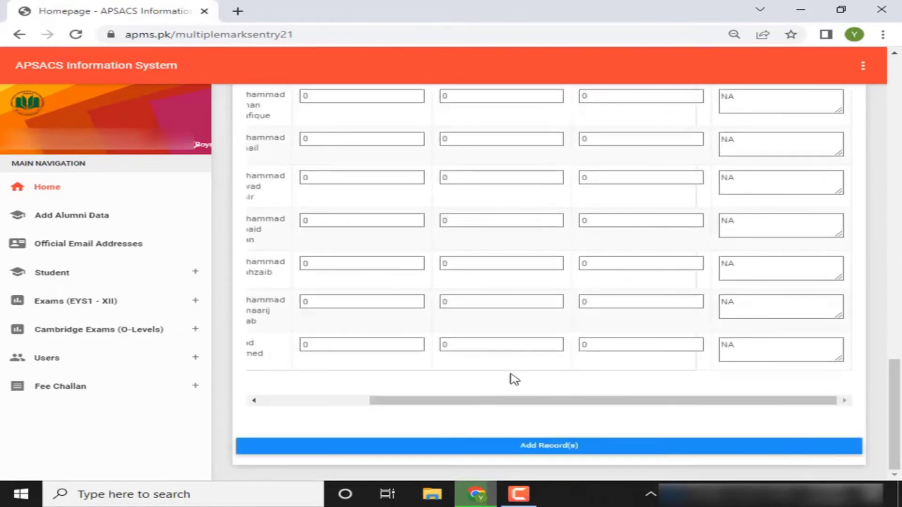
drag(412, 385, 296, 381)
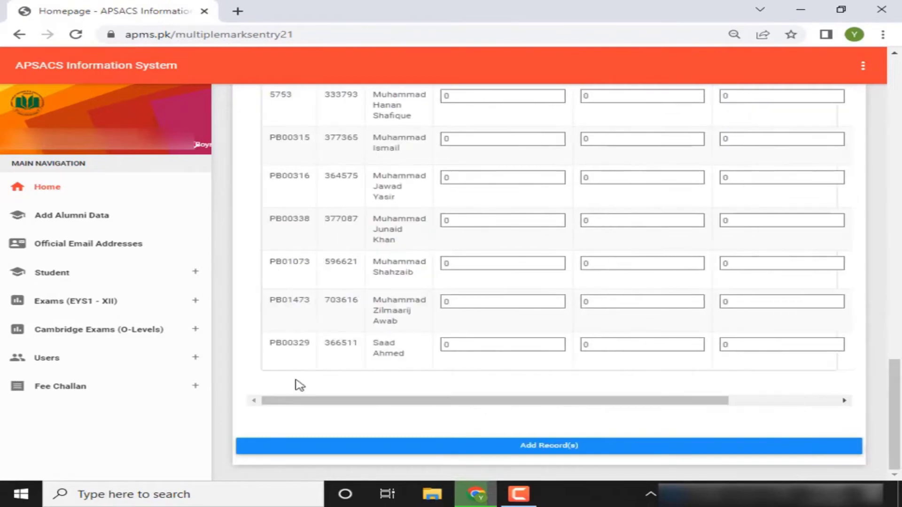
click(455, 449)
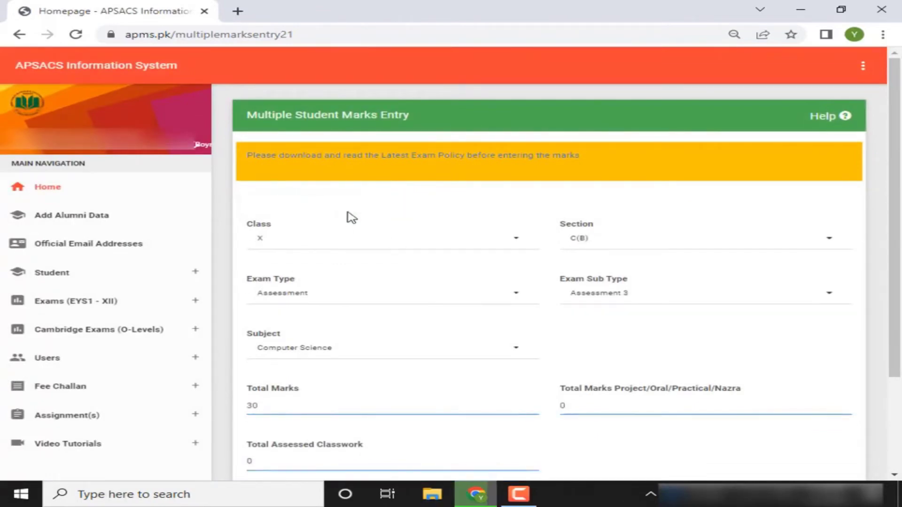
Open Display/Delete Student Marks and choose Class X, Section C(B), Computer Science
click(131, 304)
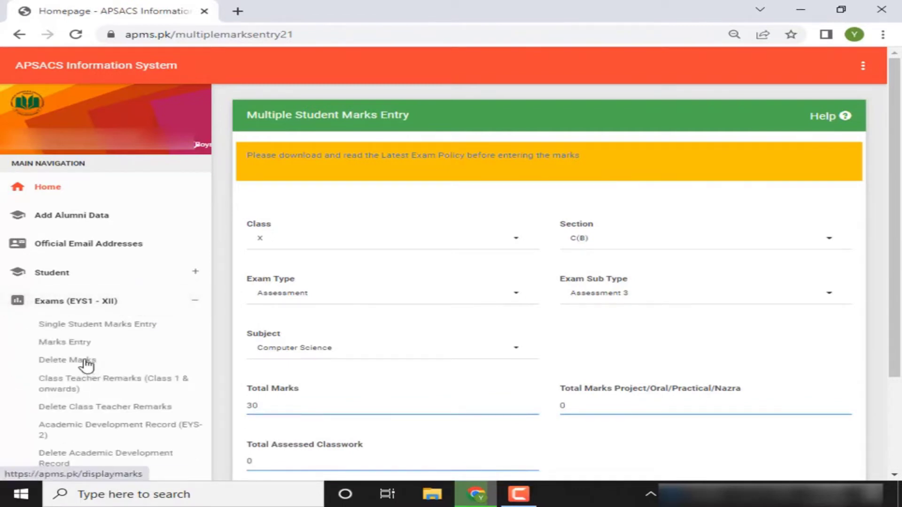
click(86, 361)
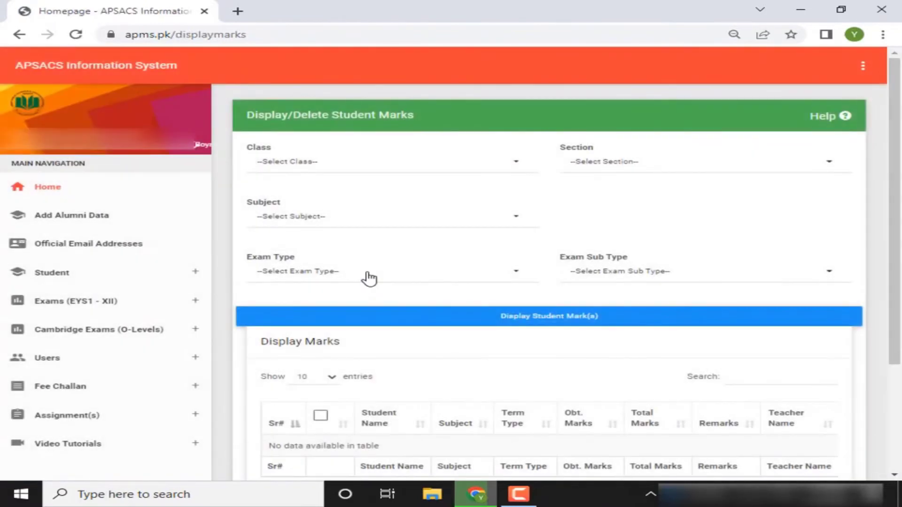
click(412, 173)
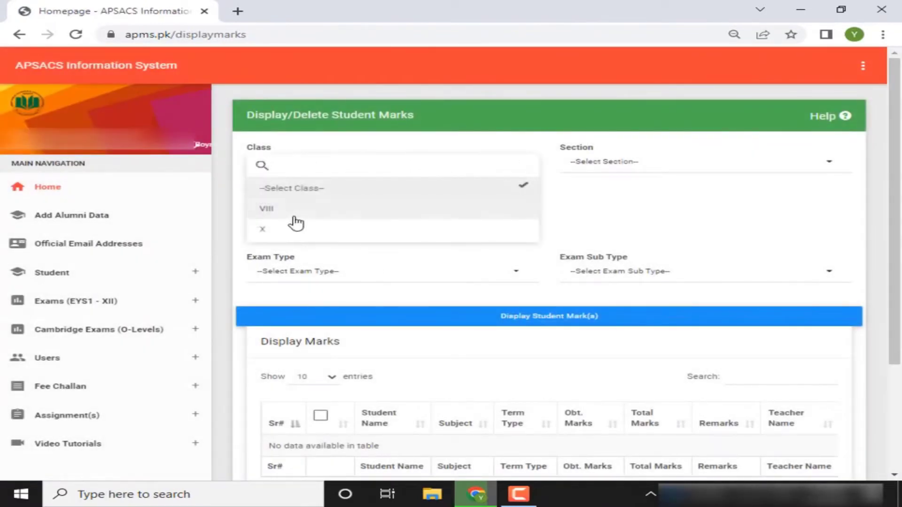
click(288, 233)
click(667, 168)
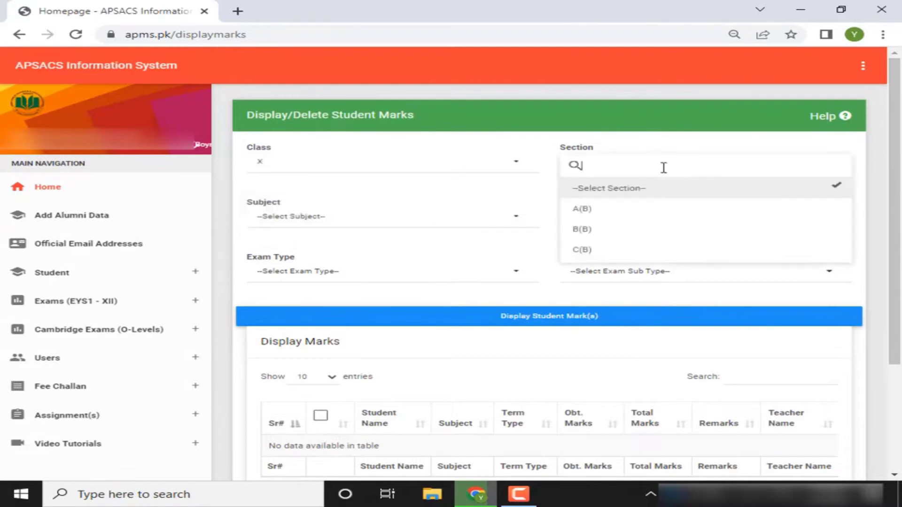
click(580, 248)
click(503, 218)
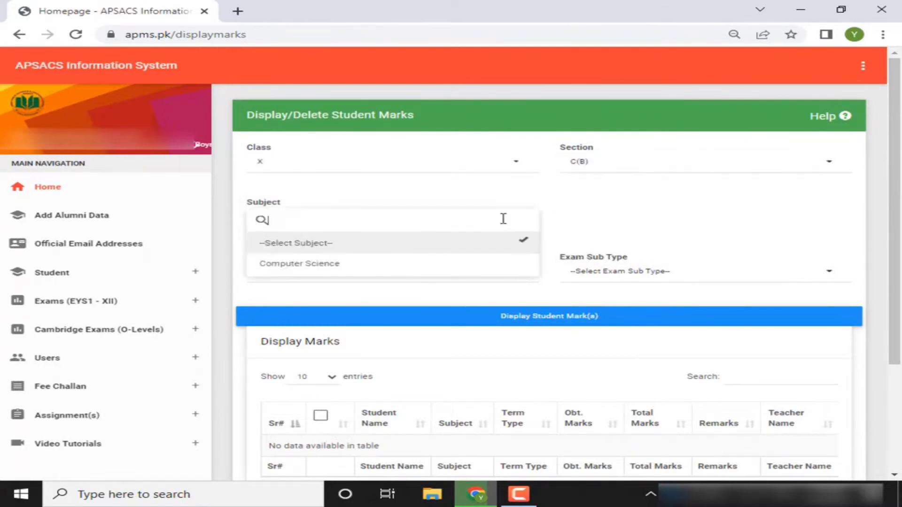
click(368, 261)
Display the Assessment 3 marks and show all entries in the table
click(376, 273)
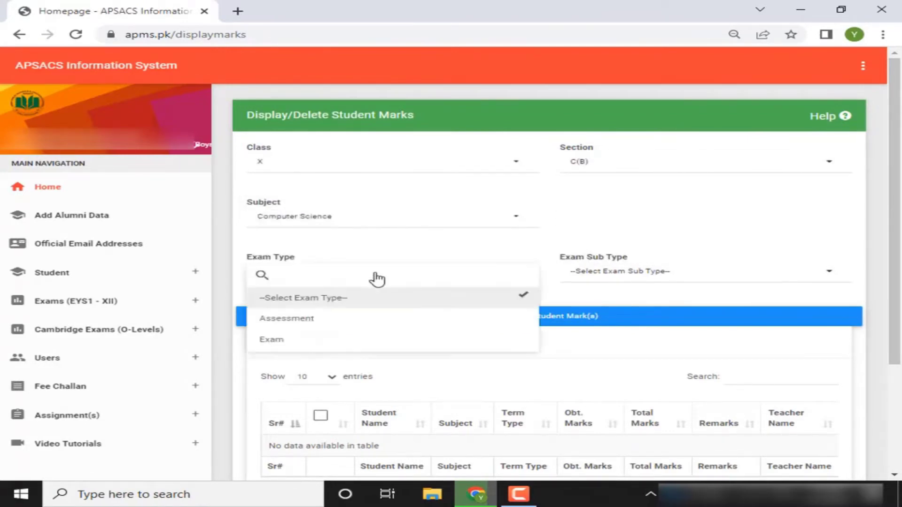
click(311, 318)
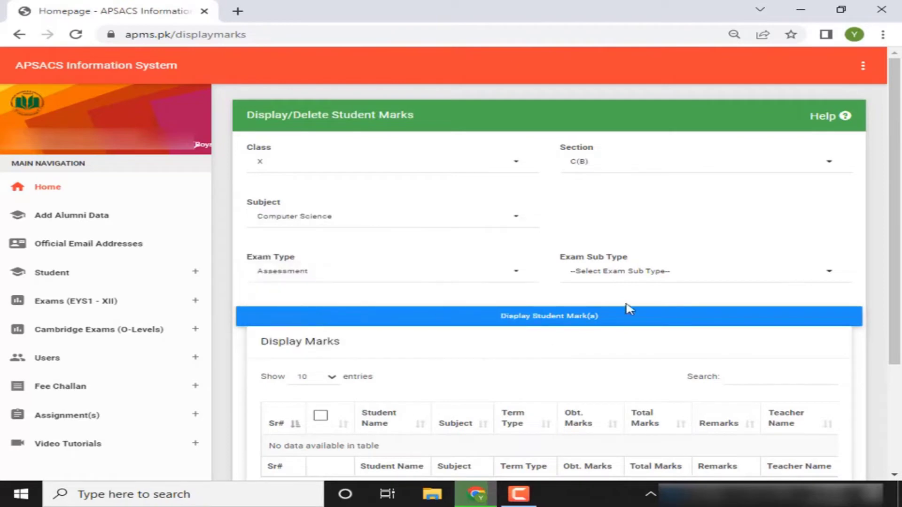
click(628, 284)
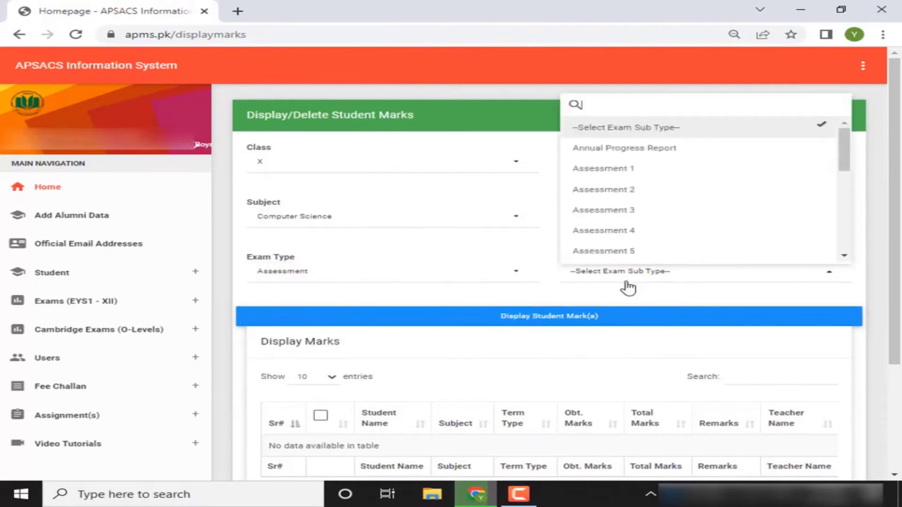
click(634, 210)
click(586, 319)
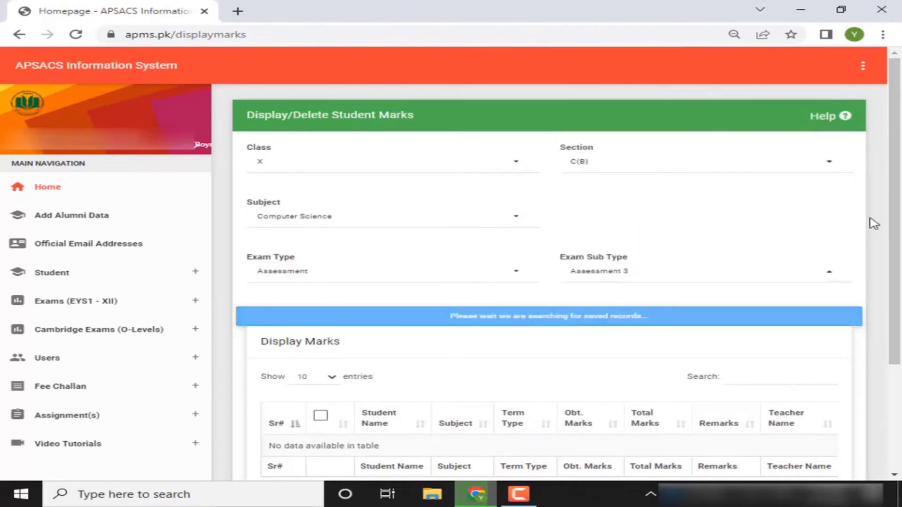
drag(900, 141, 863, 287)
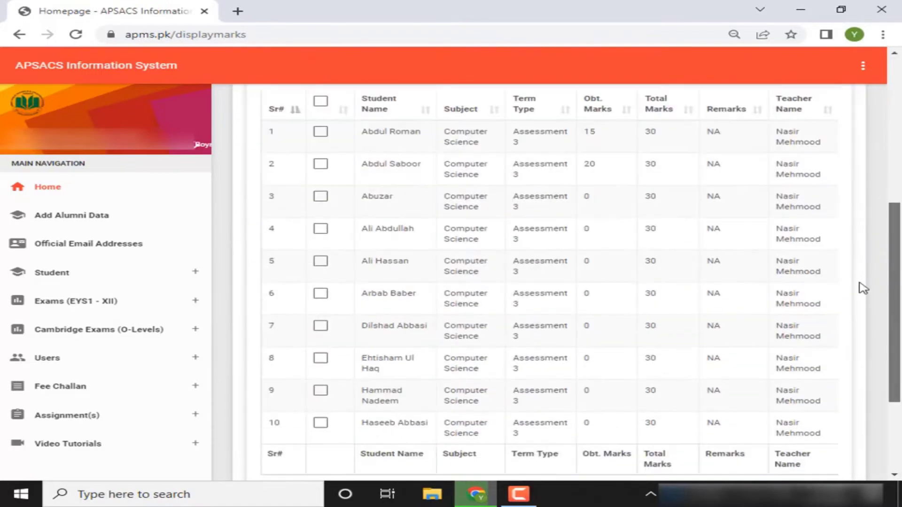
scroll(863, 288, up, 4)
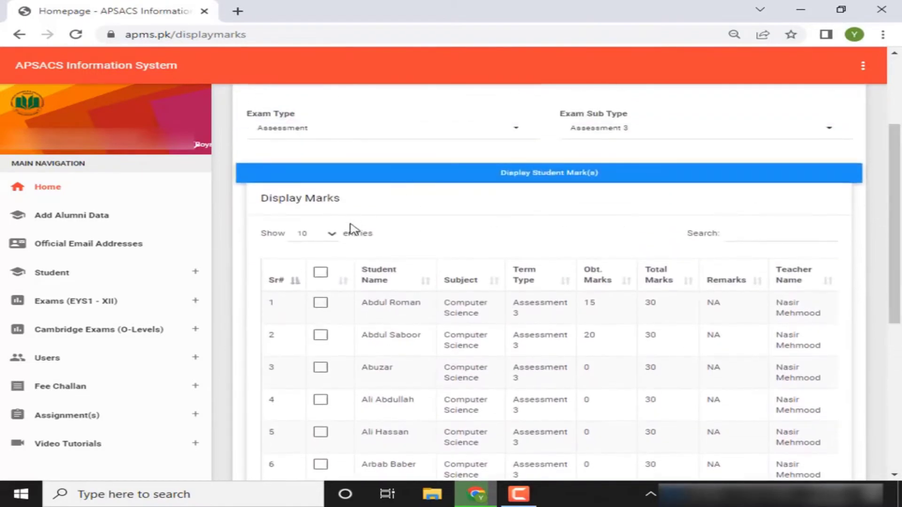
click(332, 237)
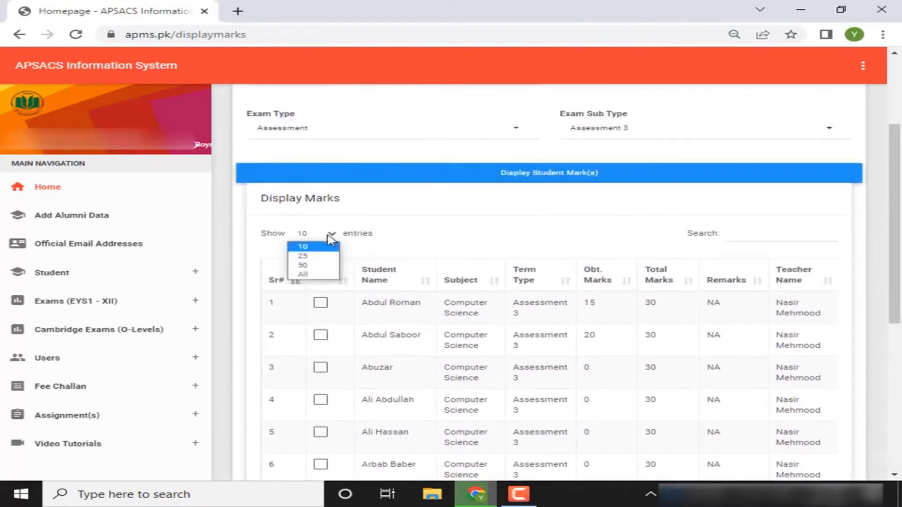
click(312, 275)
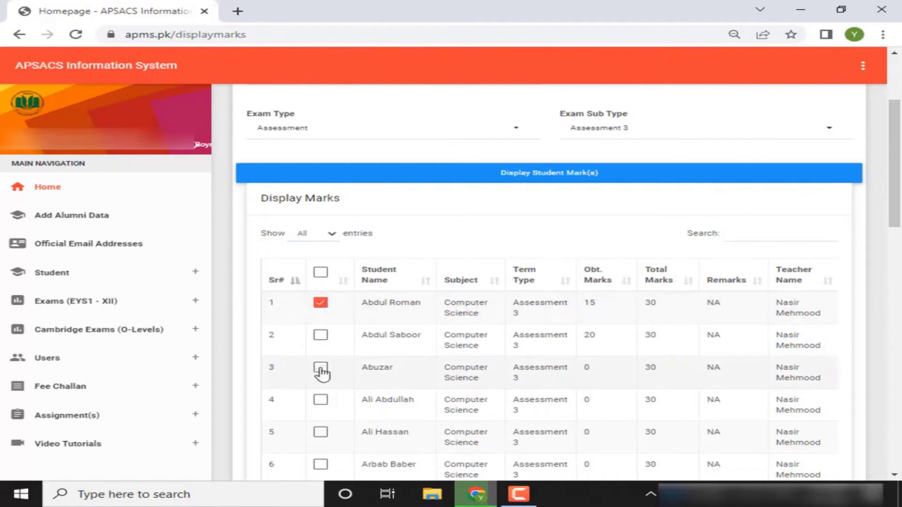
Select all rows and delete their marks, confirming the deletion
click(321, 369)
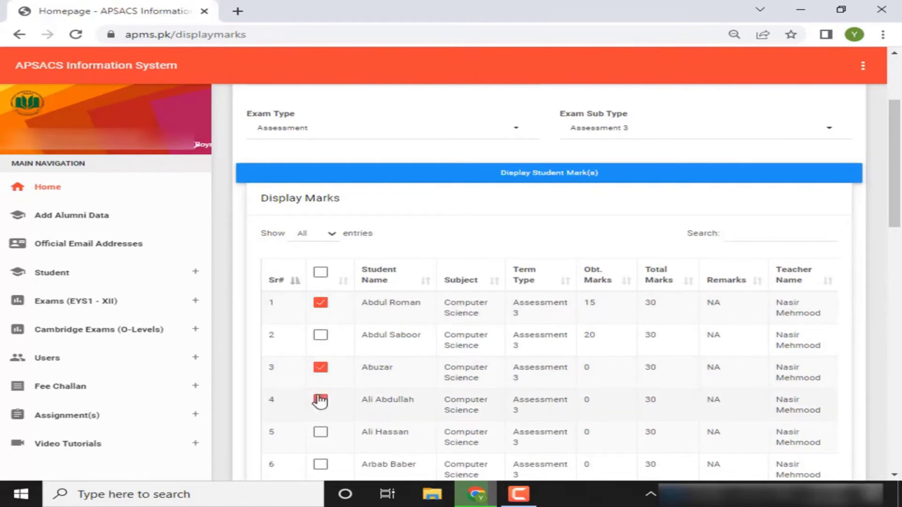
click(321, 273)
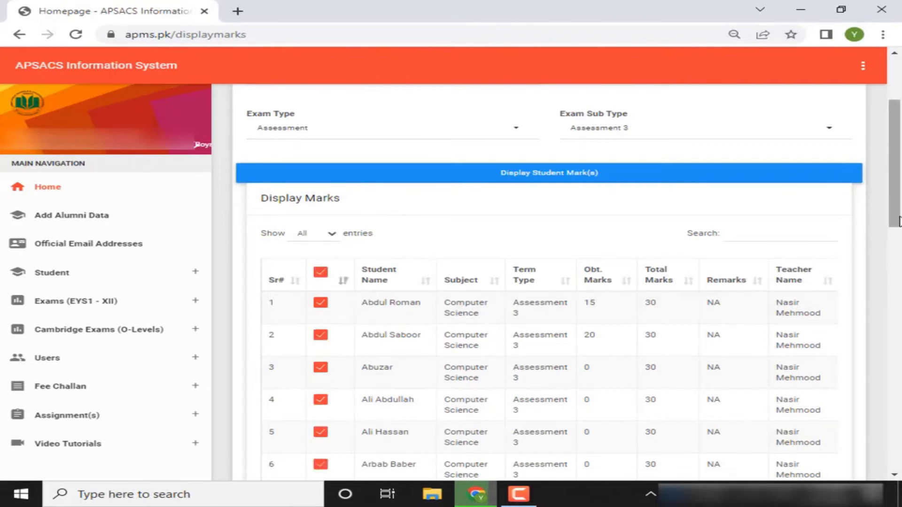
drag(898, 235, 815, 468)
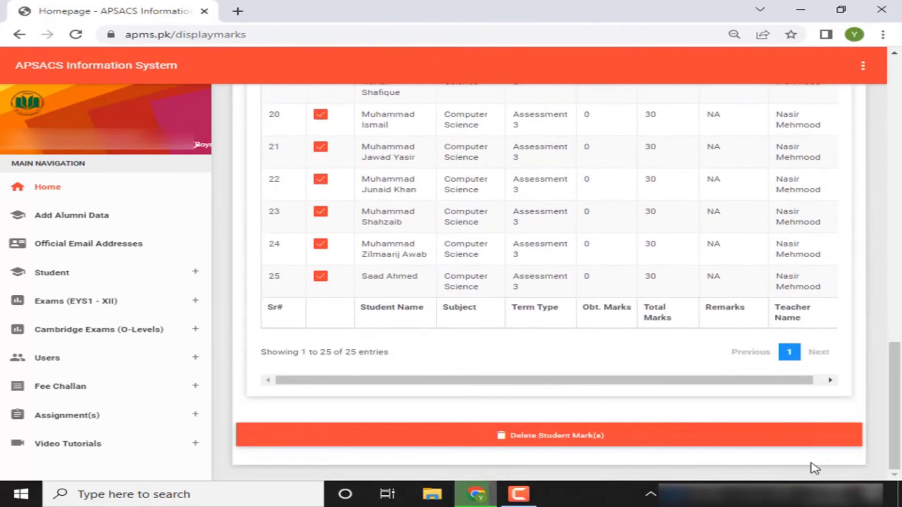
click(540, 436)
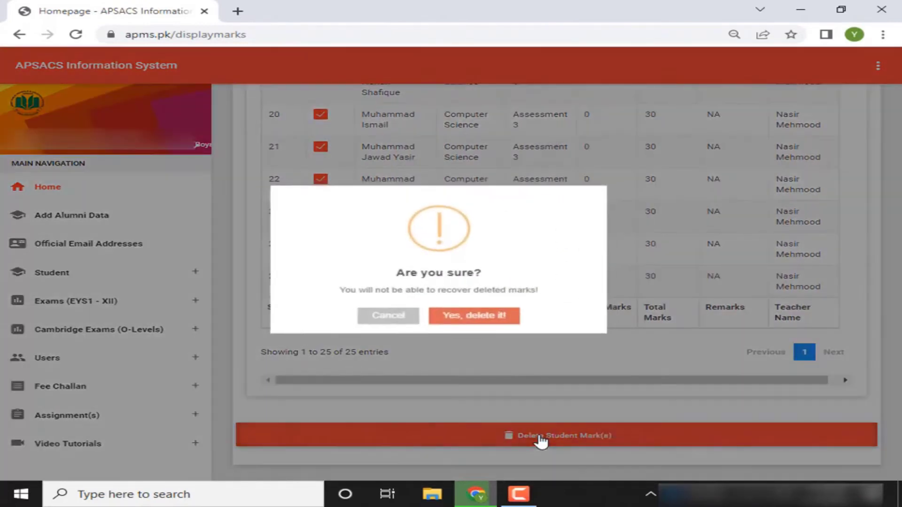
click(487, 316)
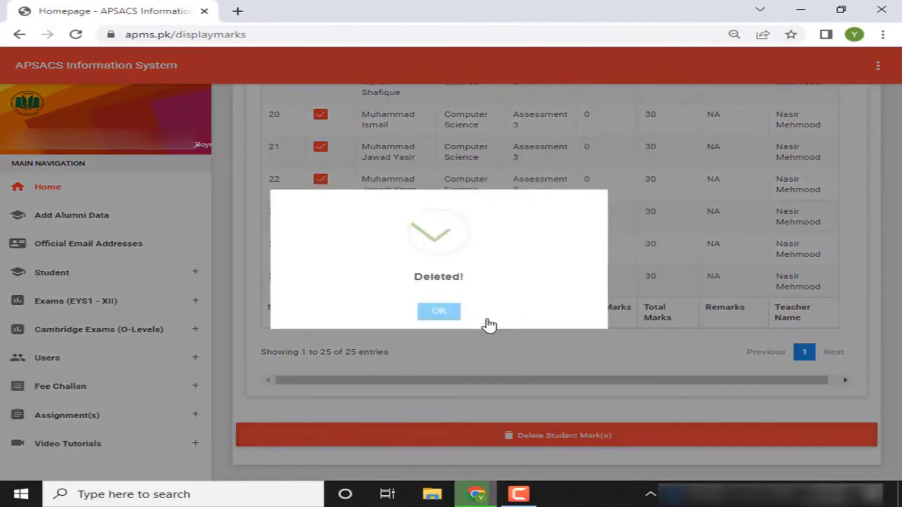
click(437, 313)
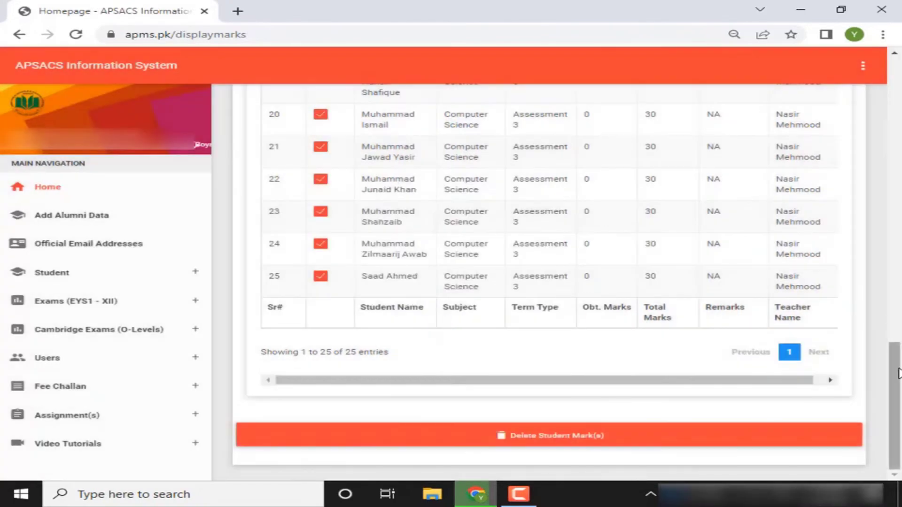
drag(897, 374, 897, 91)
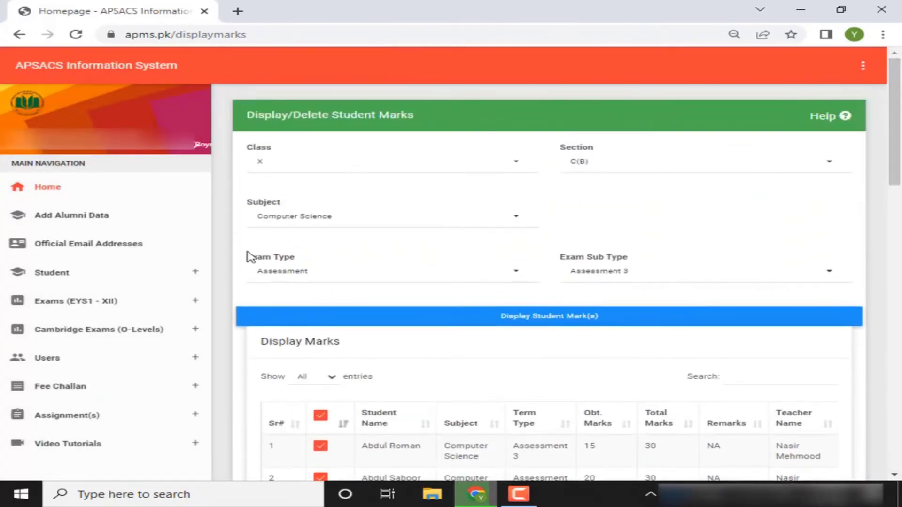
Open Exams > Class Teacher Remarks and pick class X, section C(B)
click(175, 305)
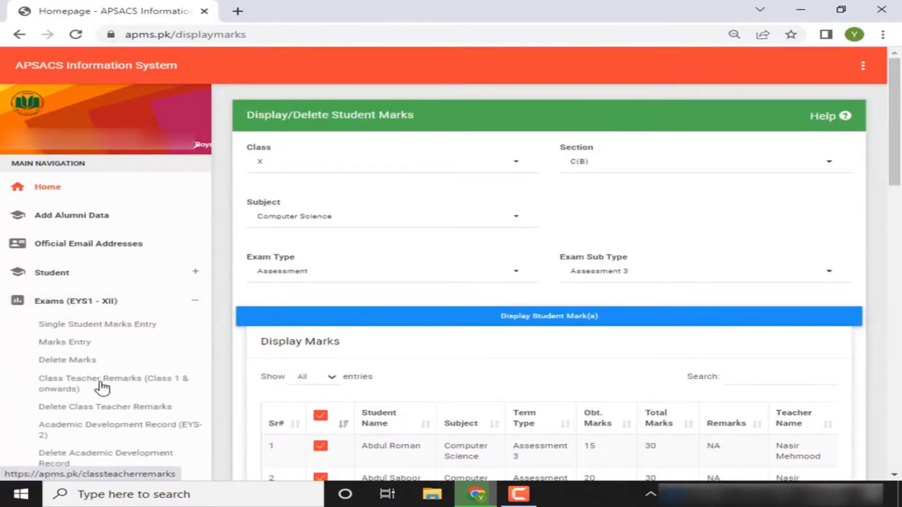
click(102, 388)
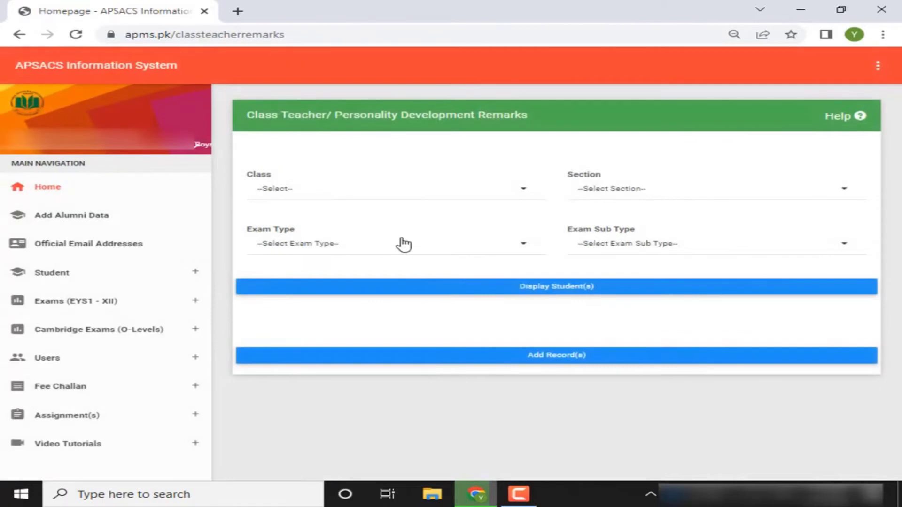
click(437, 197)
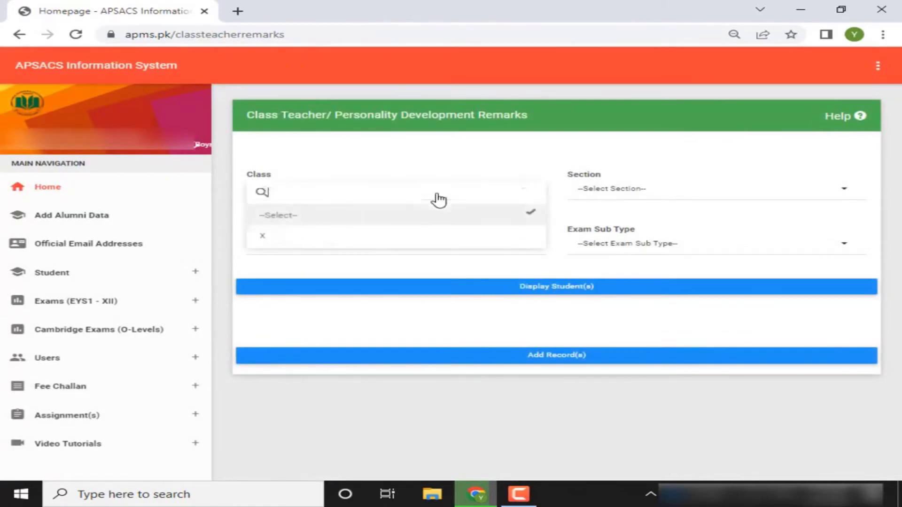
click(355, 243)
click(611, 199)
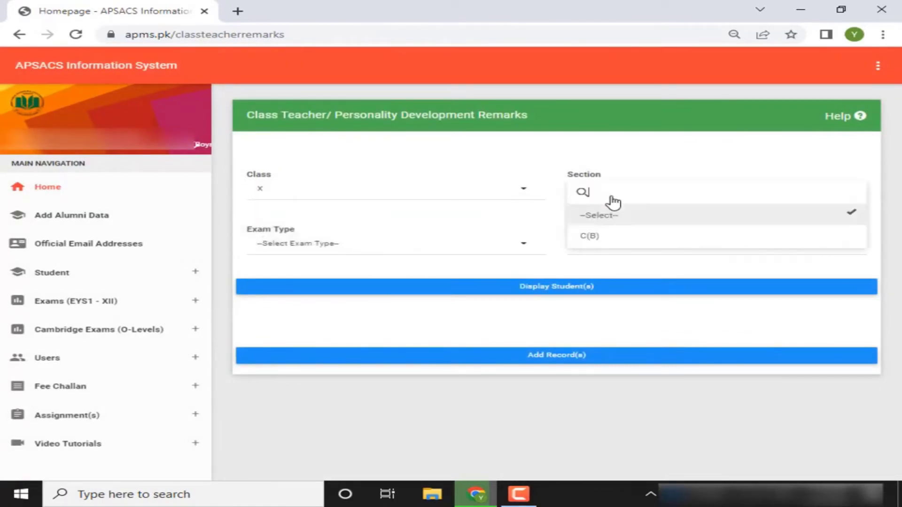
click(591, 238)
Load the Assessment 3 students for remarks, then go to Delete Class Teacher Remarks
click(497, 246)
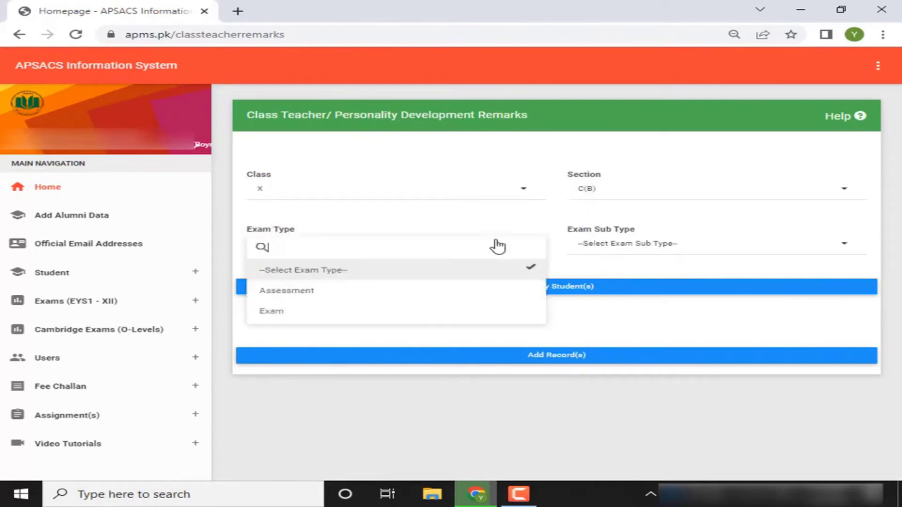
click(359, 290)
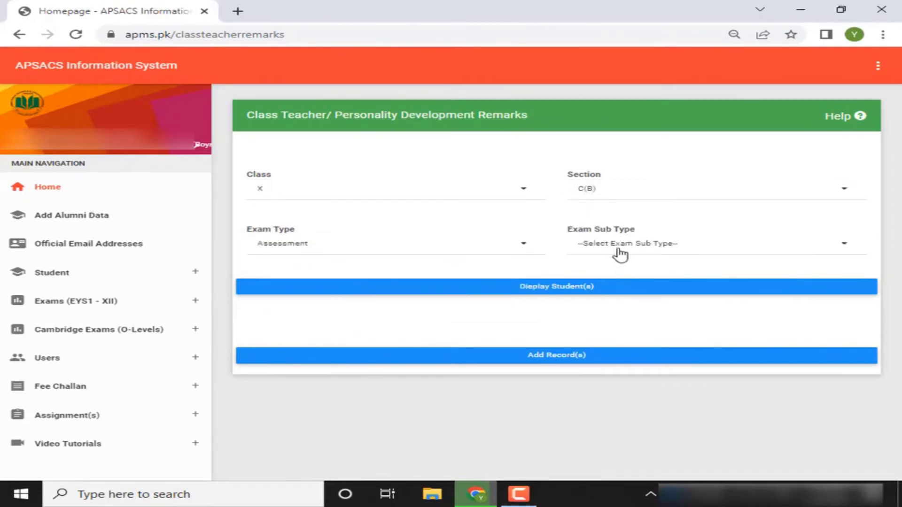
click(620, 255)
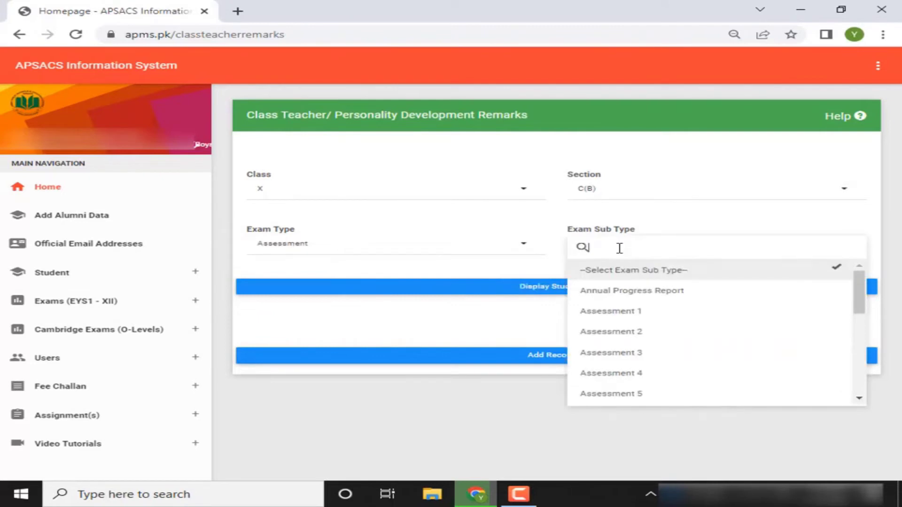
click(606, 354)
click(570, 287)
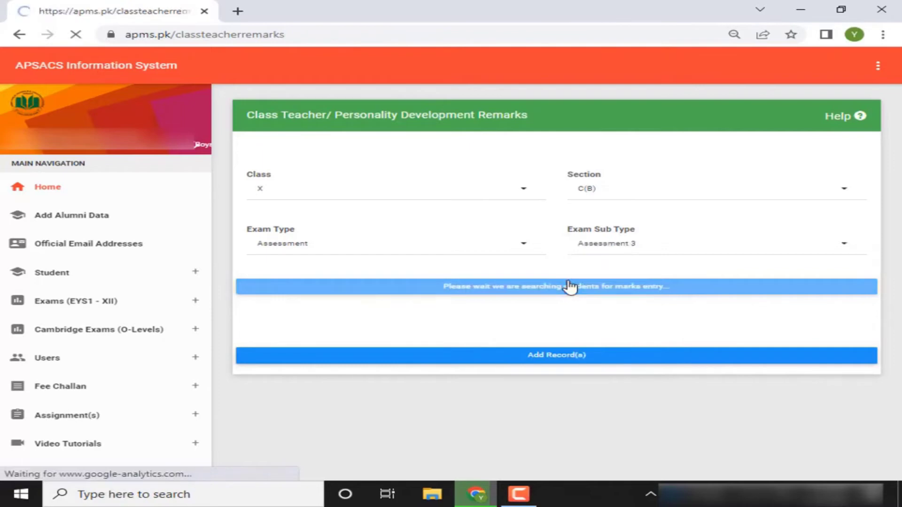
scroll(900, 184, down, 2)
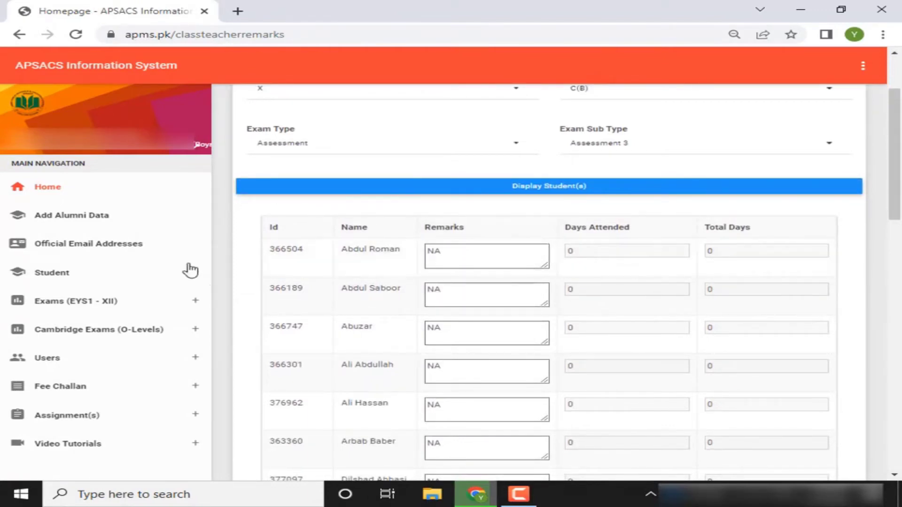
click(155, 303)
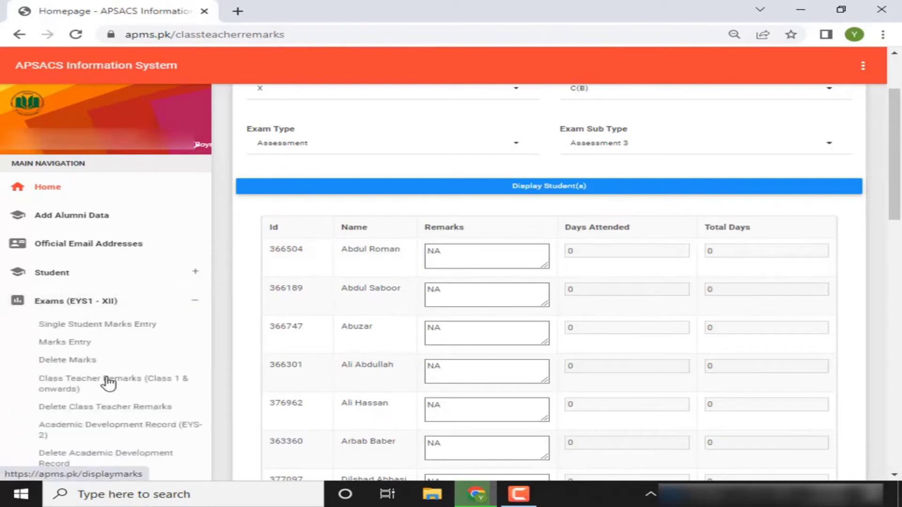
click(92, 408)
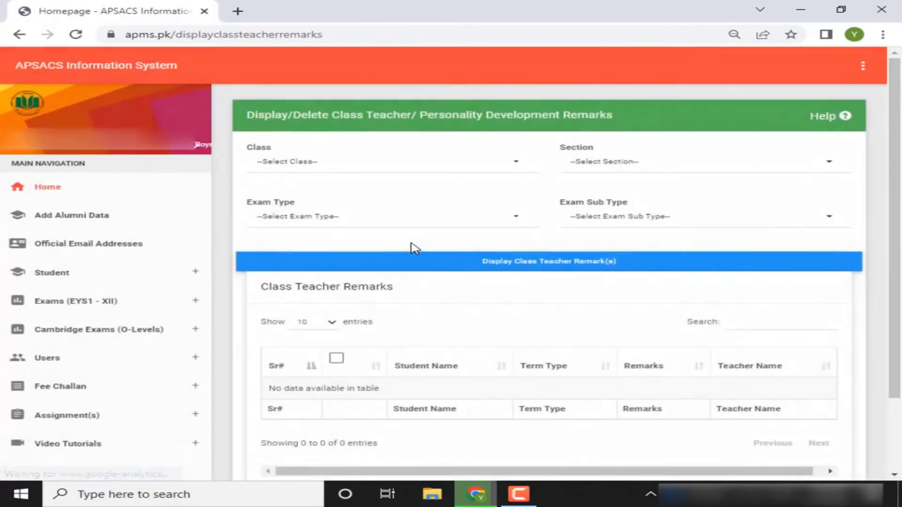
Set the delete-remarks filters to class X, section C(B)
click(448, 175)
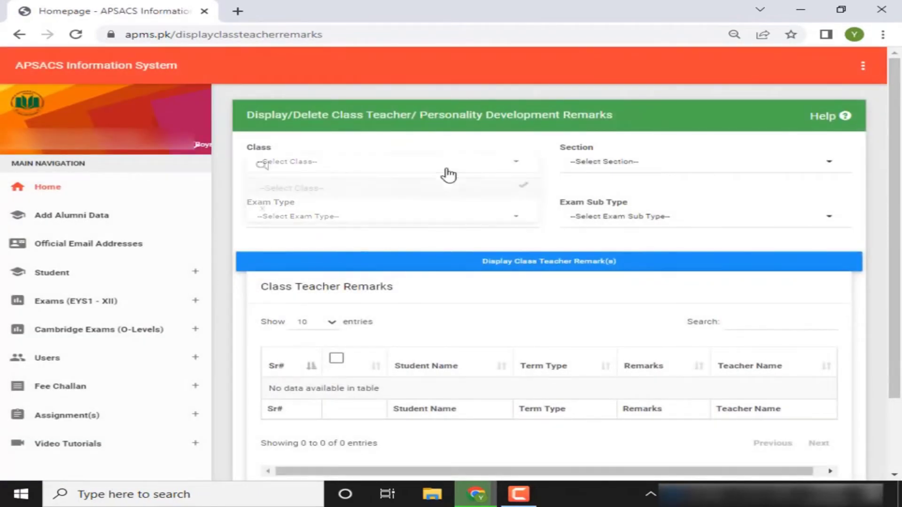
click(308, 211)
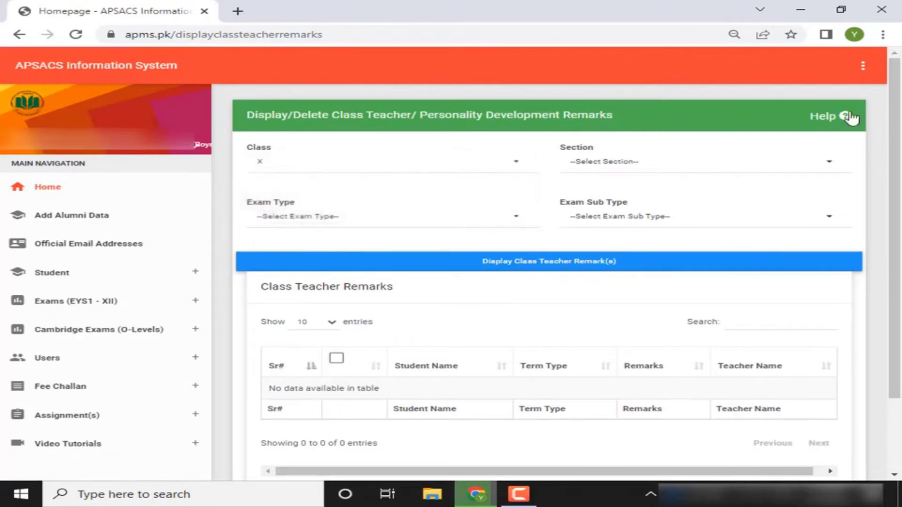
click(882, 35)
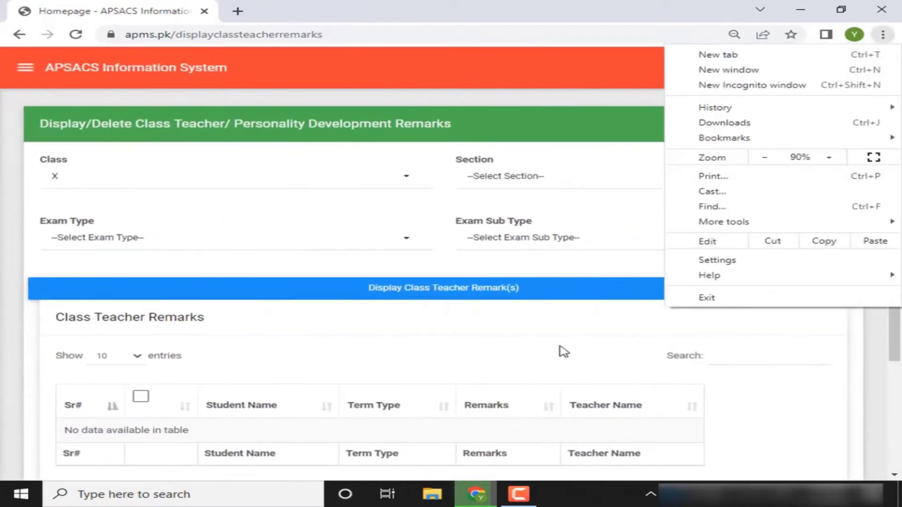
click(564, 351)
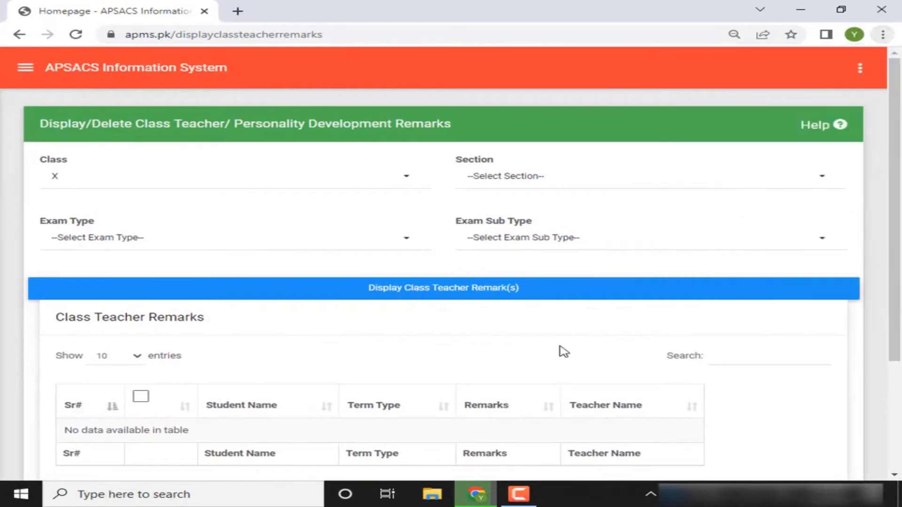
click(507, 178)
click(489, 229)
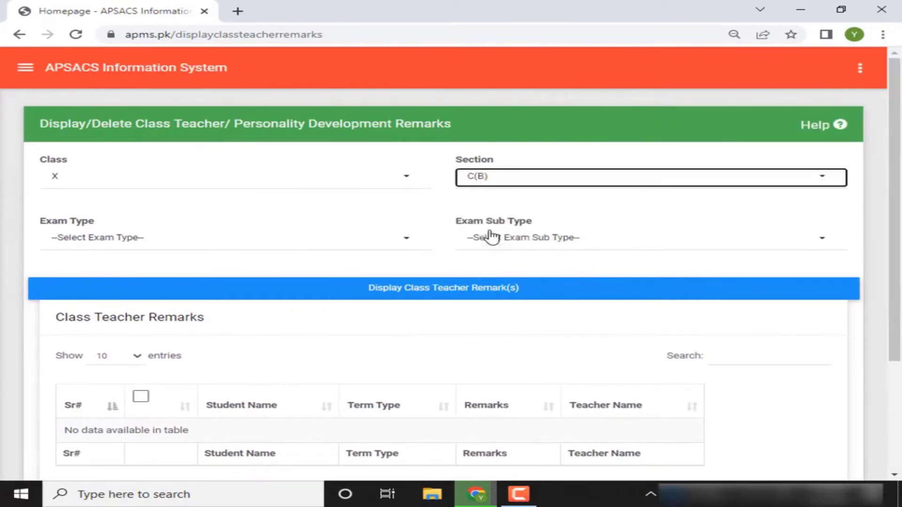
Choose Assessment, Assessment 3 and display the saved class teacher remarks
click(361, 241)
click(142, 290)
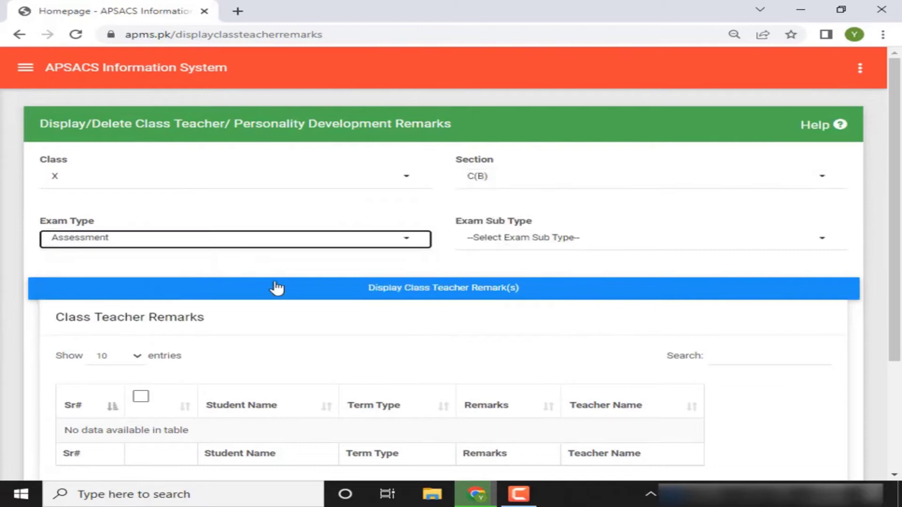
click(552, 242)
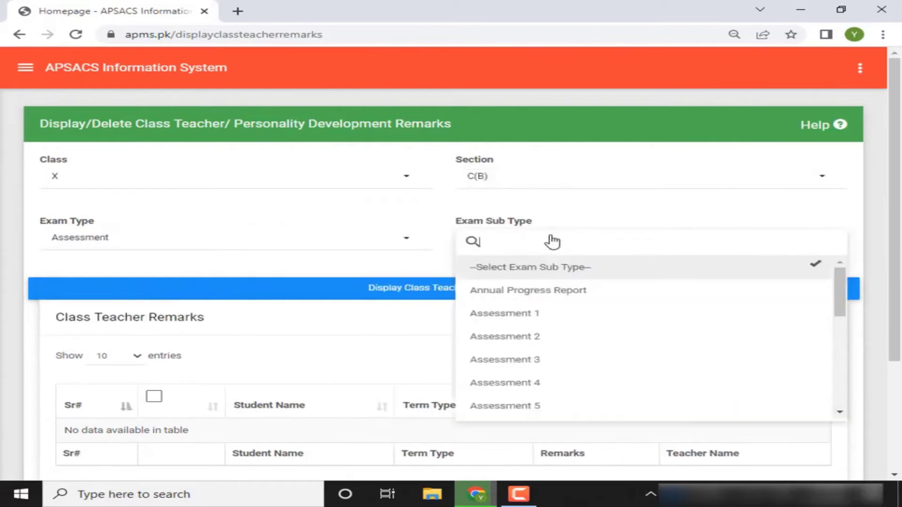
click(500, 358)
click(469, 291)
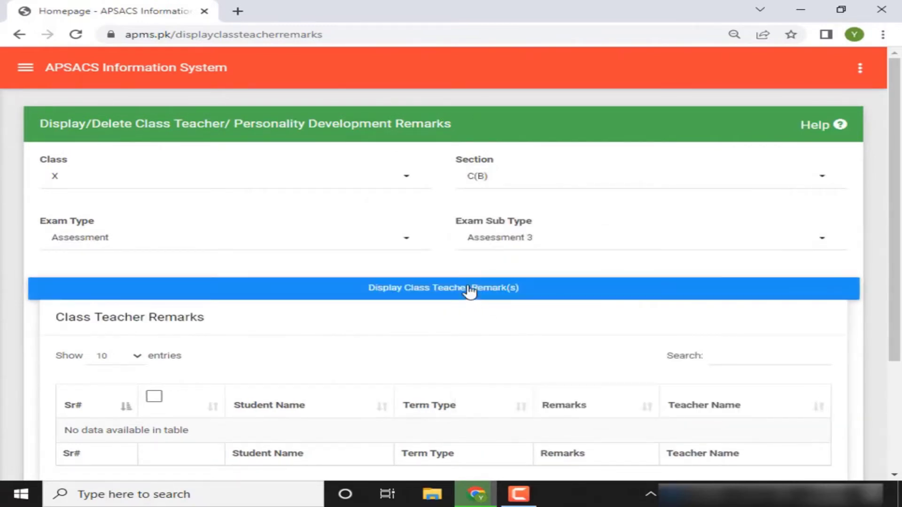
drag(896, 235, 890, 183)
Open the side menu with the Exams (EYS1 - XII) pages expanded and scrolled
click(30, 73)
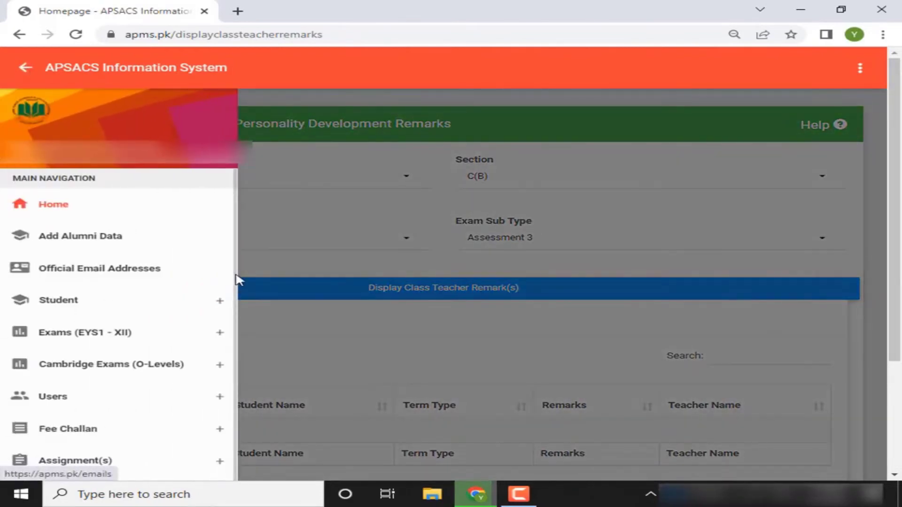
click(219, 332)
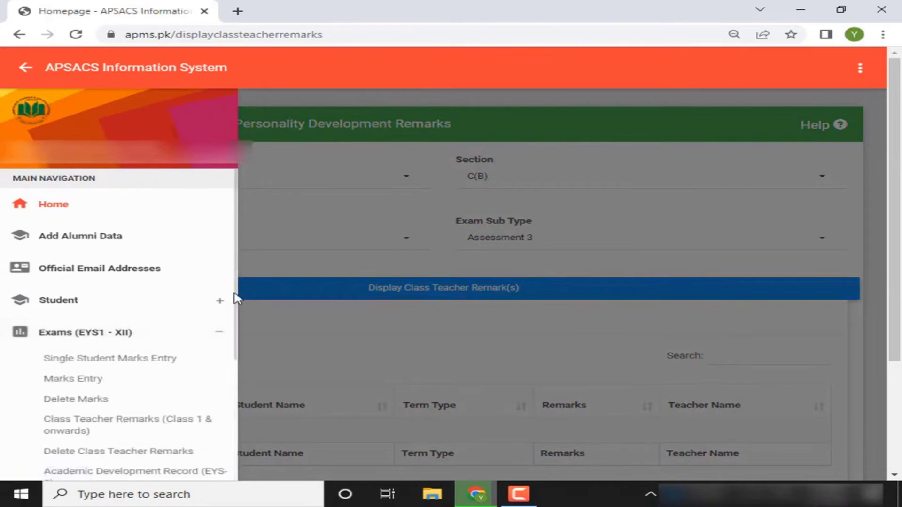
scroll(234, 322, down, 3)
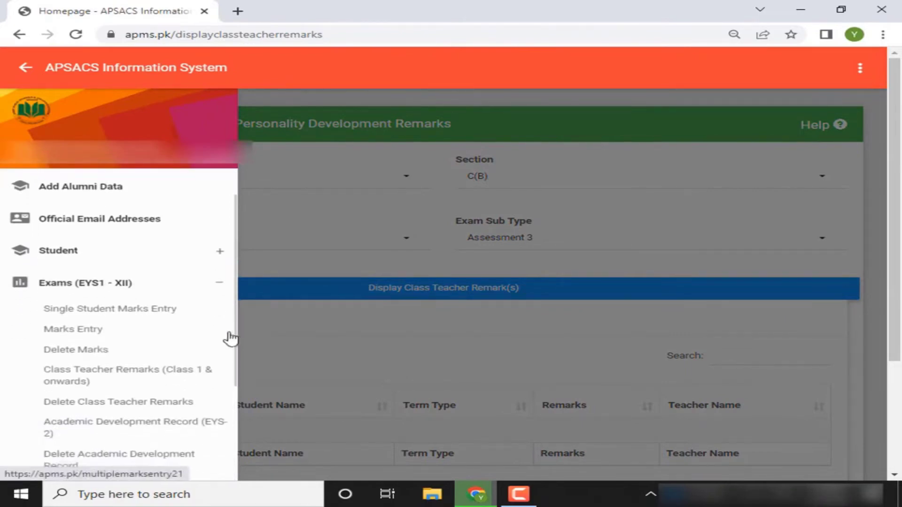
scroll(222, 375, down, 1)
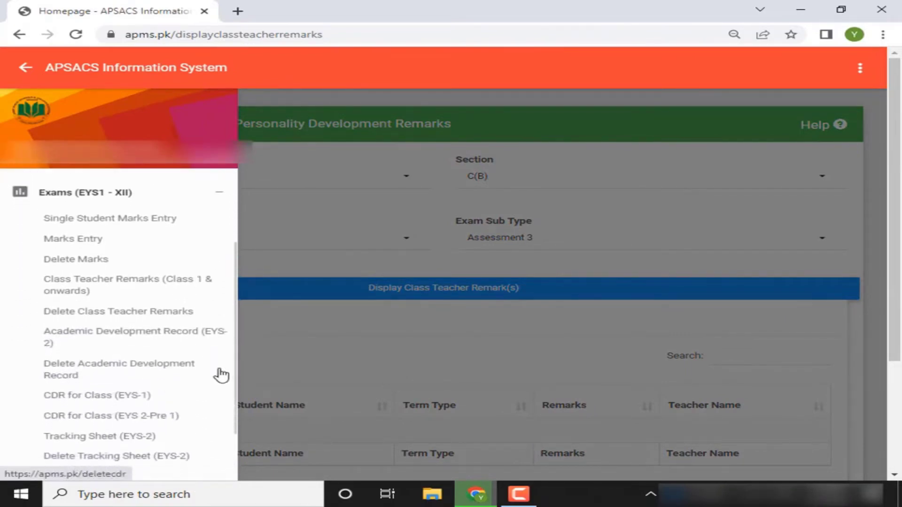
scroll(215, 384, down, 1)
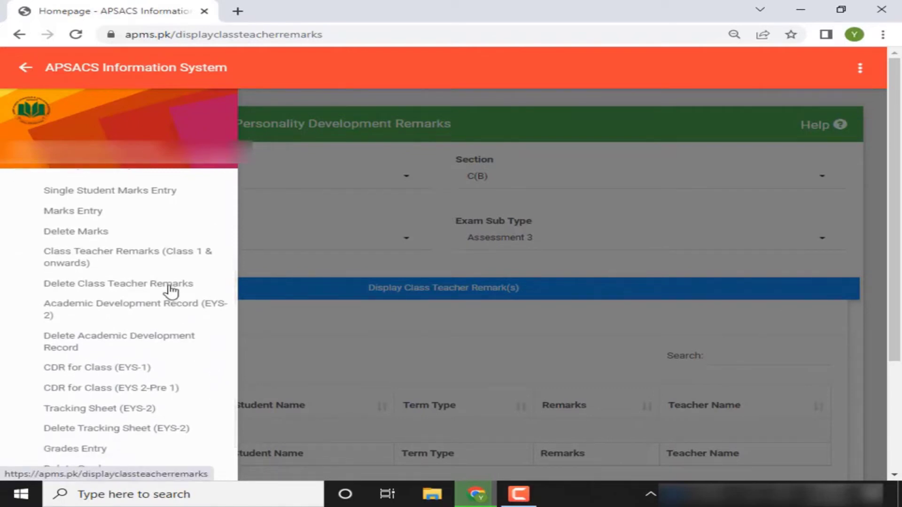
Open the Academic Development Record (EYS-2) page and check its class list
click(152, 309)
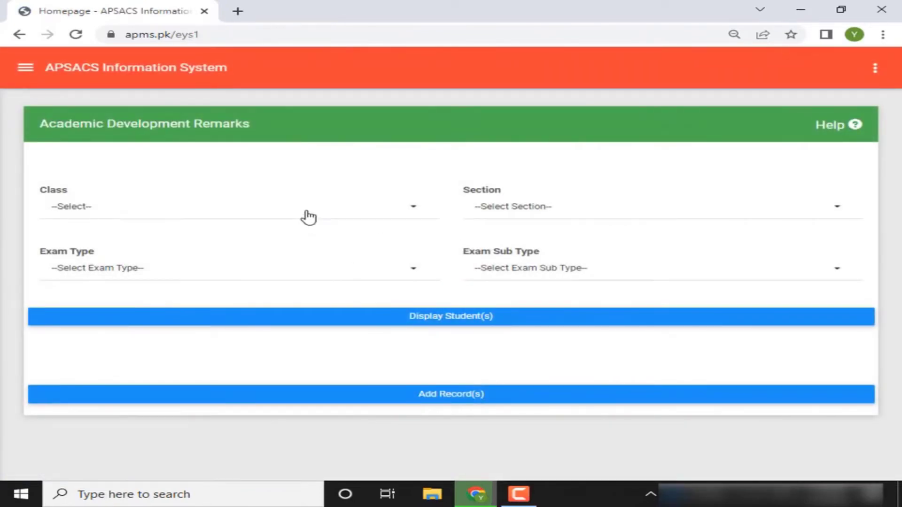
click(309, 217)
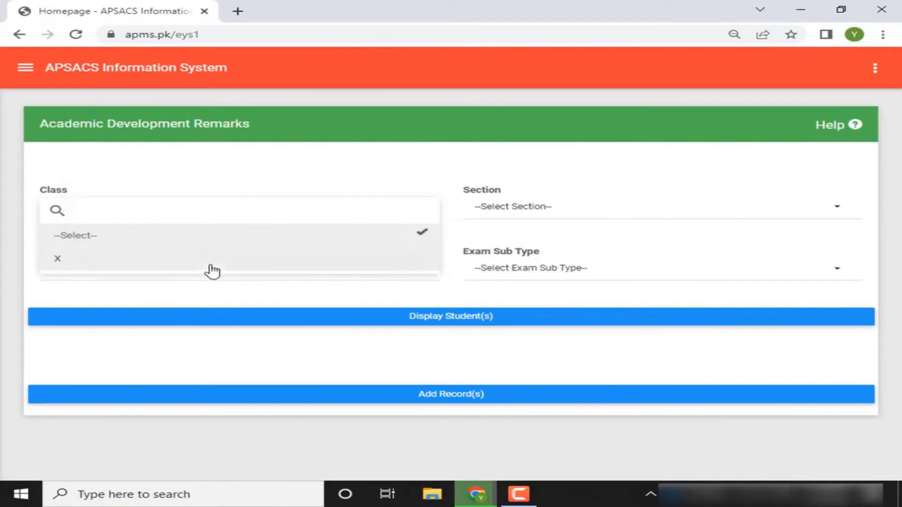
click(319, 172)
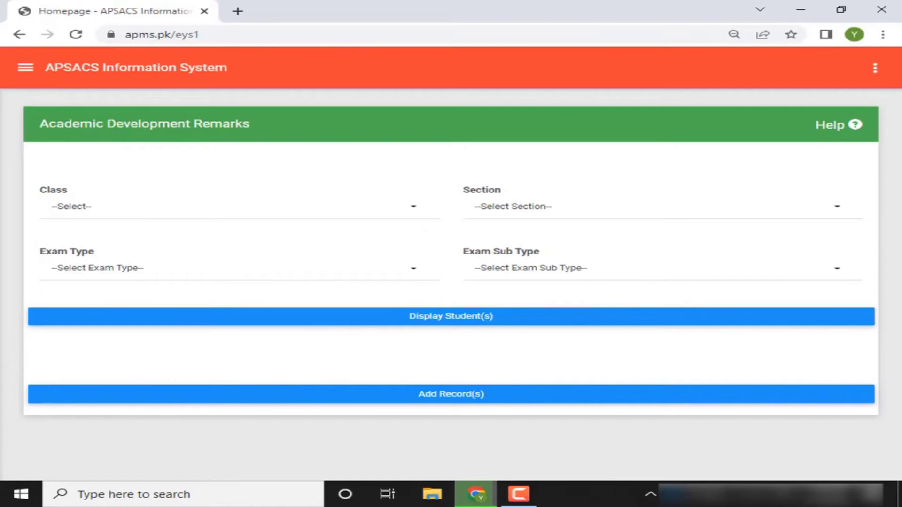
Go through Exams (EYS1 - XII) in the side menu to CDR for Class (EYS-1)
click(24, 74)
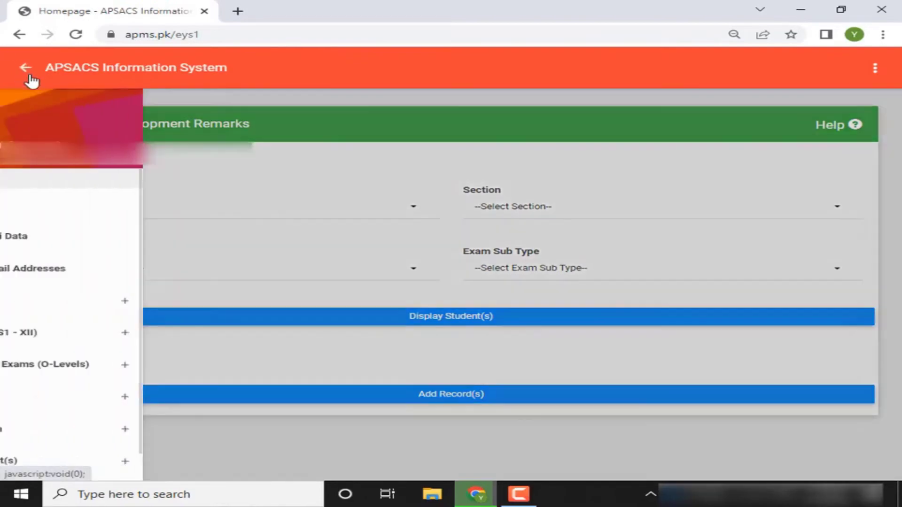
scroll(232, 263, down, 1)
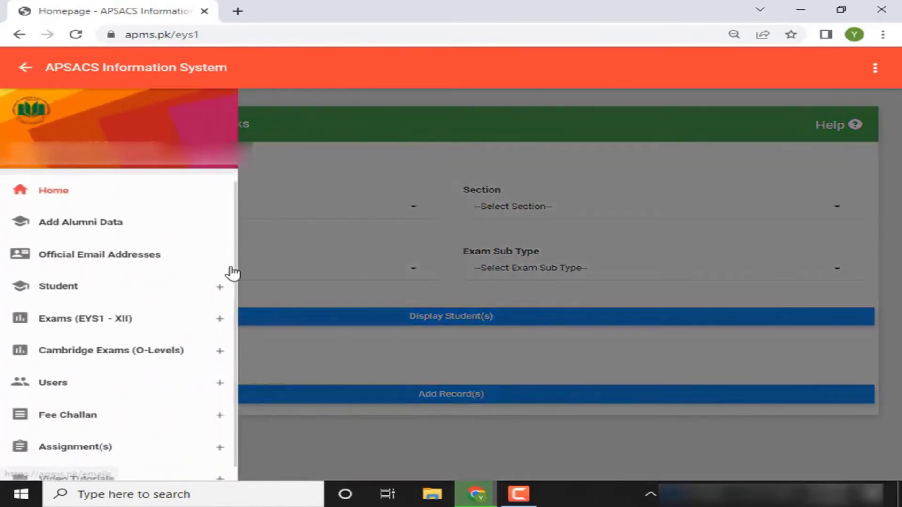
click(217, 307)
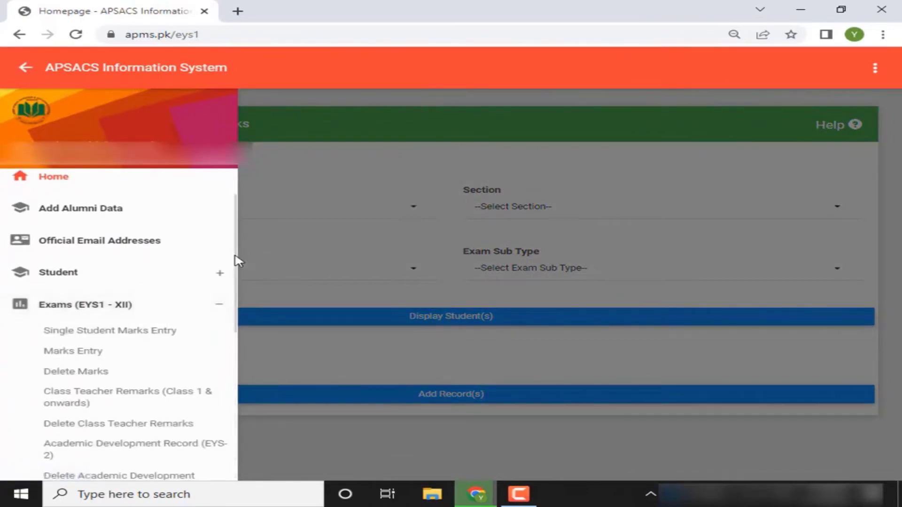
scroll(233, 277, down, 5)
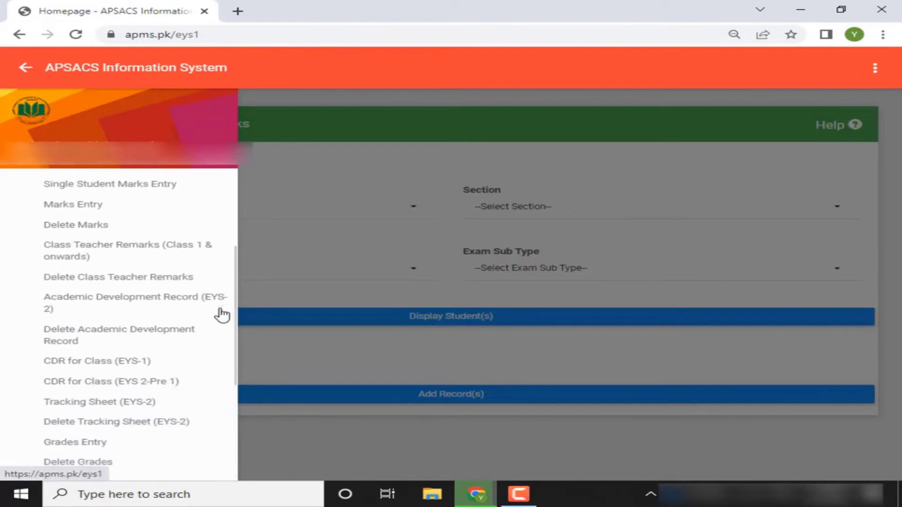
scroll(222, 315, down, 1)
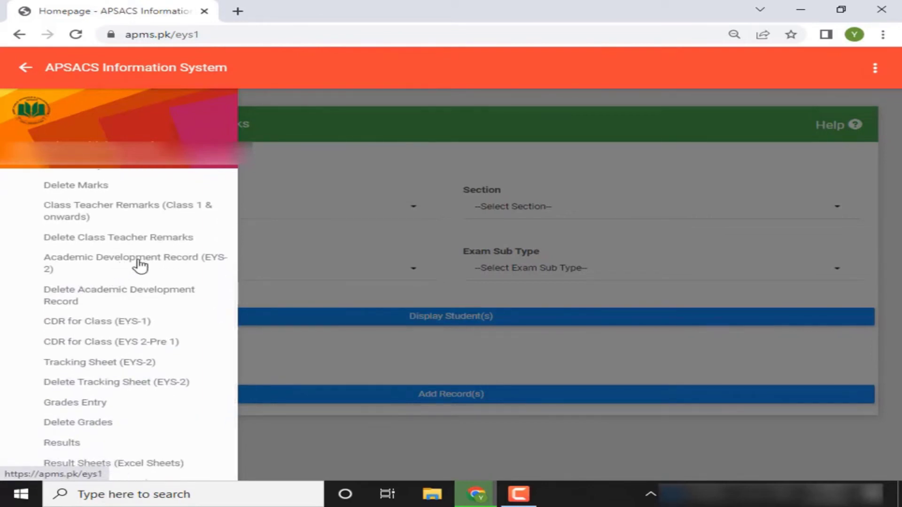
click(96, 323)
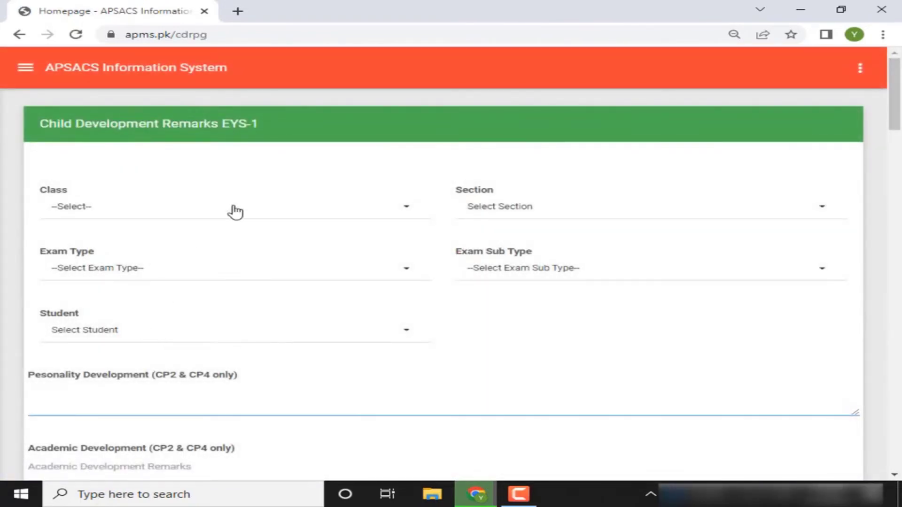
Check the EYS-1 form's empty class list and skill indicators, then open the side menu
click(208, 214)
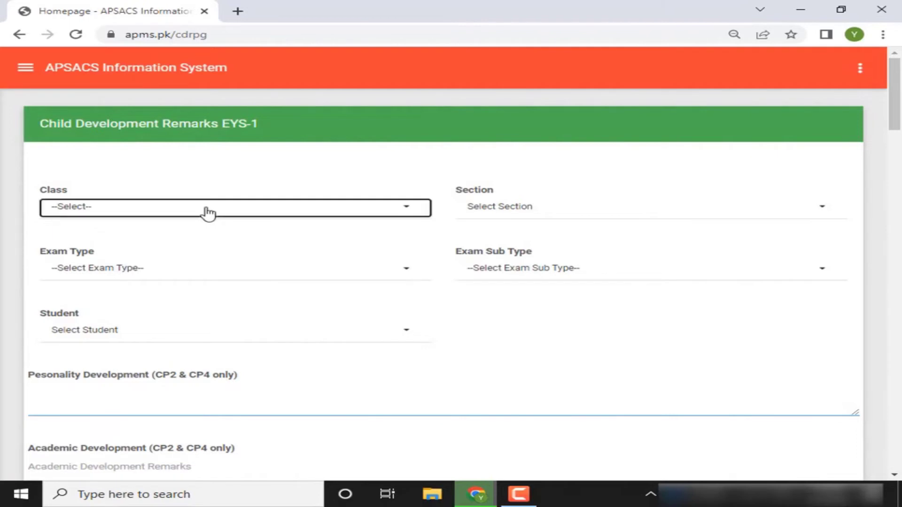
click(508, 342)
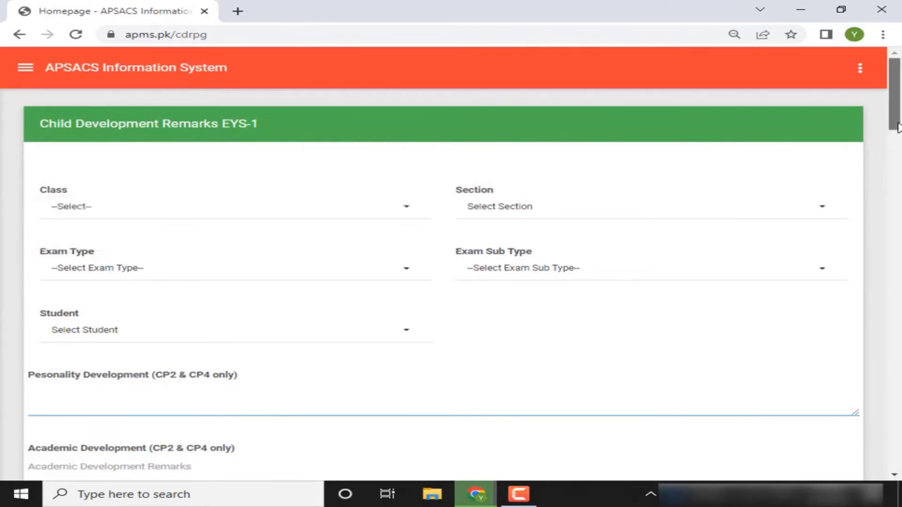
drag(897, 127, 878, 186)
scroll(869, 206, down, 3)
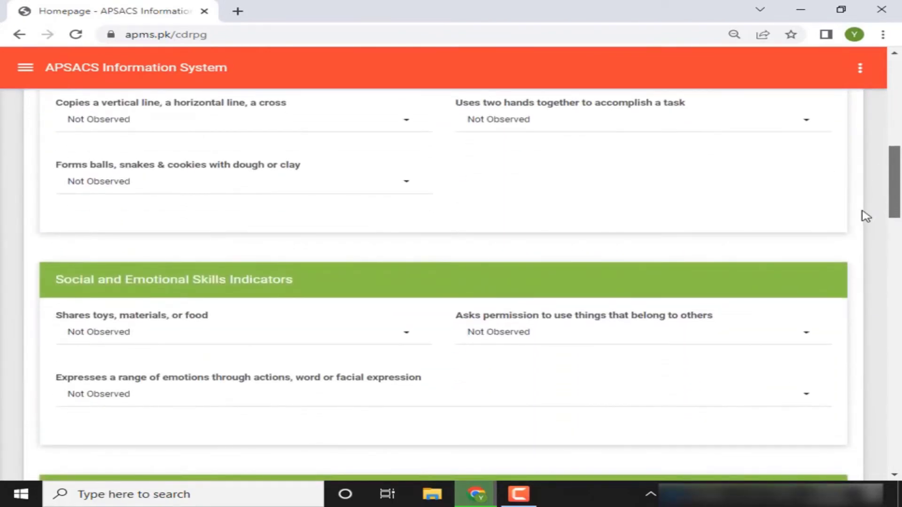
scroll(869, 188, up, 10)
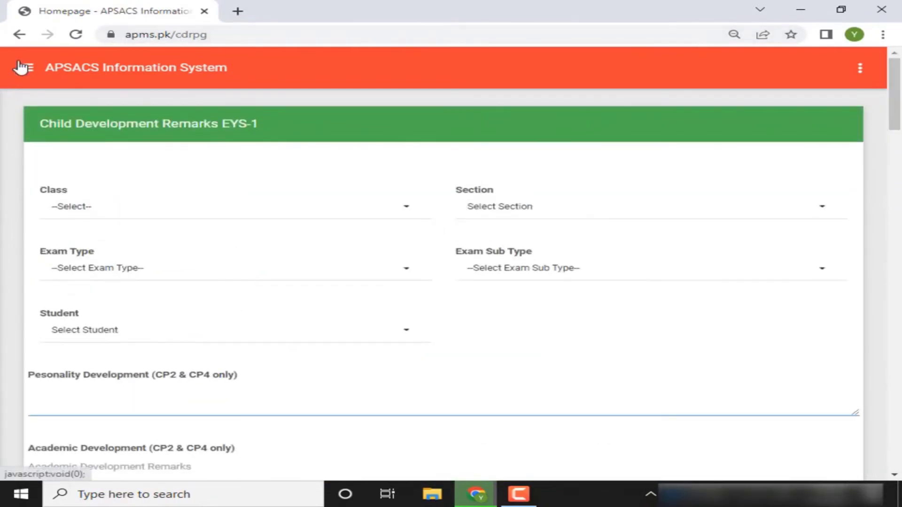
click(26, 67)
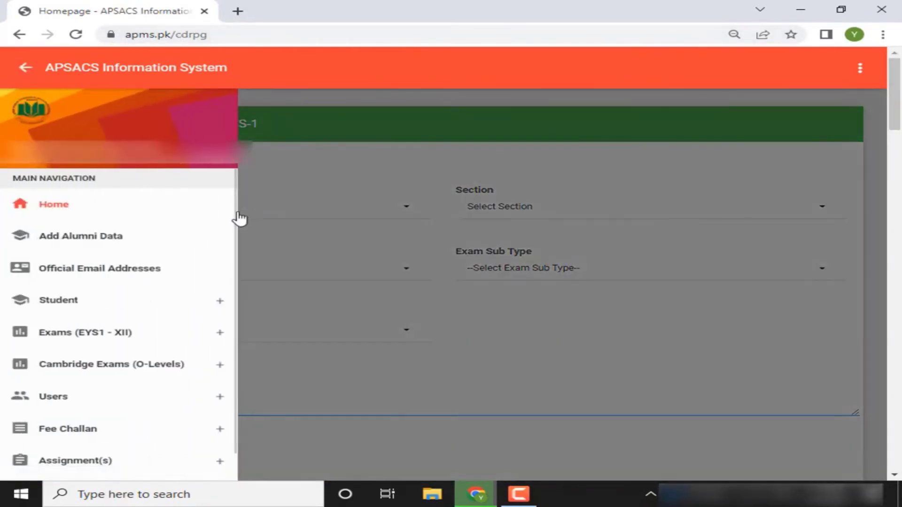
Reopen the side menu and scroll through the expanded Exams (EYS1 - XII) pages
click(19, 68)
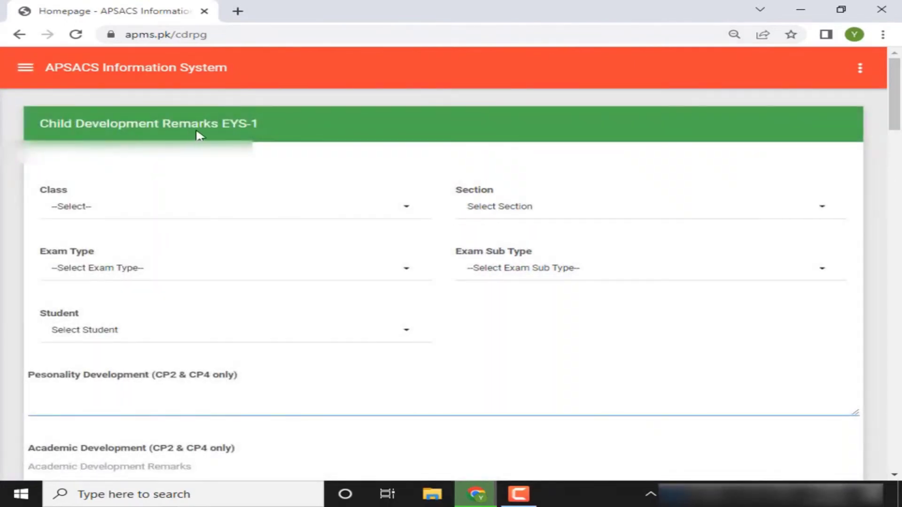
click(25, 71)
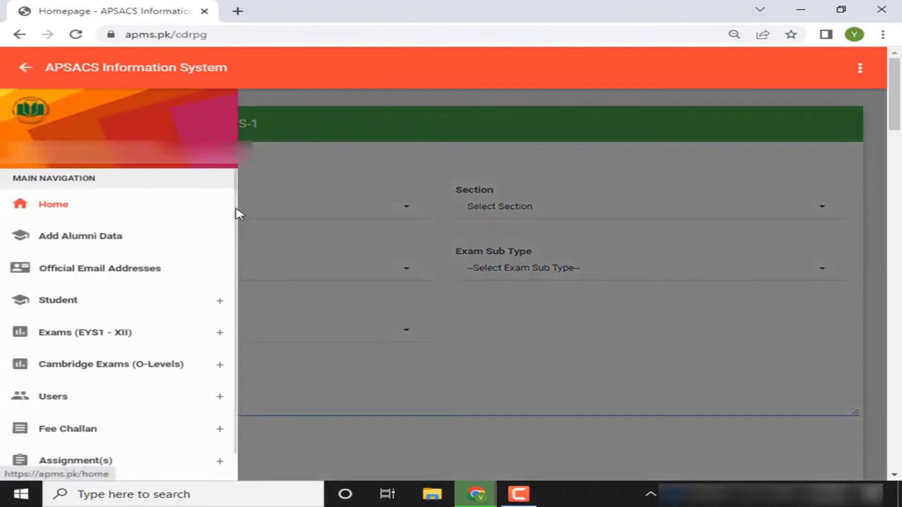
scroll(234, 220, down, 1)
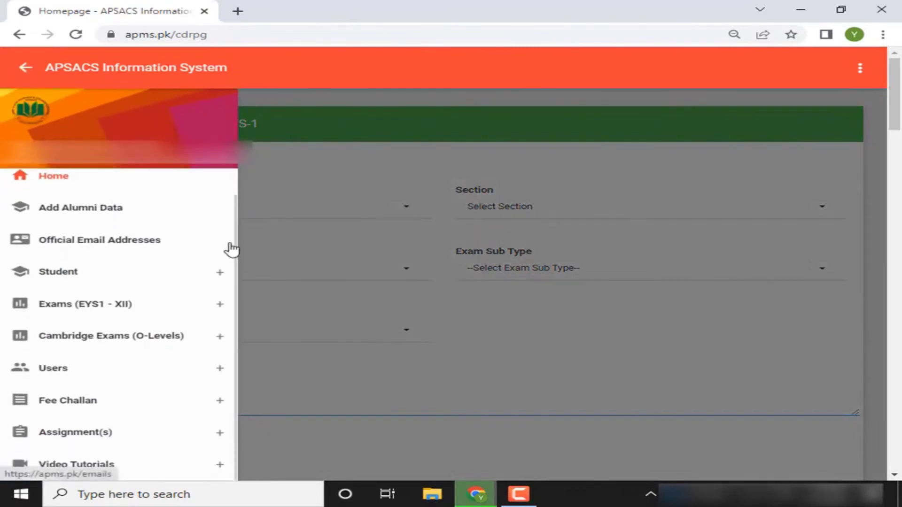
click(217, 302)
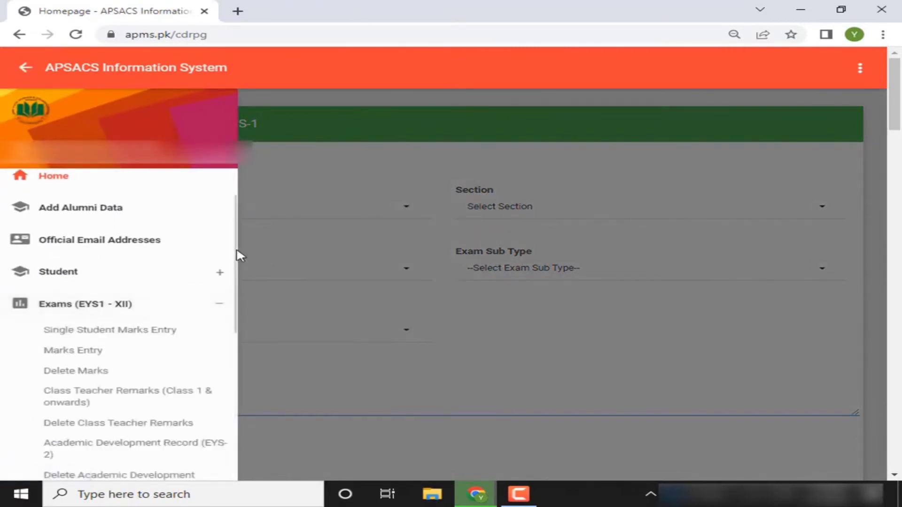
scroll(227, 278, down, 4)
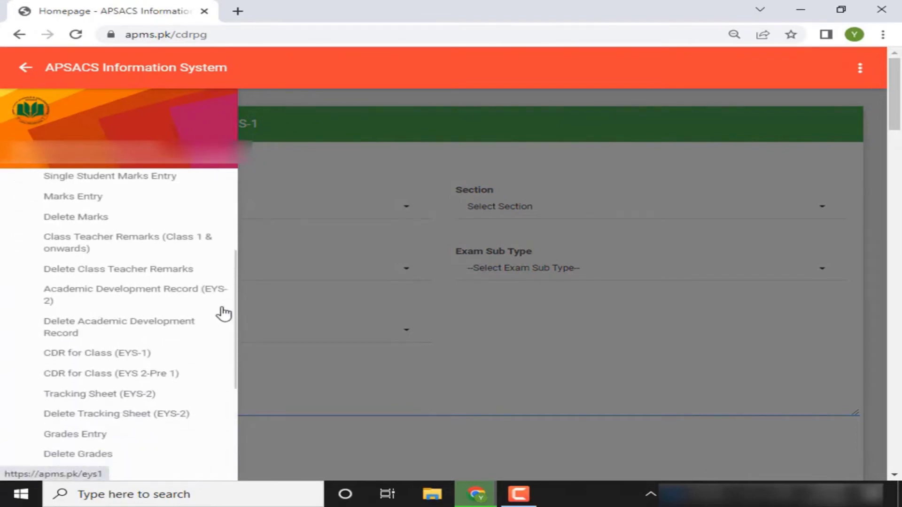
scroll(222, 322, down, 1)
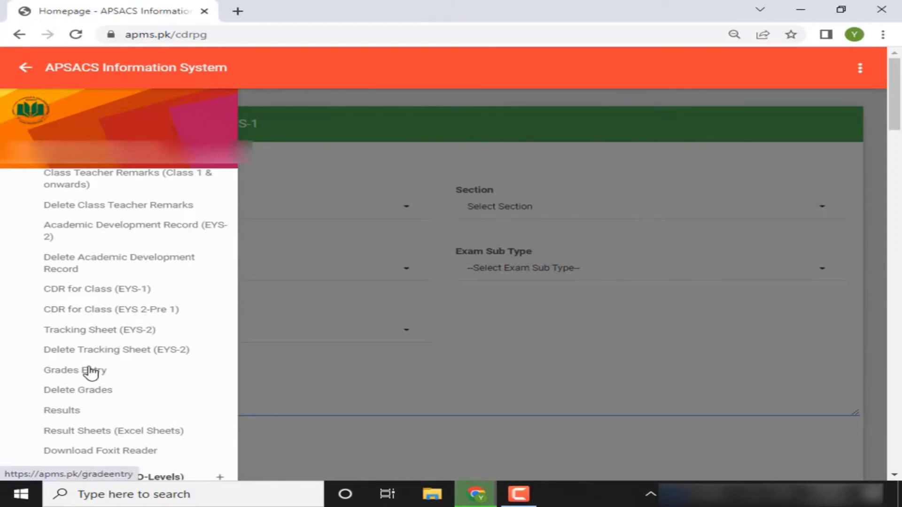
Open Multiple Student Grades Entry and choose class VIII, section A(B), subject Speaking
click(90, 371)
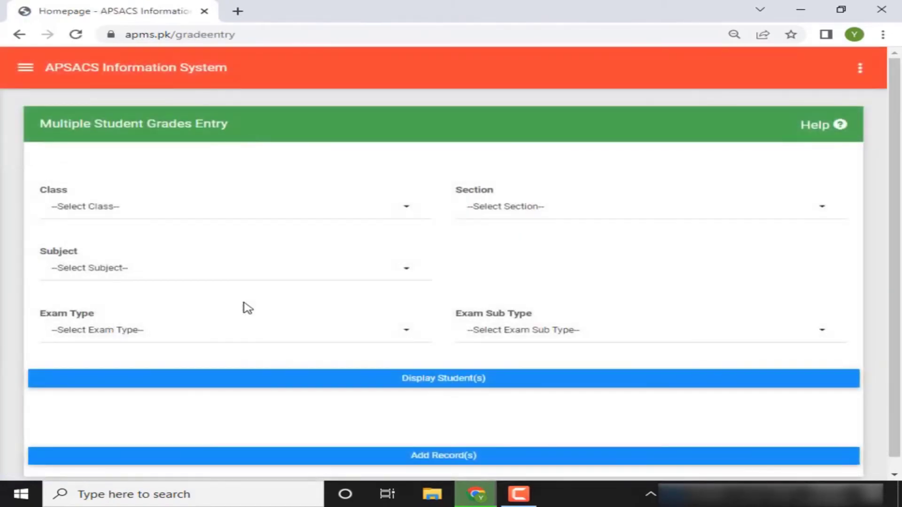
click(308, 212)
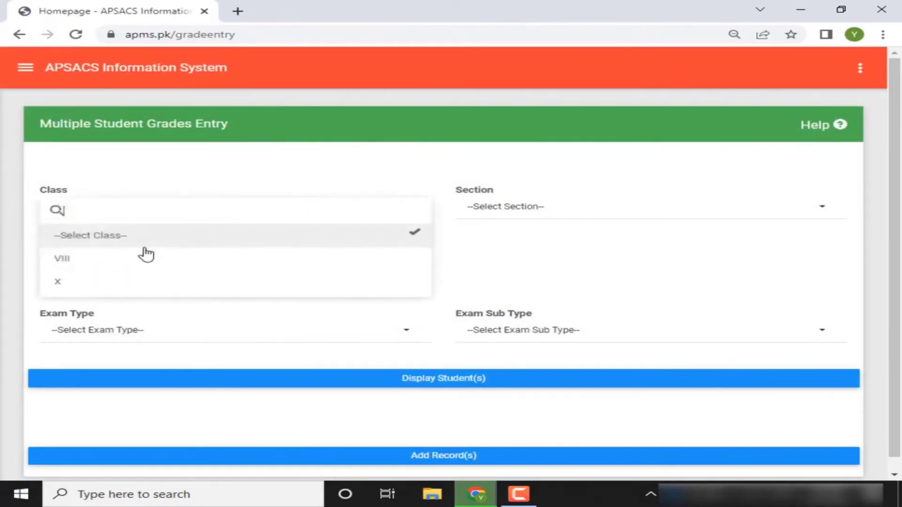
click(128, 261)
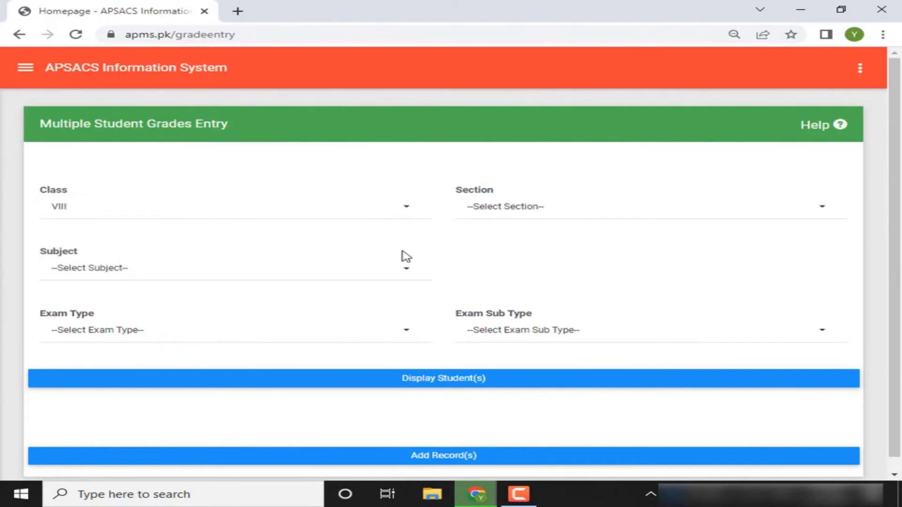
click(512, 215)
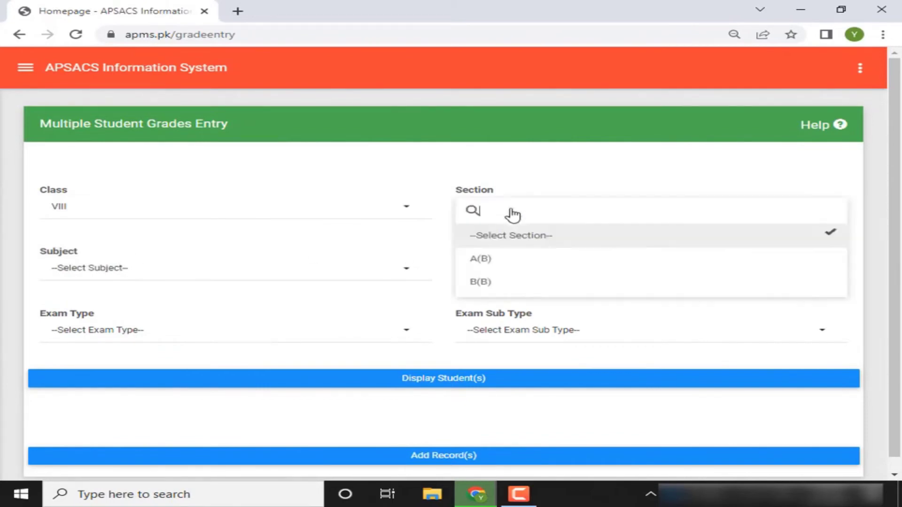
click(478, 263)
click(398, 268)
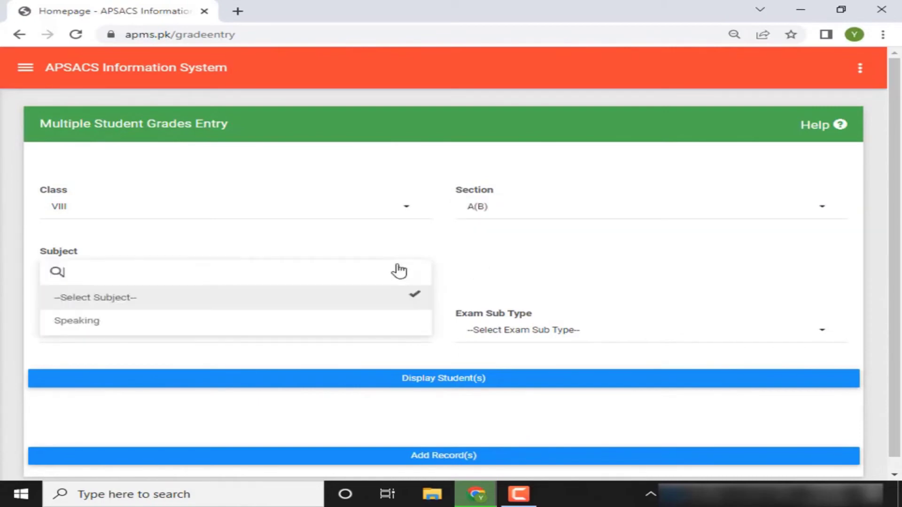
click(181, 323)
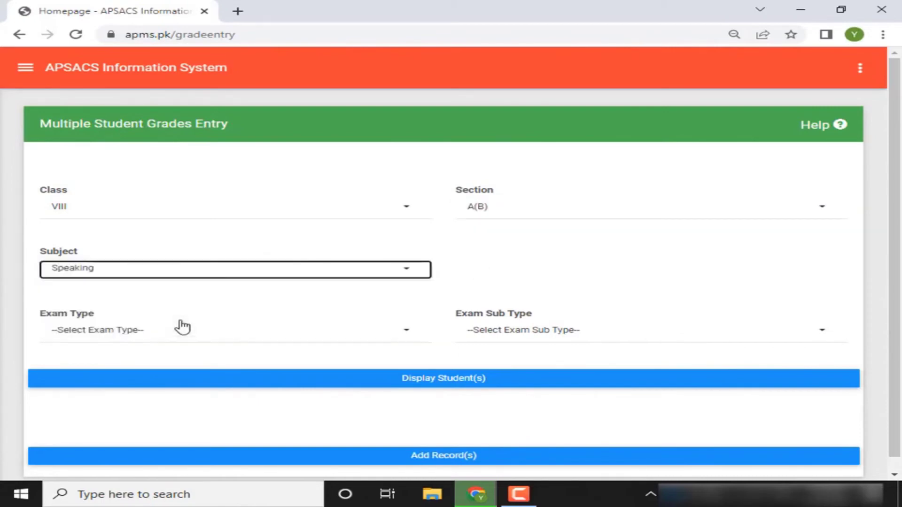
Set exam type Exam, sub type First Term, and load the students
click(202, 337)
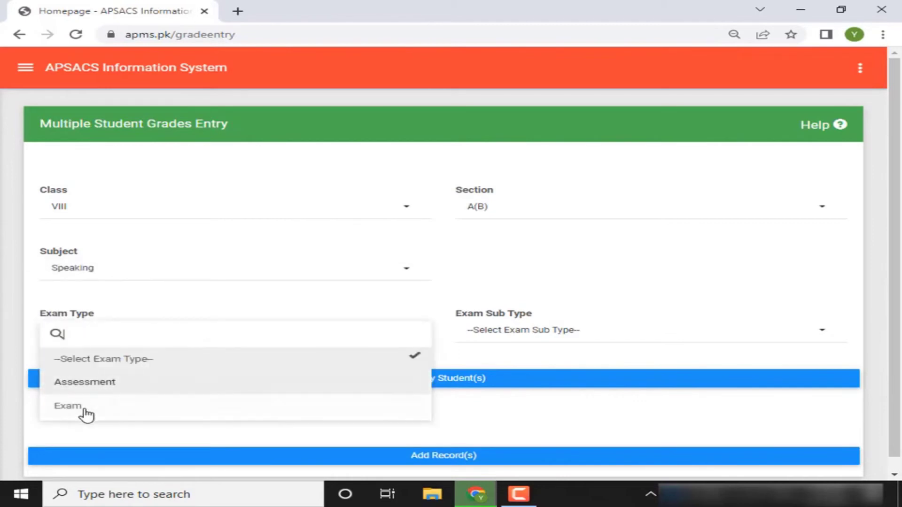
click(85, 411)
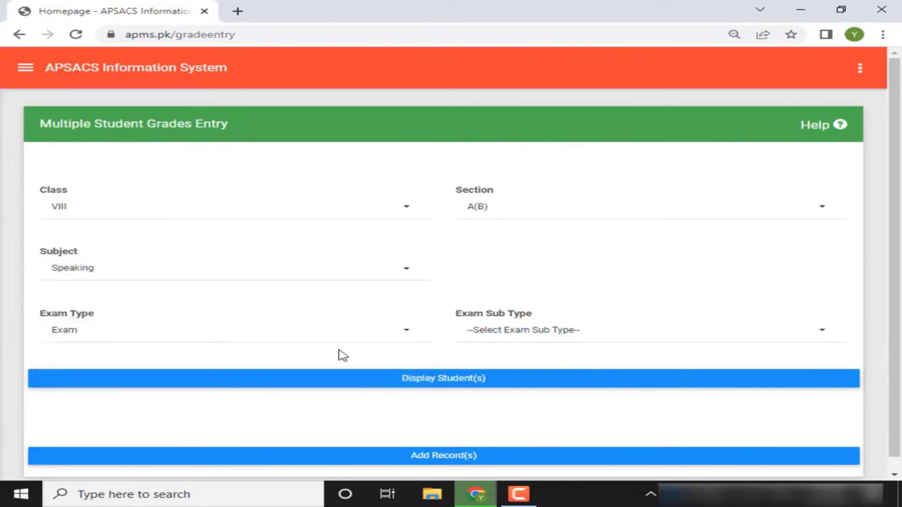
click(524, 332)
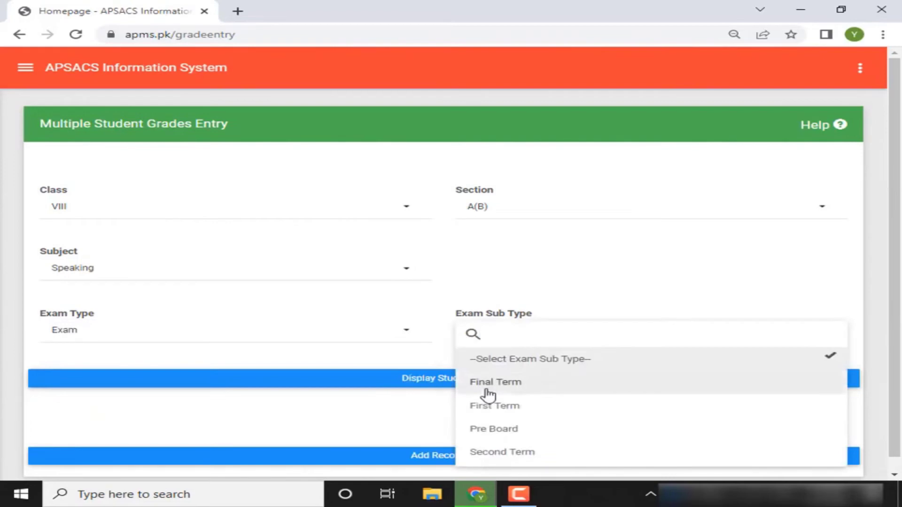
click(488, 407)
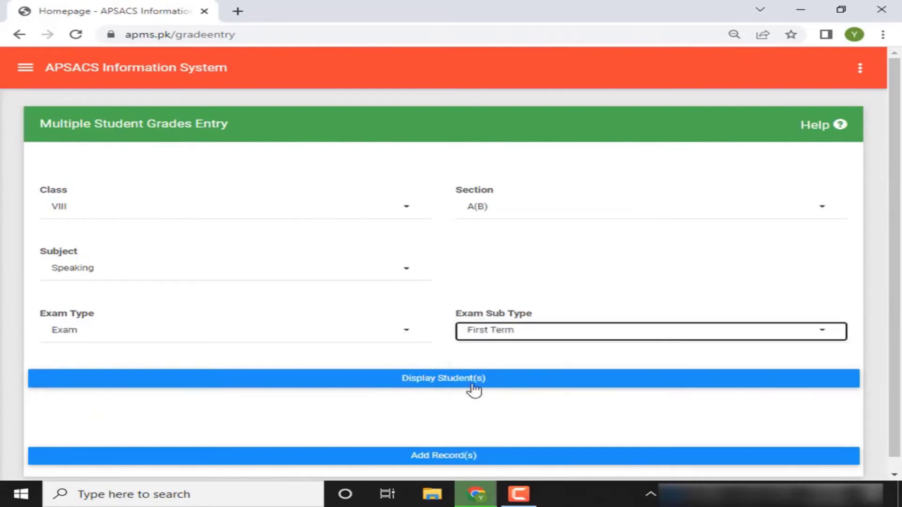
click(472, 384)
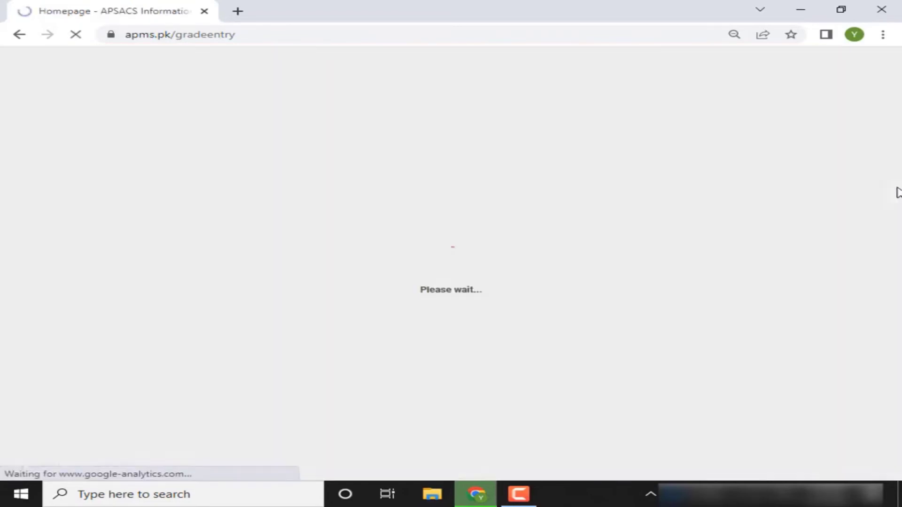
Scroll through the class VIII A(B) rows with empty grade boxes, then back to the filters
scroll(897, 193, down, 8)
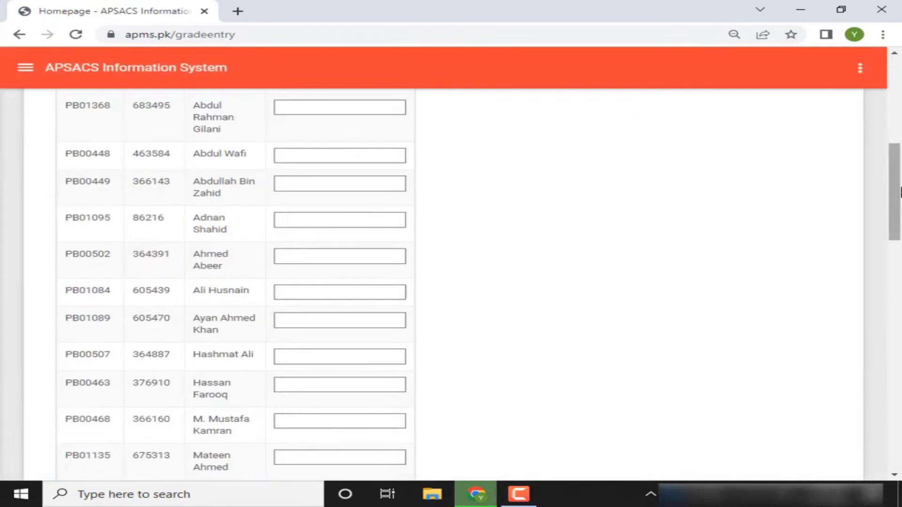
drag(900, 193, 900, 146)
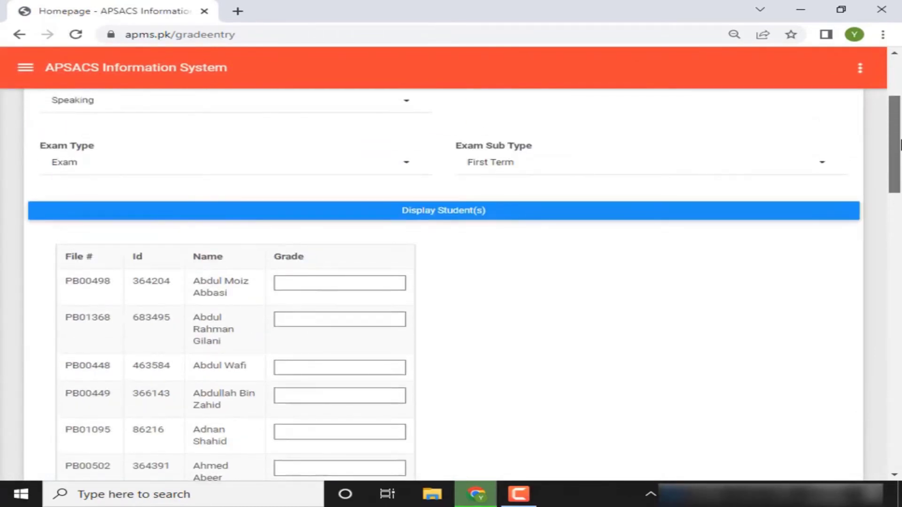
drag(900, 146, 901, 126)
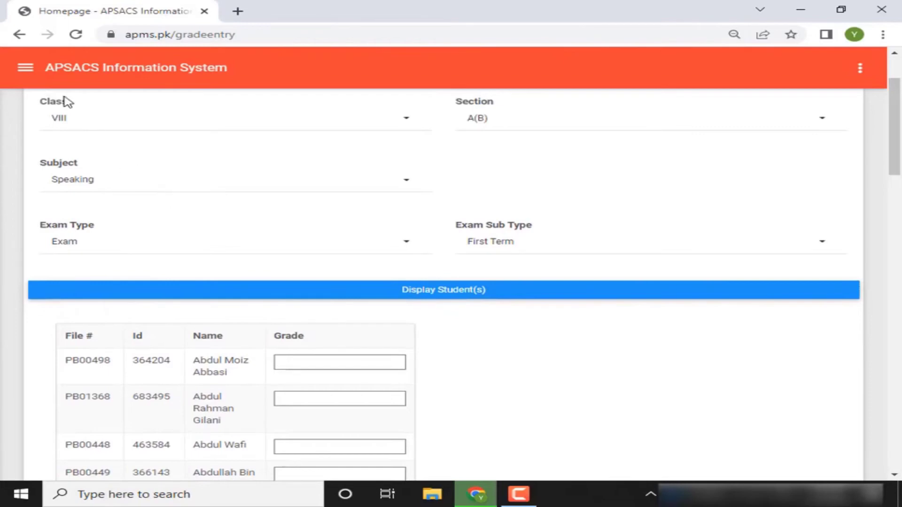
Open the side menu, expand Exams (EYS1 - XII), and scroll down to Results
click(33, 74)
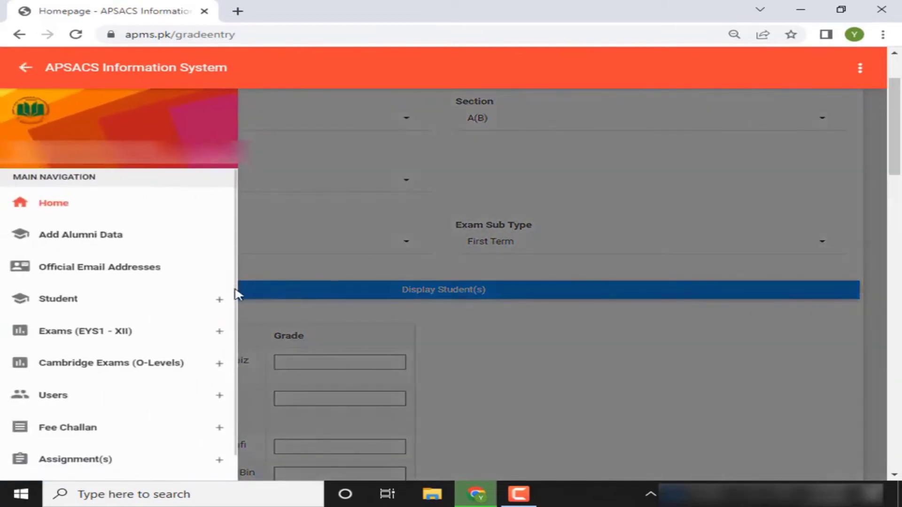
scroll(234, 297, down, 1)
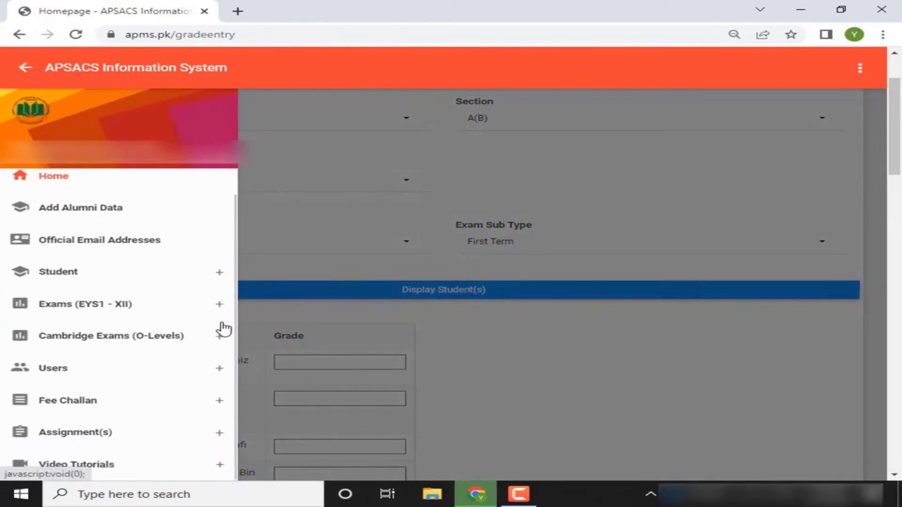
click(219, 306)
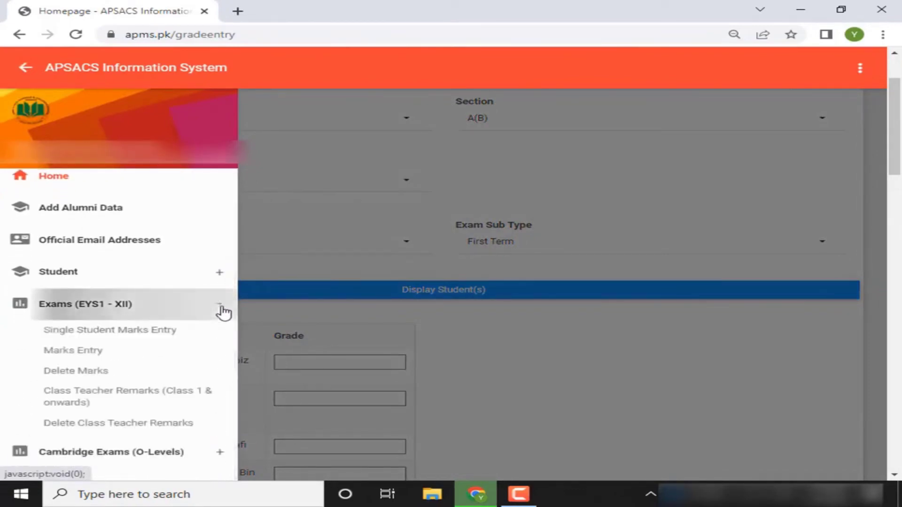
scroll(227, 302, down, 5)
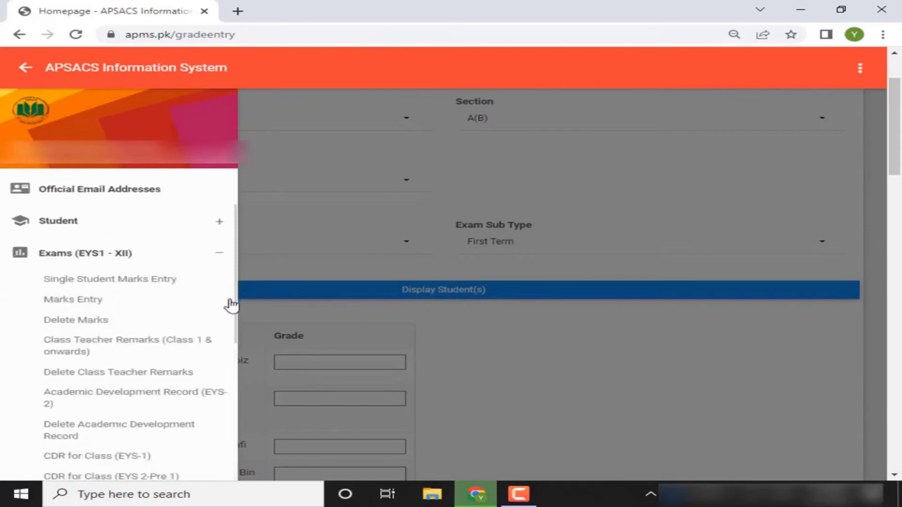
scroll(220, 359, down, 2)
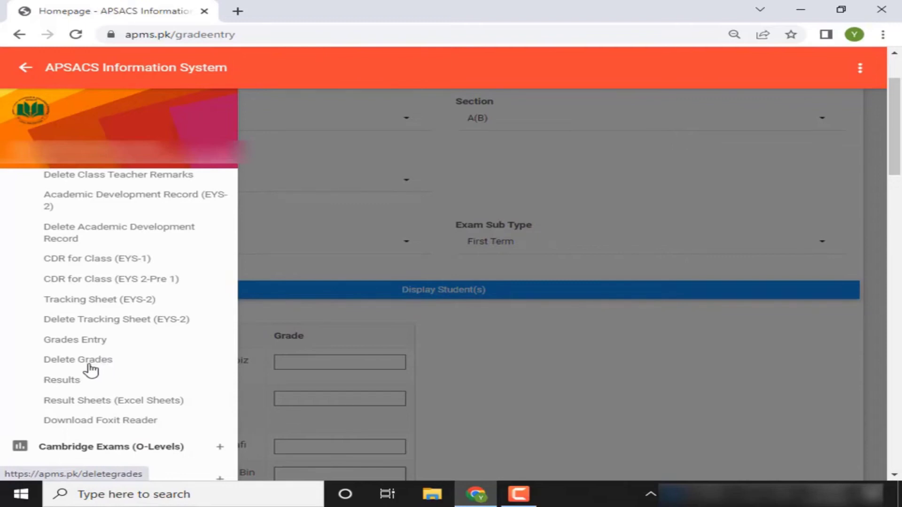
Download the class X, section C(B) Assessment 2 result as X-C(B) (6).pdf
click(71, 381)
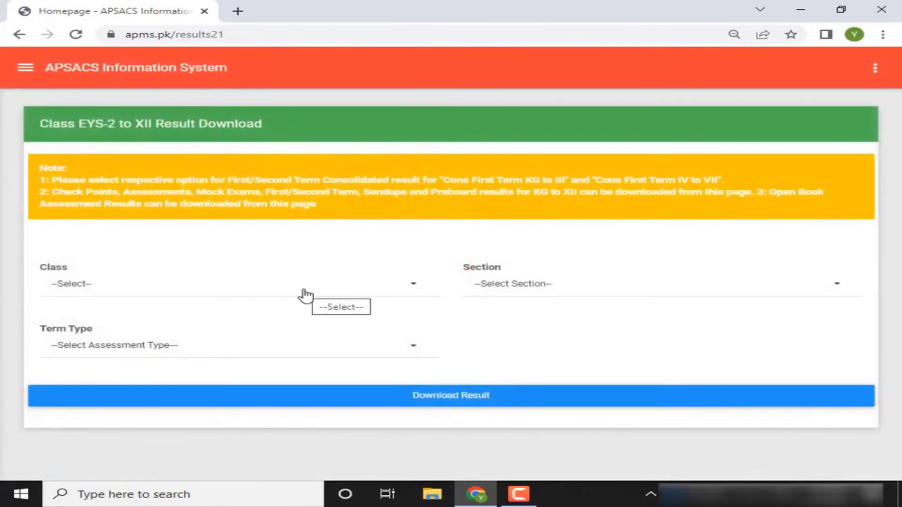
click(304, 295)
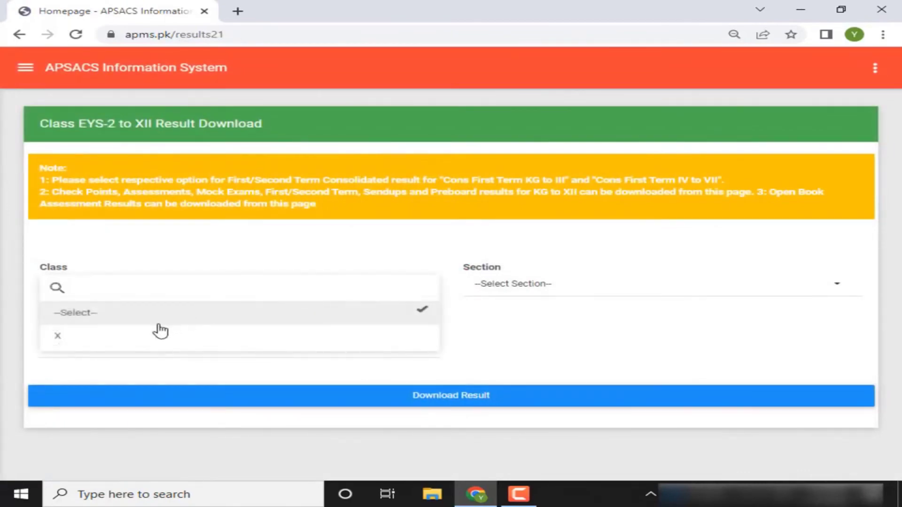
click(131, 342)
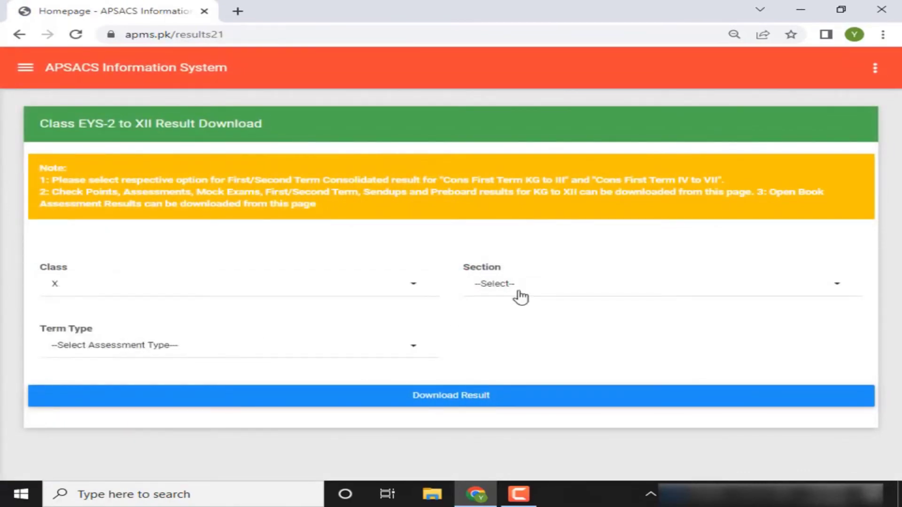
click(520, 297)
click(489, 336)
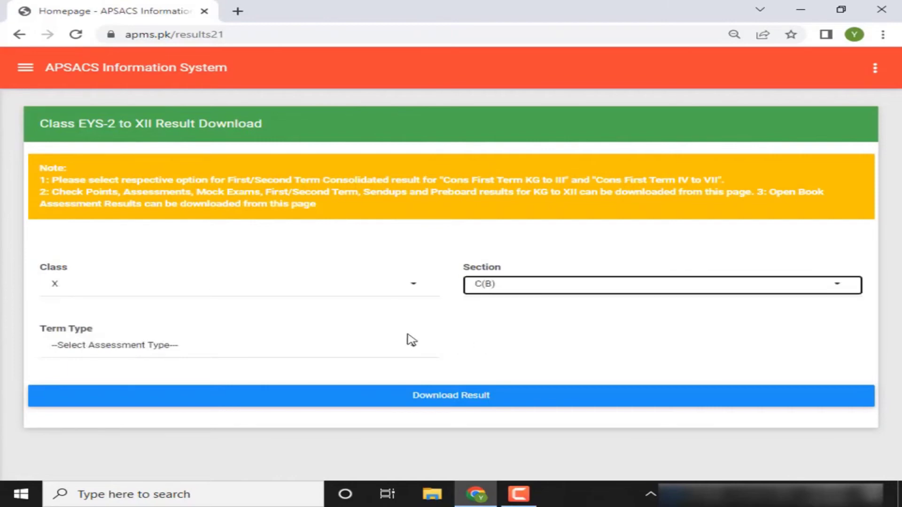
click(396, 346)
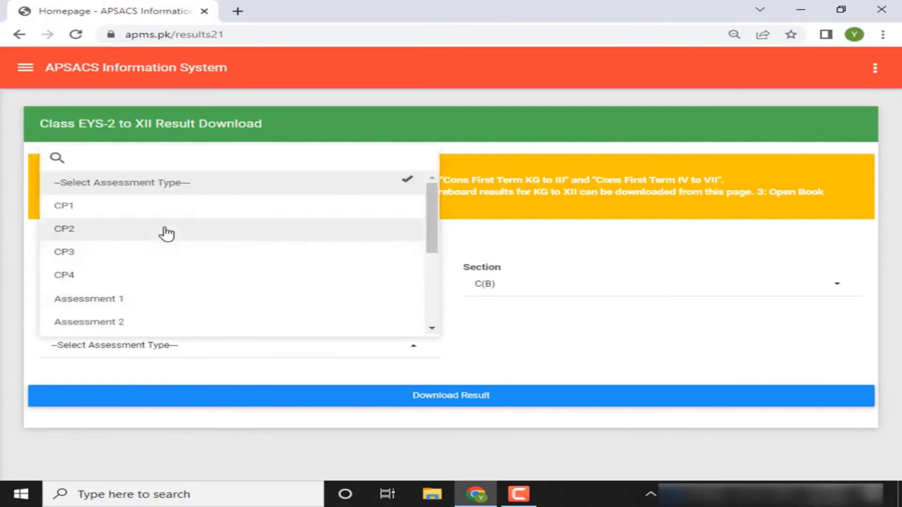
click(118, 328)
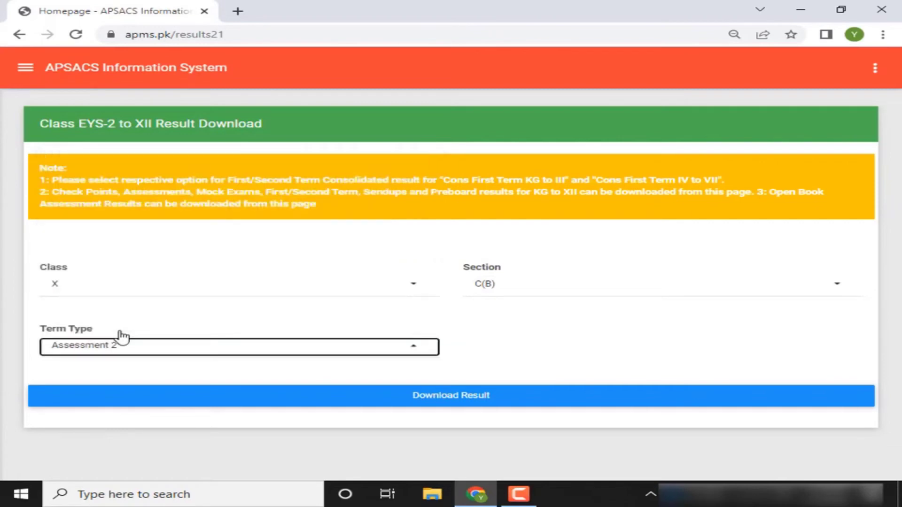
click(299, 406)
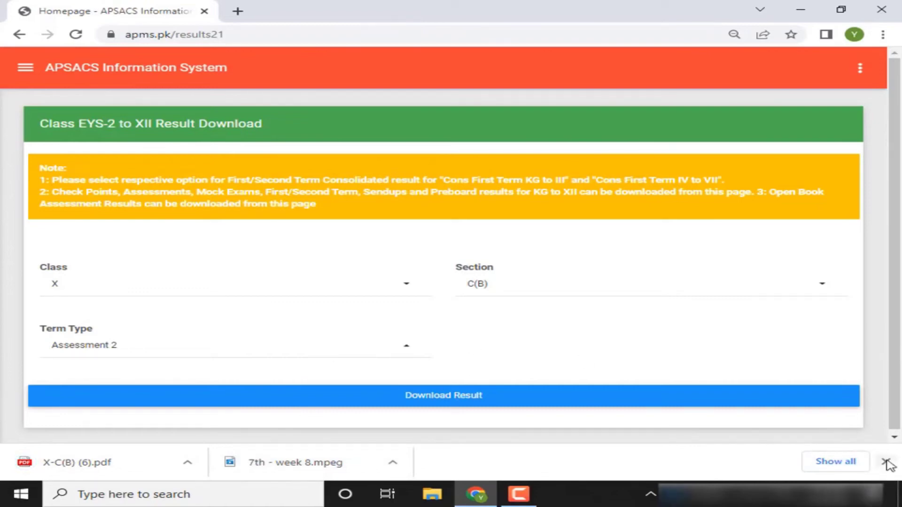
click(886, 463)
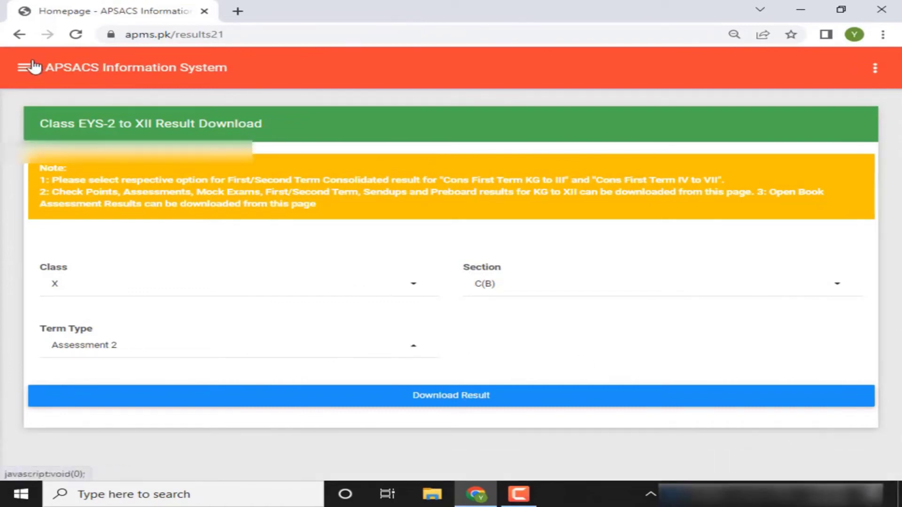
Open the side menu with Exams (EYS1 - XII) expanded and scrolled to Result Sheets
click(34, 67)
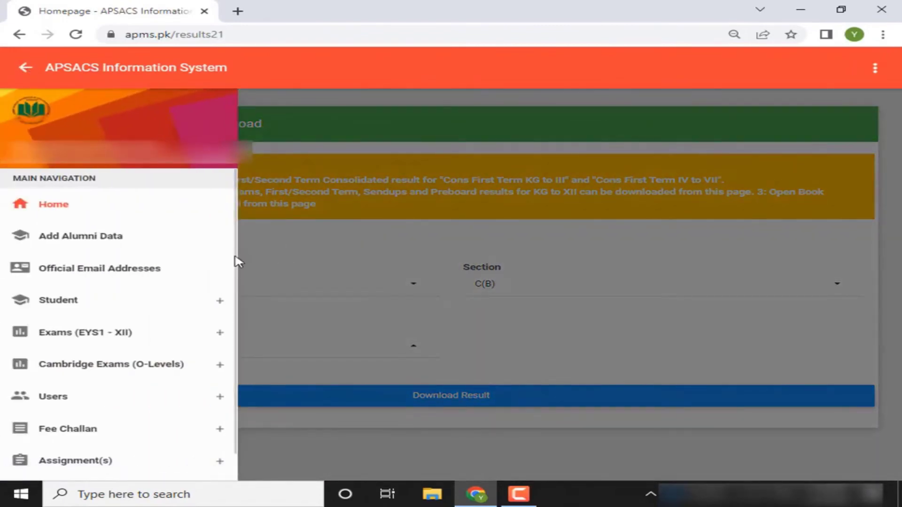
scroll(232, 282, down, 1)
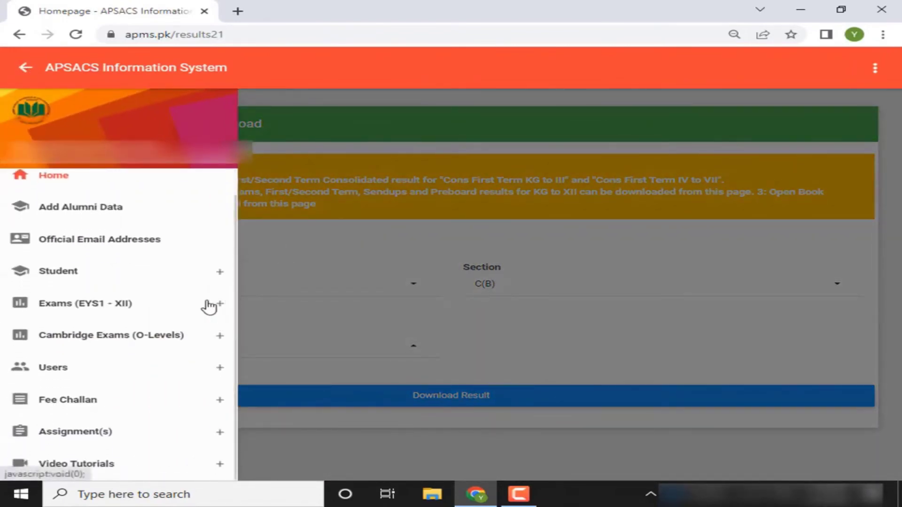
click(209, 307)
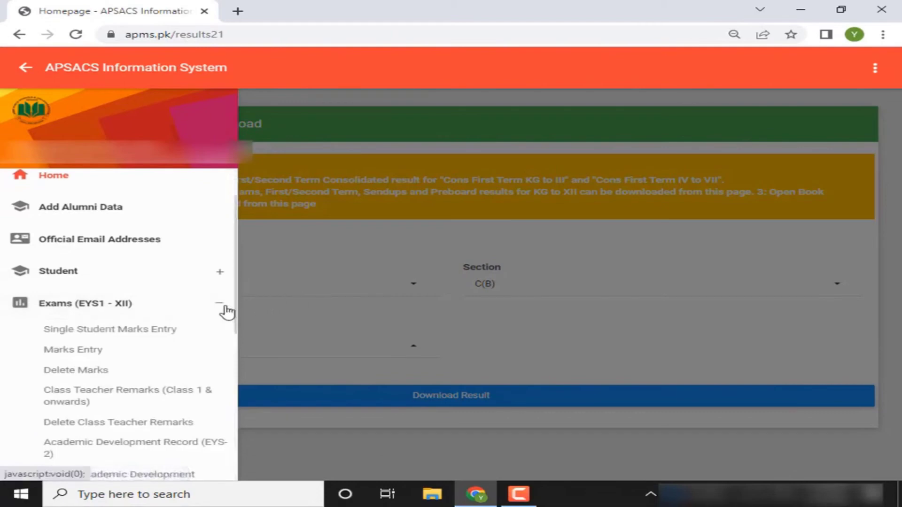
scroll(236, 324, down, 5)
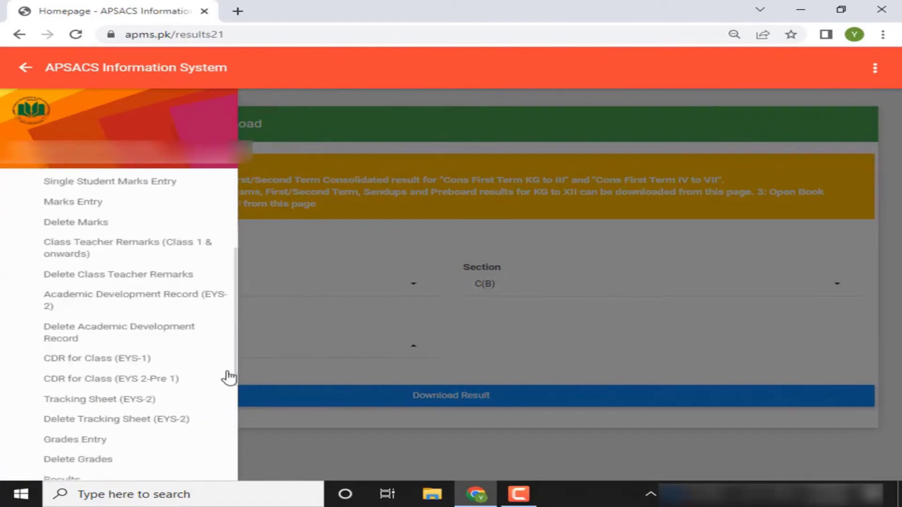
scroll(229, 377, down, 4)
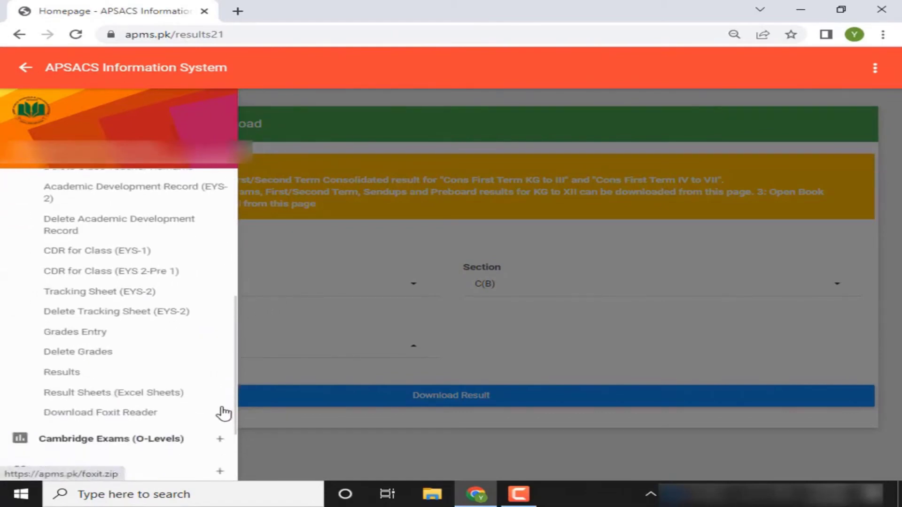
On the Result Sheets (Excel Sheets) page, choose session 2021-22, class X and section C(B)
click(186, 398)
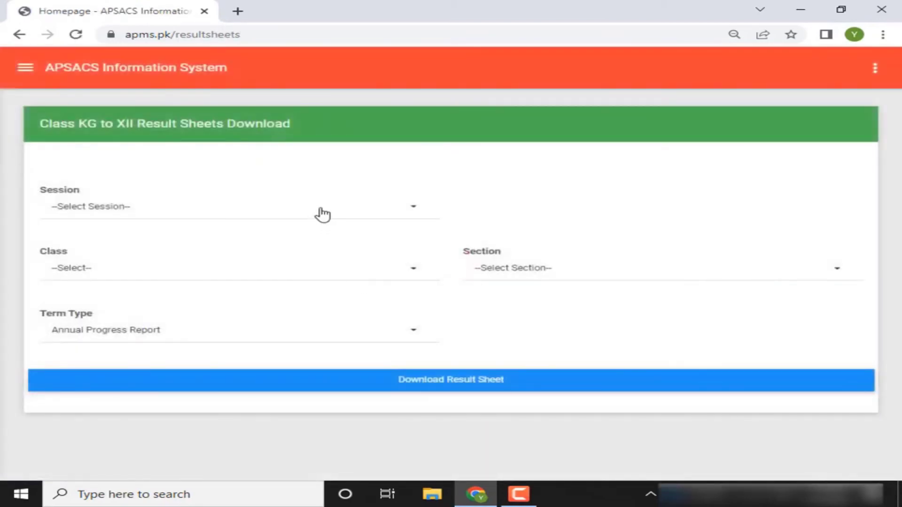
click(322, 215)
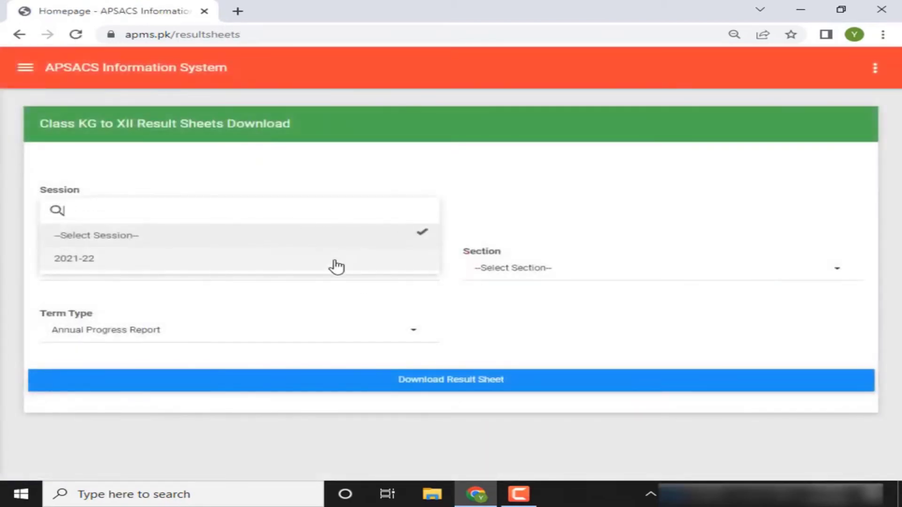
click(336, 264)
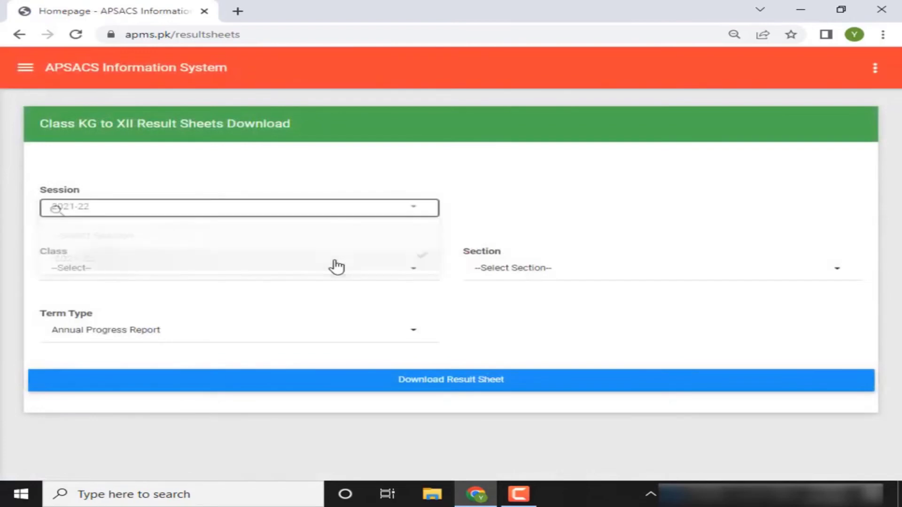
click(245, 277)
click(160, 324)
click(519, 267)
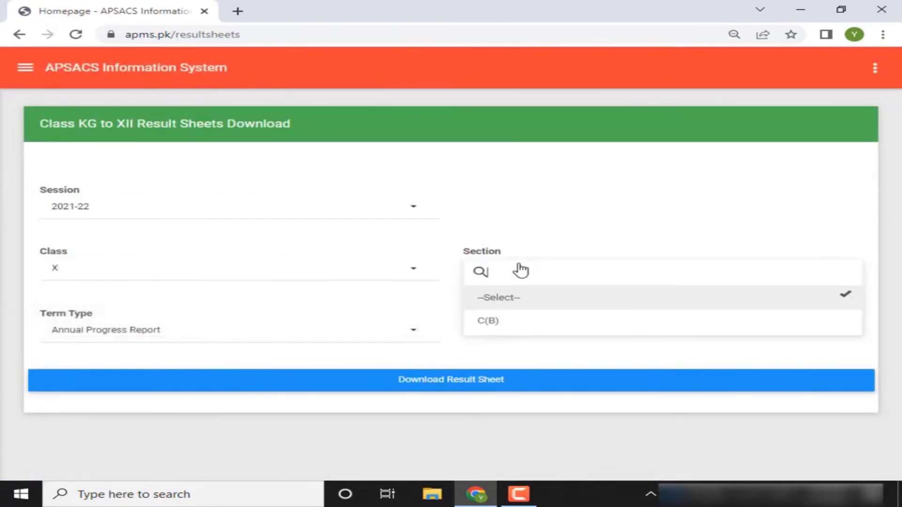
click(488, 323)
Set term type to Assessment 2, download the result sheet and dismiss the downloads bar
click(364, 336)
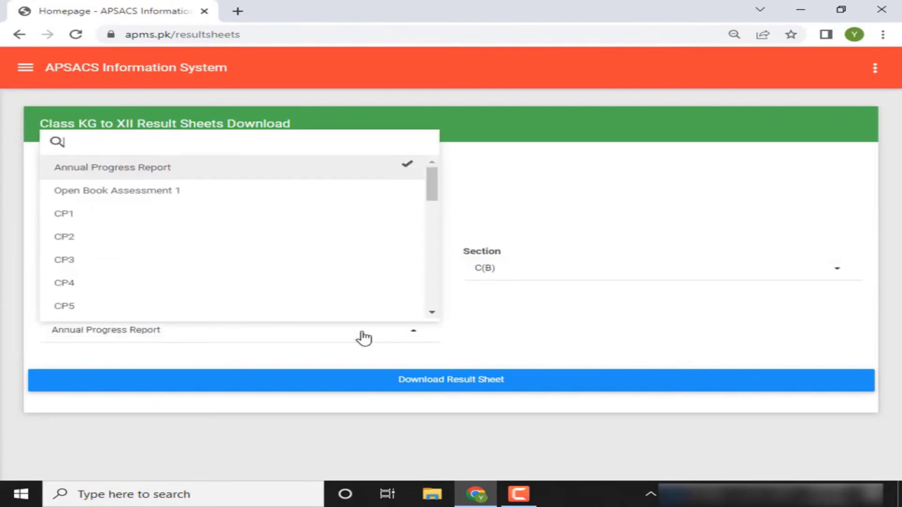
text(as)
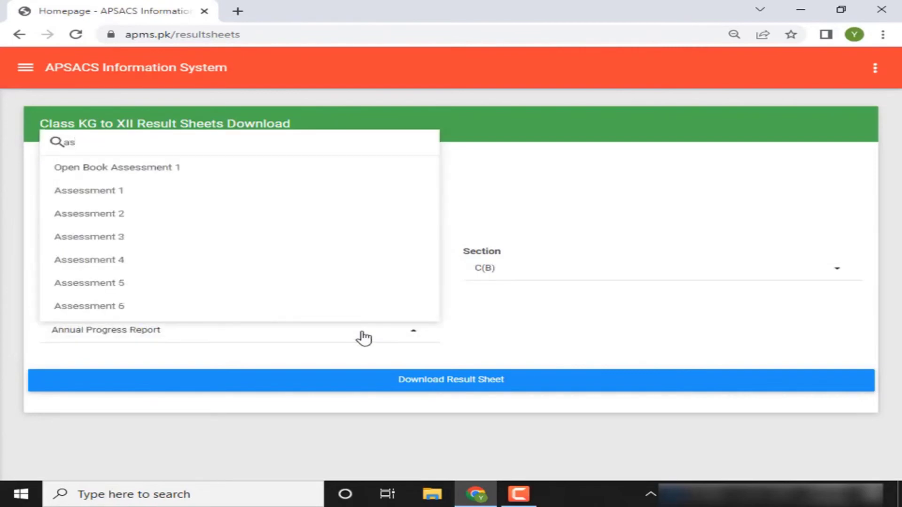
click(113, 217)
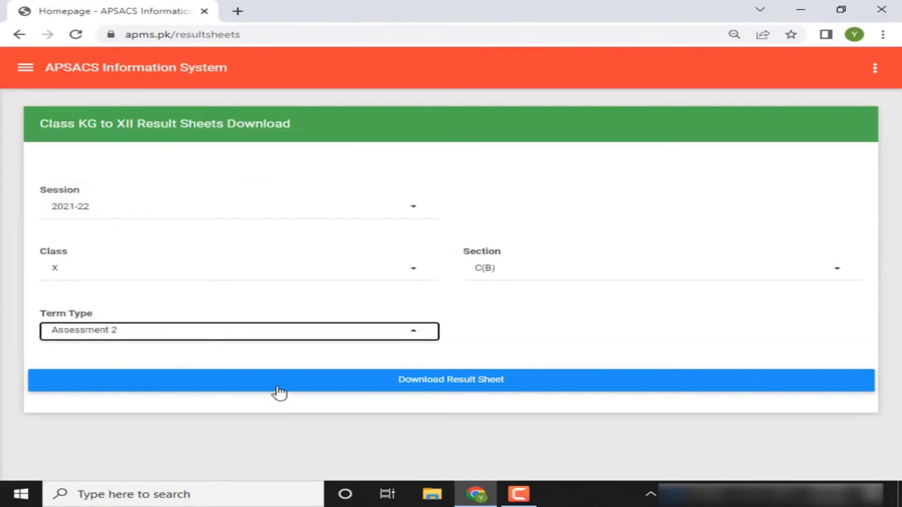
click(278, 388)
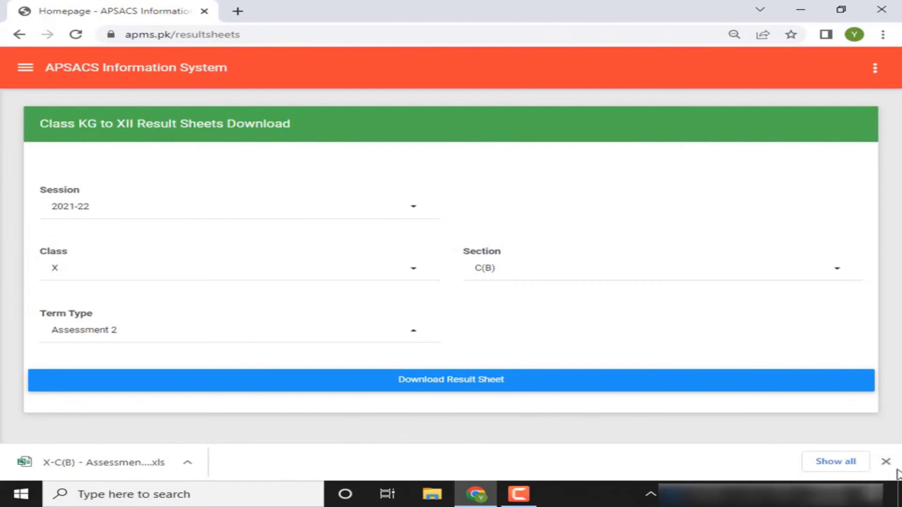
click(892, 463)
click(28, 70)
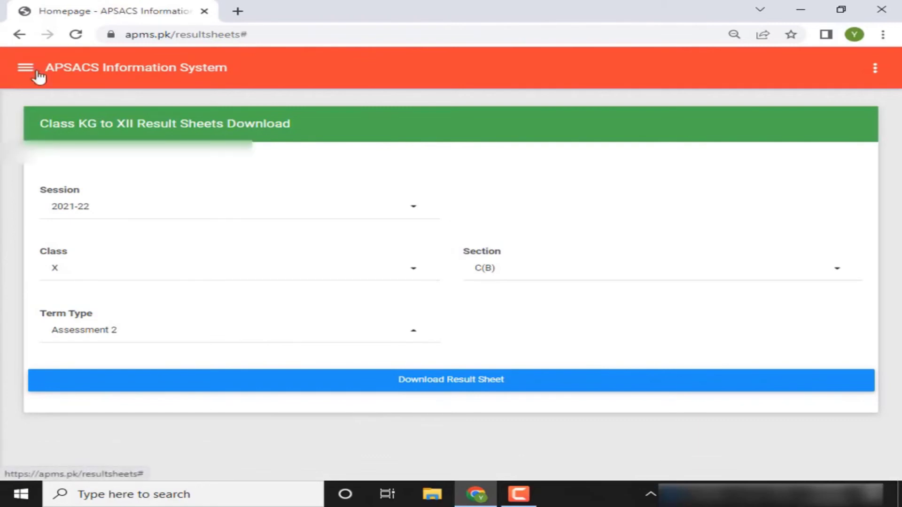
Open Change Password from the Users section of the navigation menu
click(27, 71)
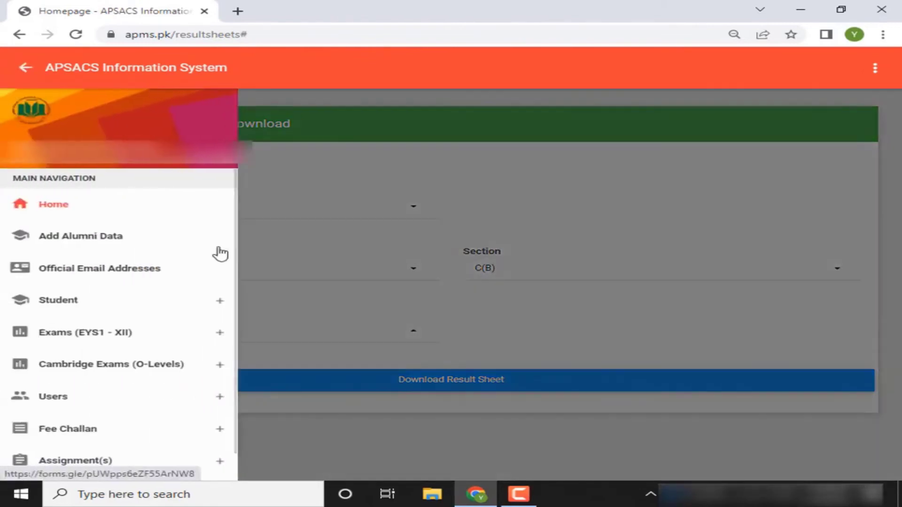
scroll(232, 282, down, 1)
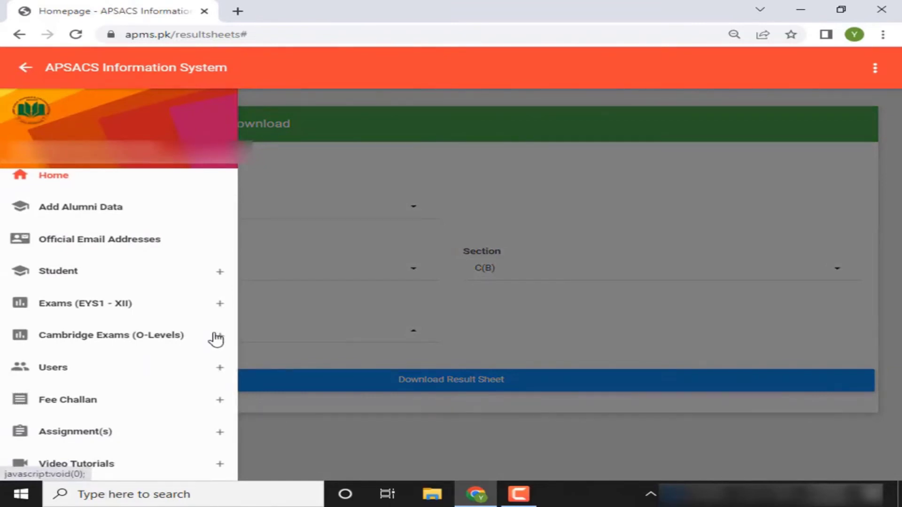
click(218, 339)
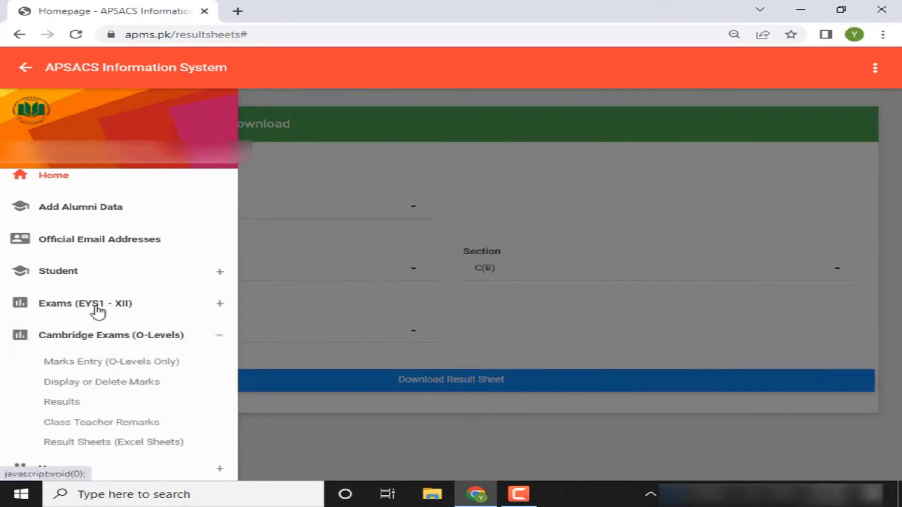
click(218, 337)
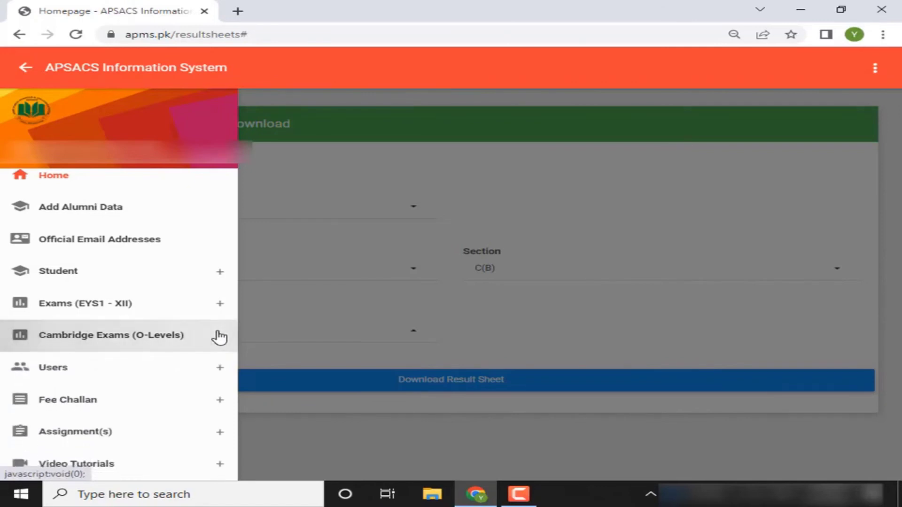
click(220, 367)
click(86, 397)
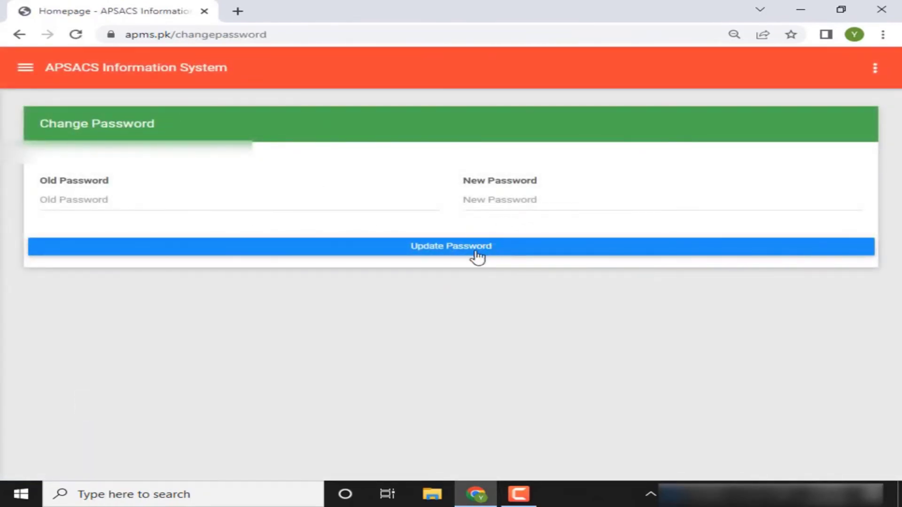
Open Submitted Assignment(s) from the Assignment(s) section of the navigation menu
click(24, 67)
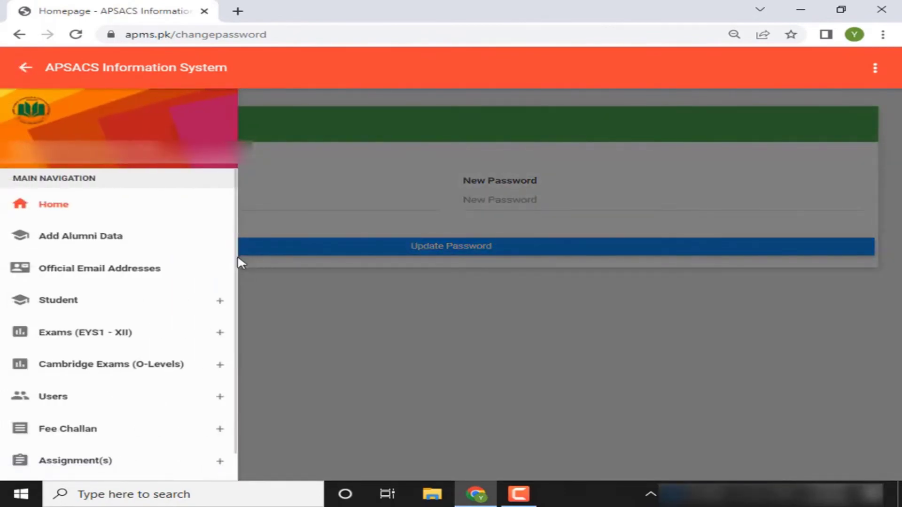
scroll(232, 298, down, 1)
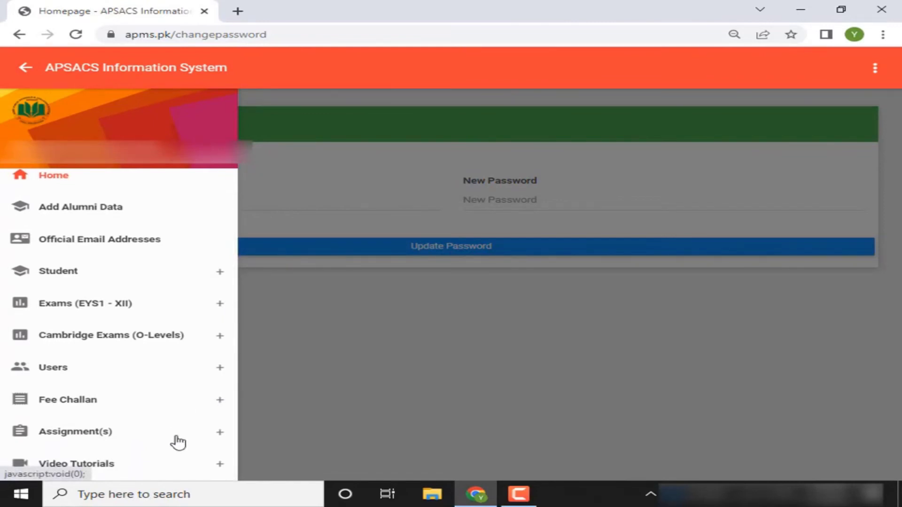
click(227, 440)
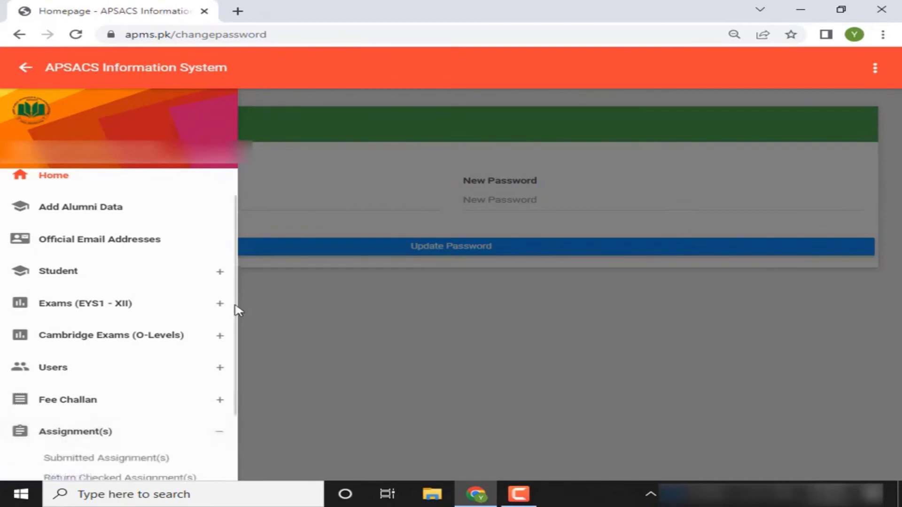
scroll(231, 348, down, 2)
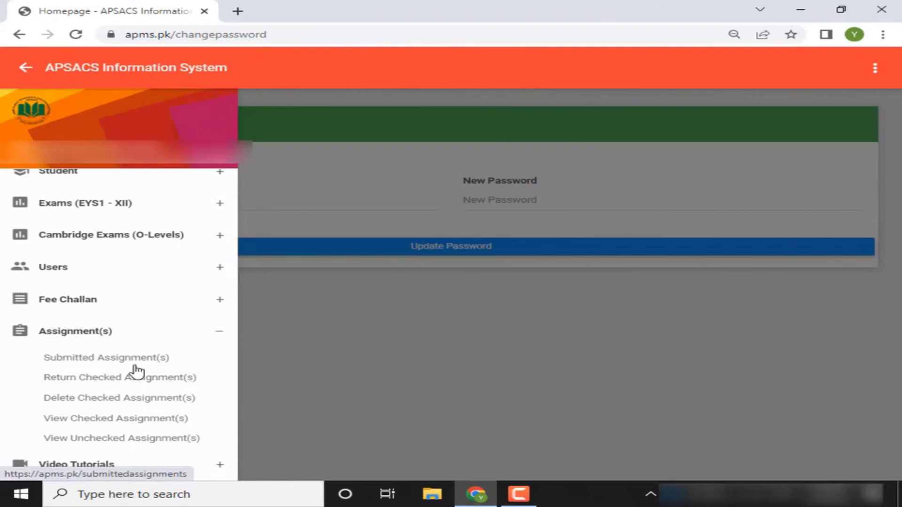
click(134, 364)
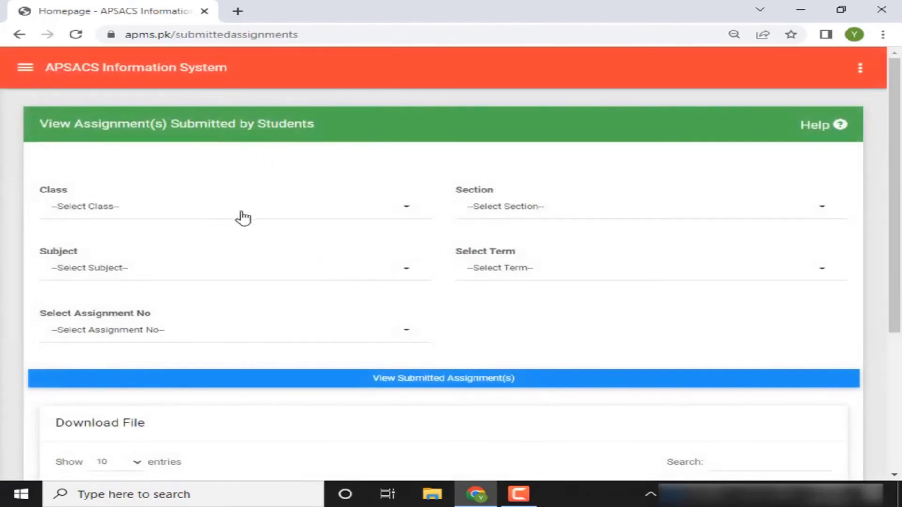
Look through the class list on the submitted assignments page without selecting a class
click(241, 216)
click(566, 225)
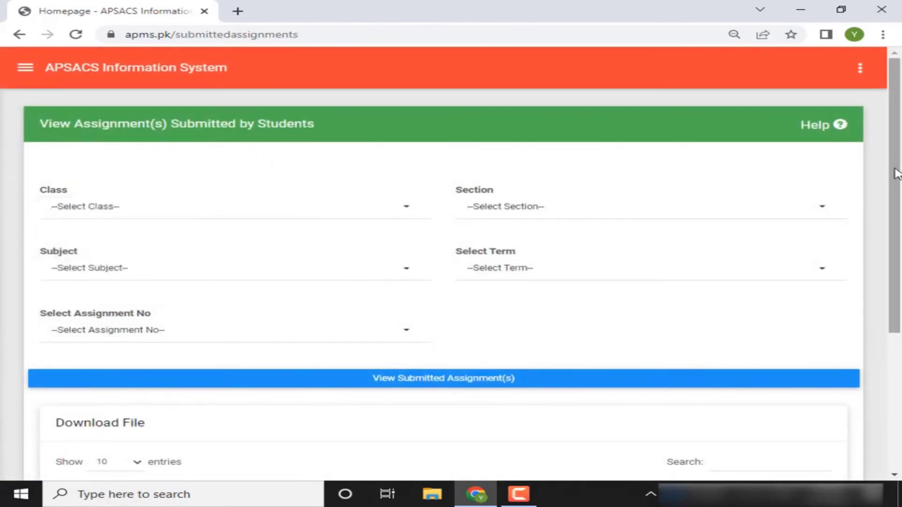
drag(895, 174, 866, 250)
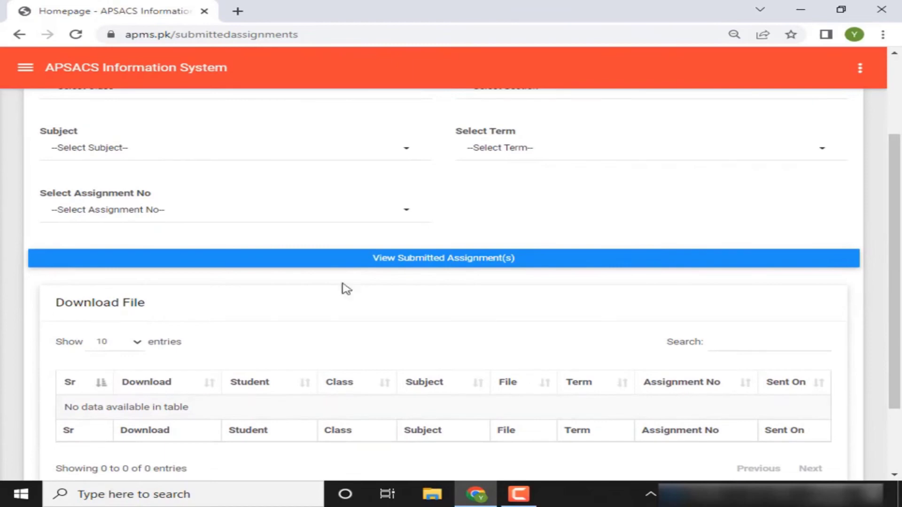
Open Return Checked Assignment(s) from the sidebar's Assignment(s) section
click(25, 68)
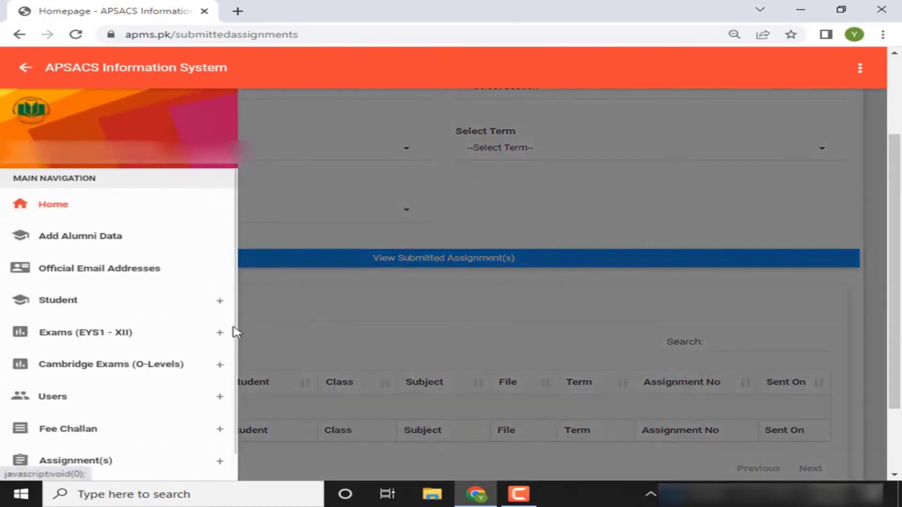
scroll(235, 333, down, 1)
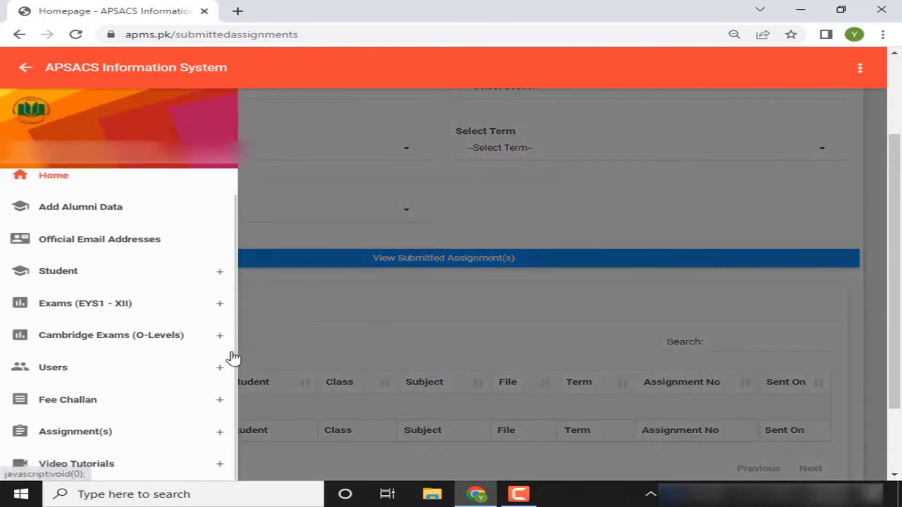
click(200, 435)
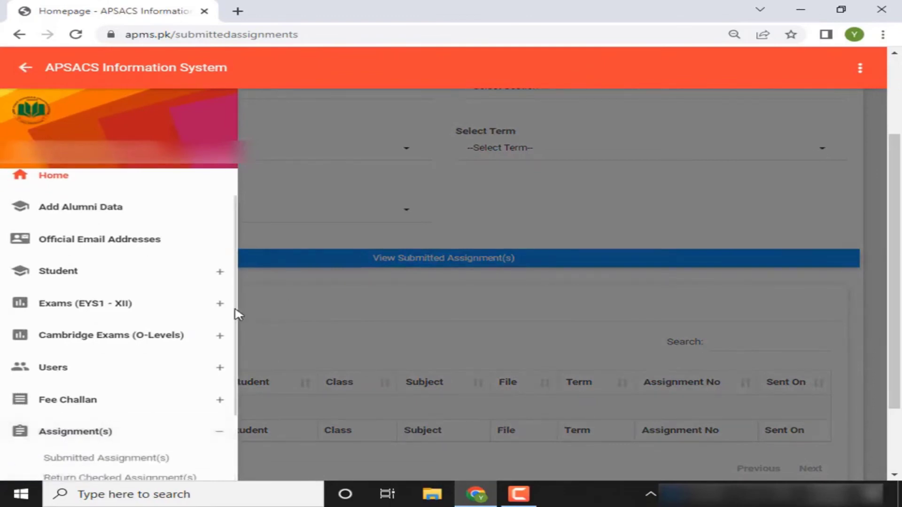
scroll(235, 315, down, 3)
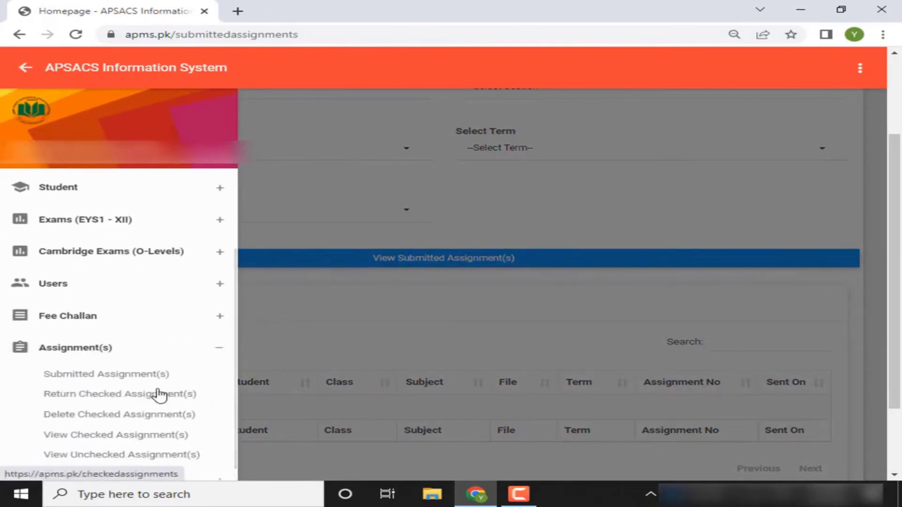
click(159, 395)
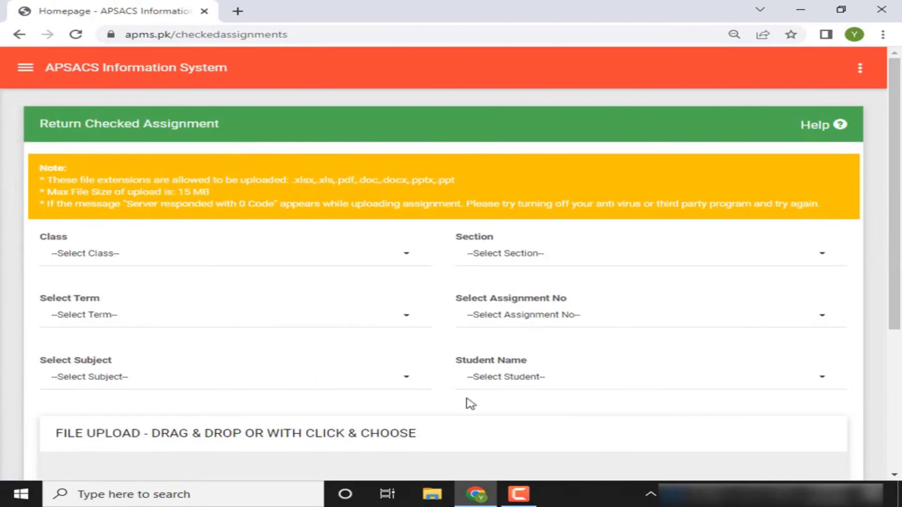
scroll(888, 273, down, 4)
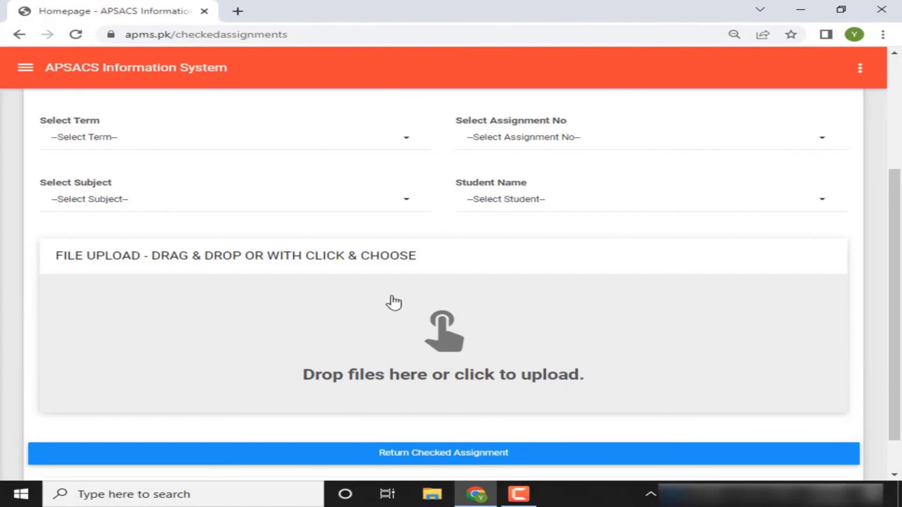
click(35, 68)
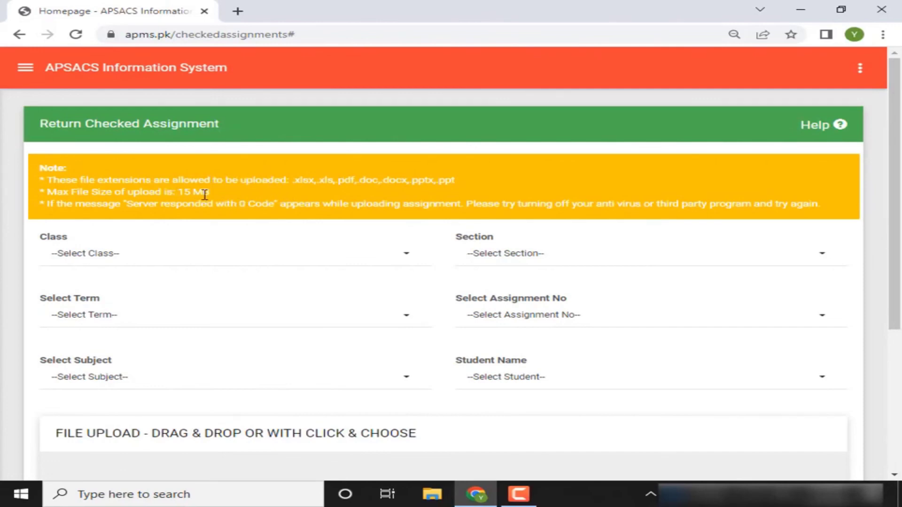
Expand the Video Tutorials section in the sidebar and open its Video Tutorials page
click(26, 67)
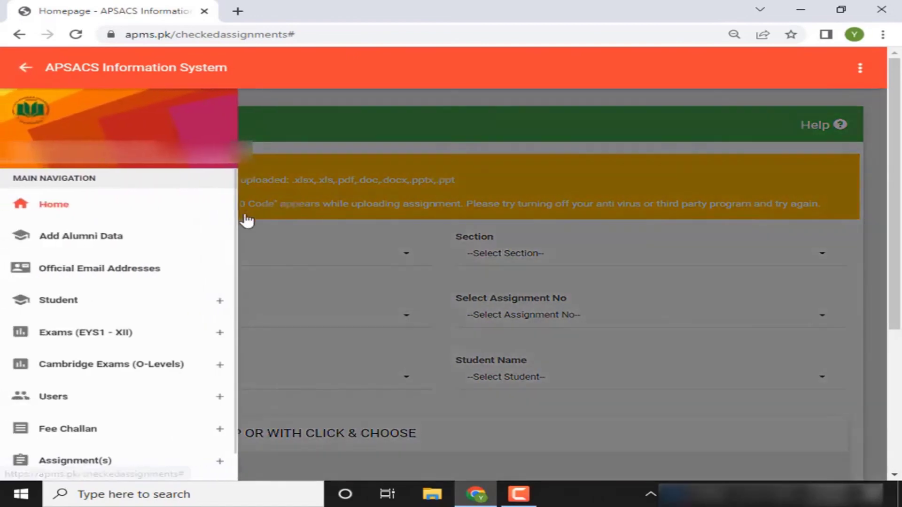
scroll(226, 312, down, 1)
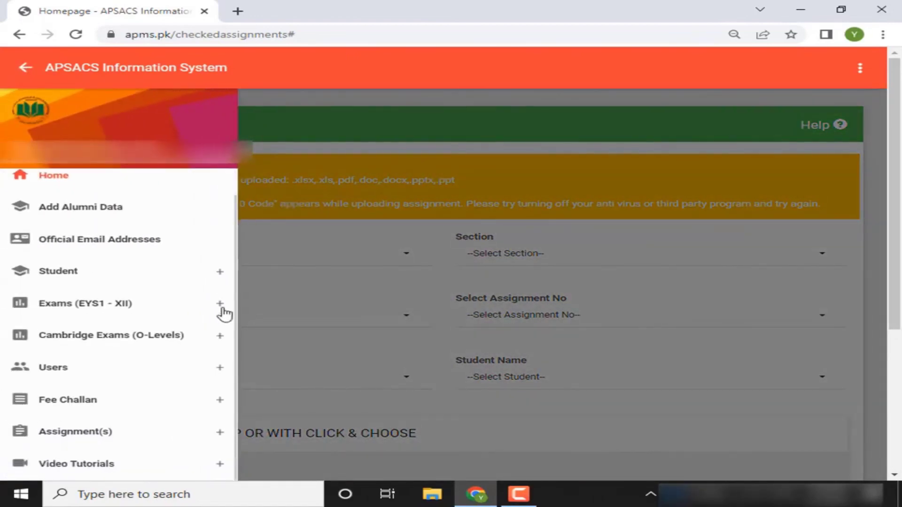
click(188, 442)
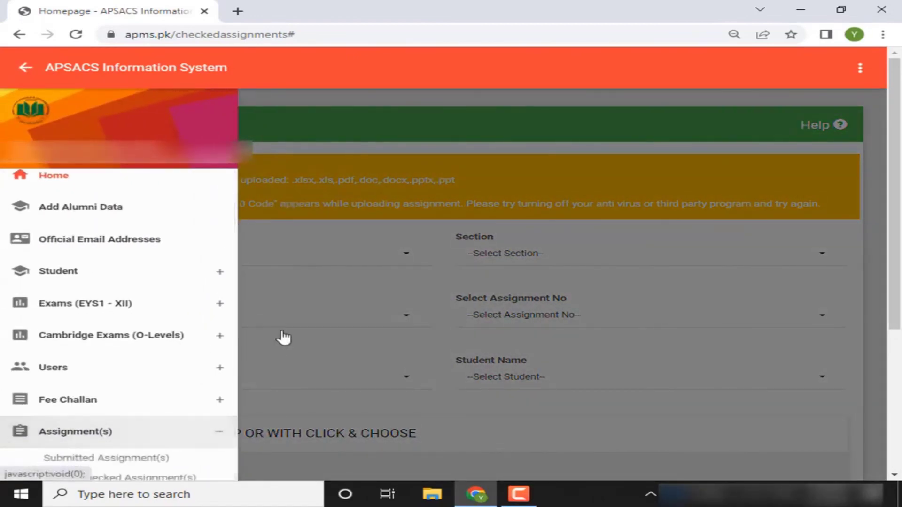
scroll(235, 367, down, 2)
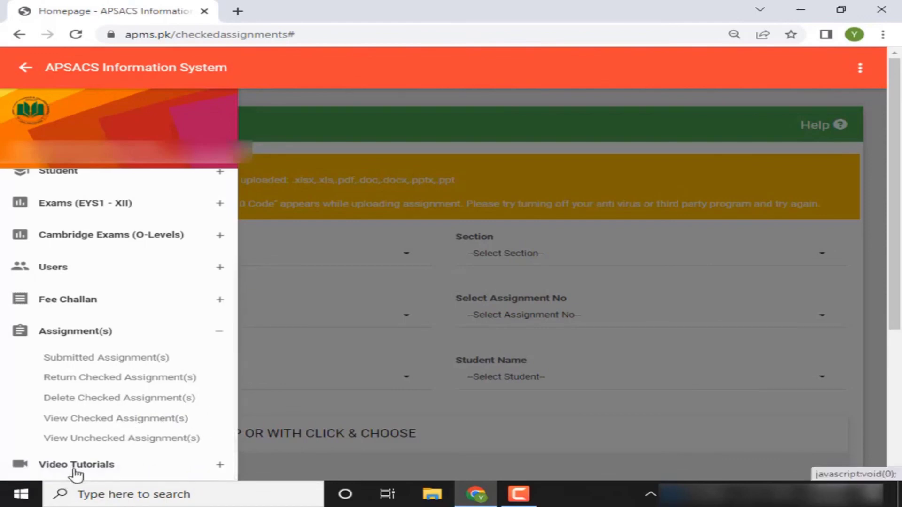
click(227, 469)
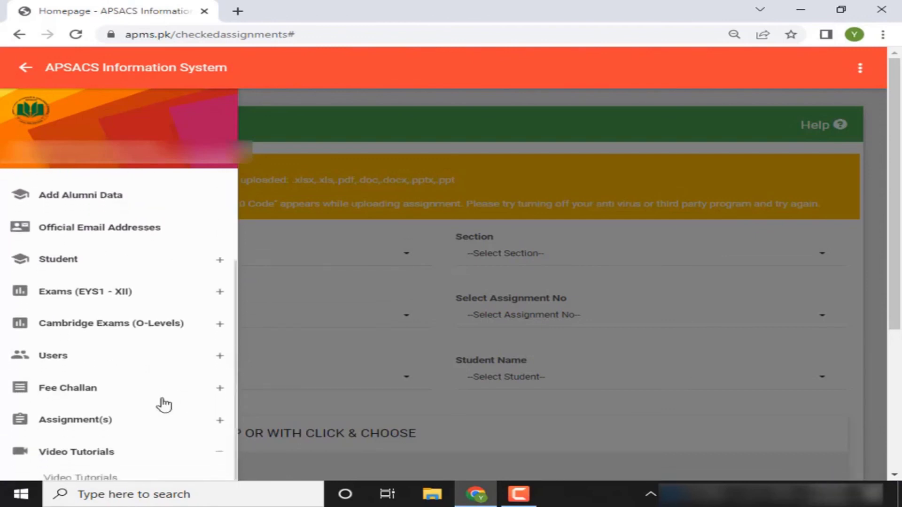
scroll(141, 423, up, 1)
scroll(111, 451, down, 2)
scroll(105, 451, up, 2)
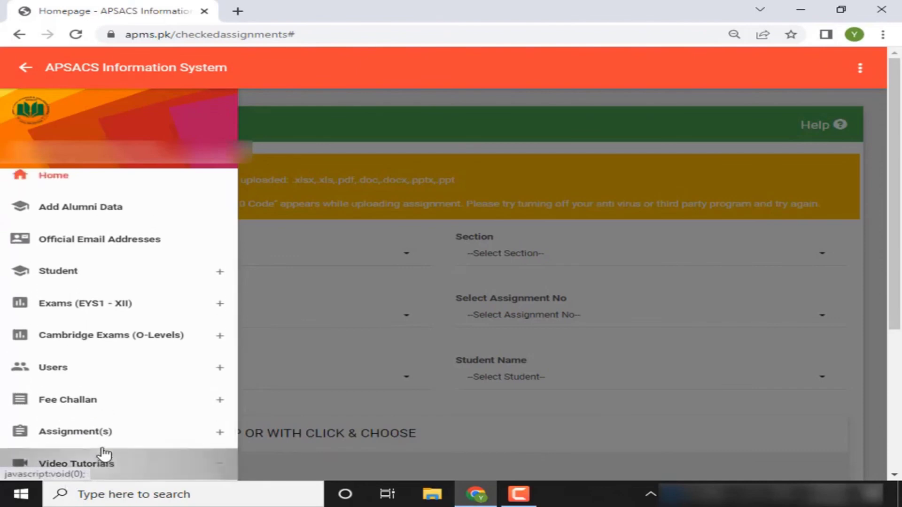
scroll(104, 454, down, 1)
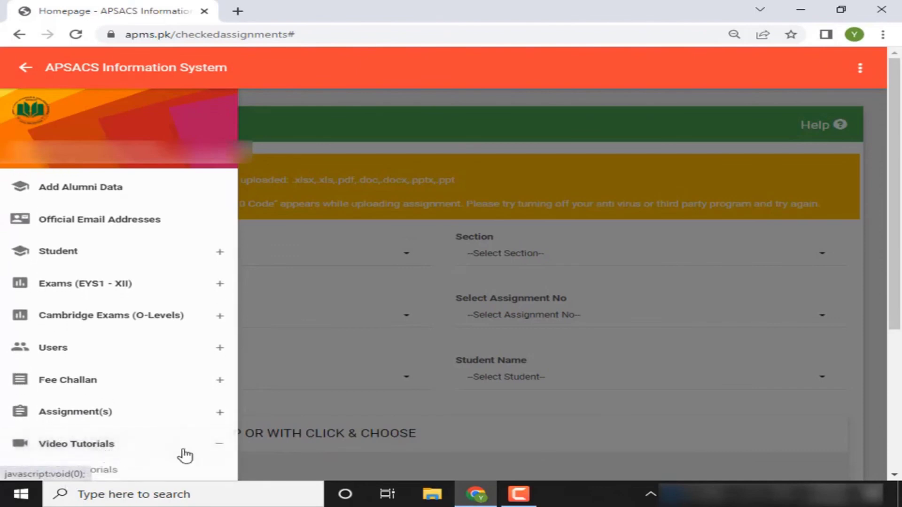
click(112, 468)
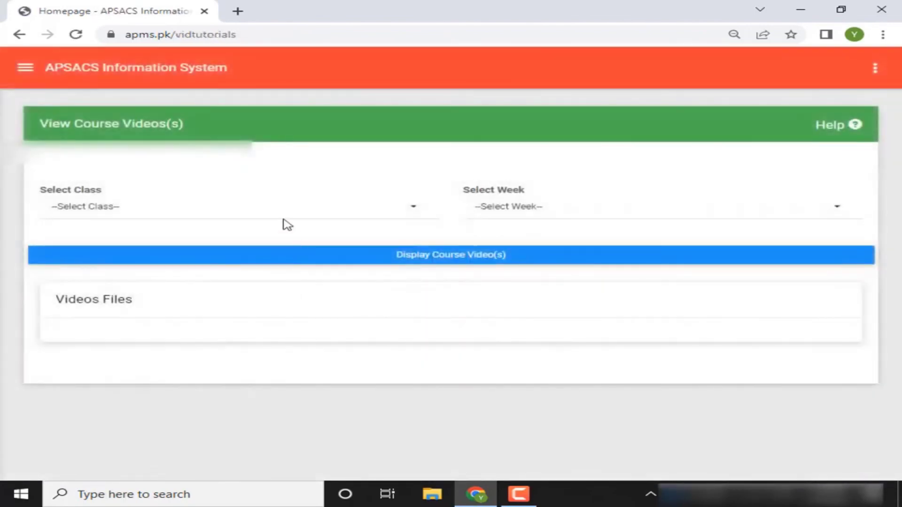
Display course videos for class X, OSP Round 2 - Week 1, and dismiss the not-uploaded message
click(264, 213)
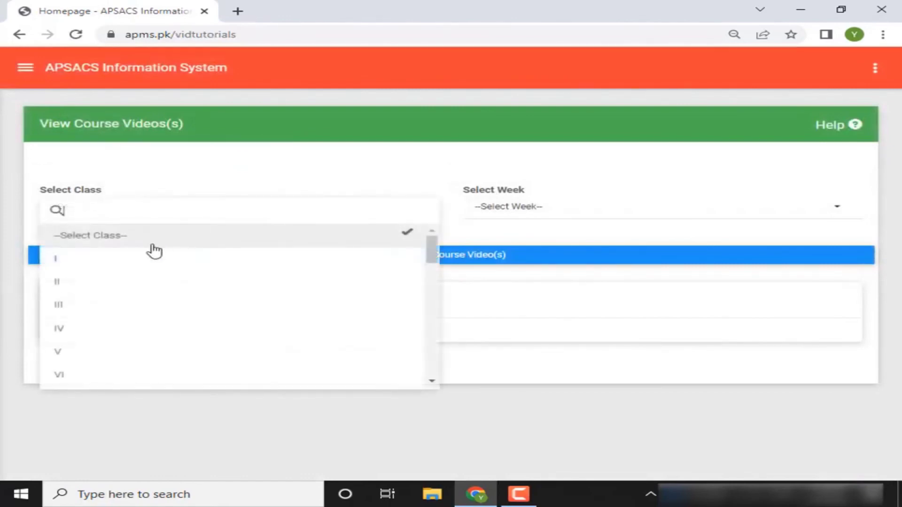
drag(430, 251, 423, 276)
click(173, 328)
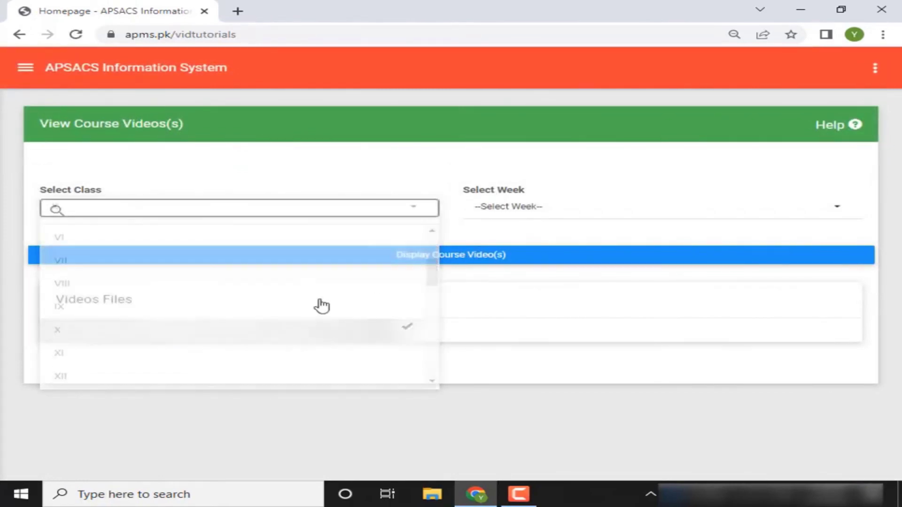
click(535, 206)
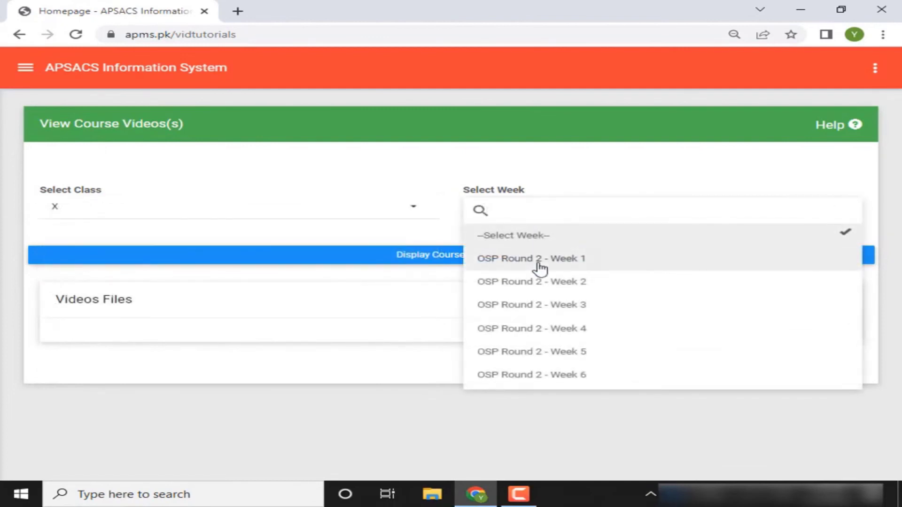
click(540, 268)
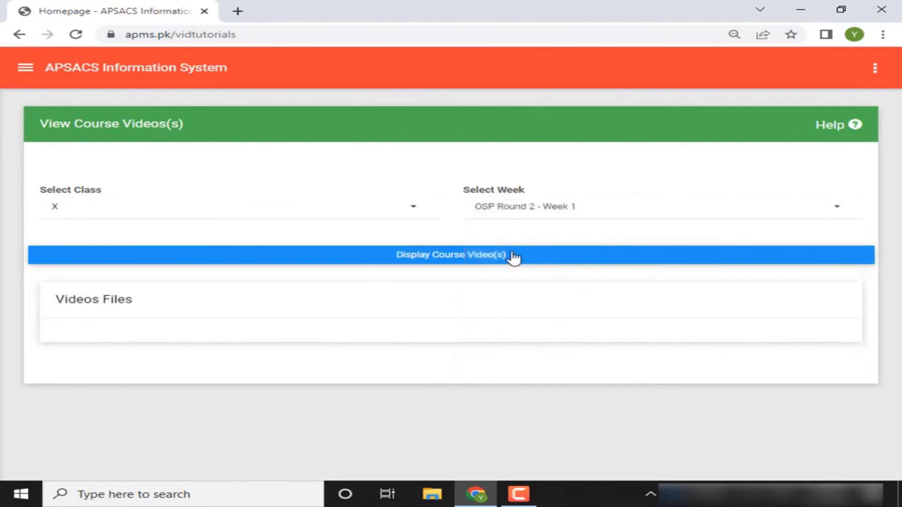
click(514, 258)
click(436, 324)
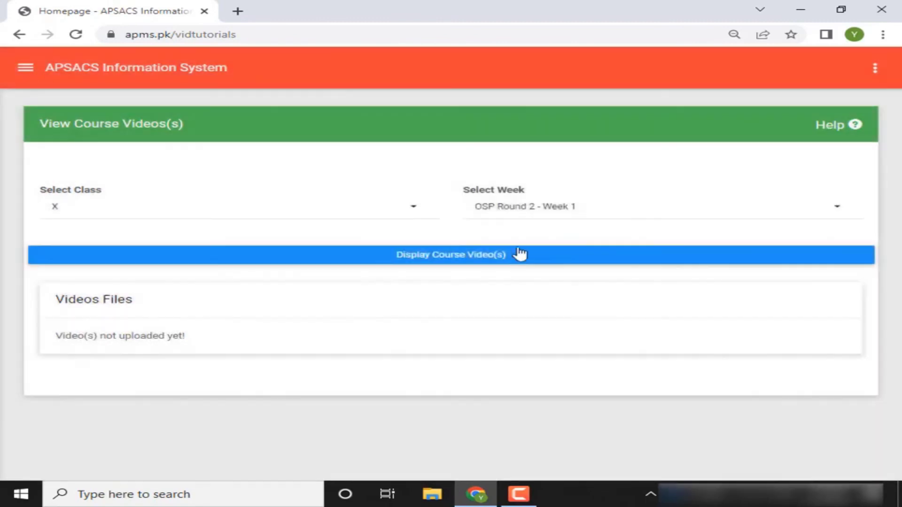
Switch the class to VIII and display its Week 1 course videos
click(527, 206)
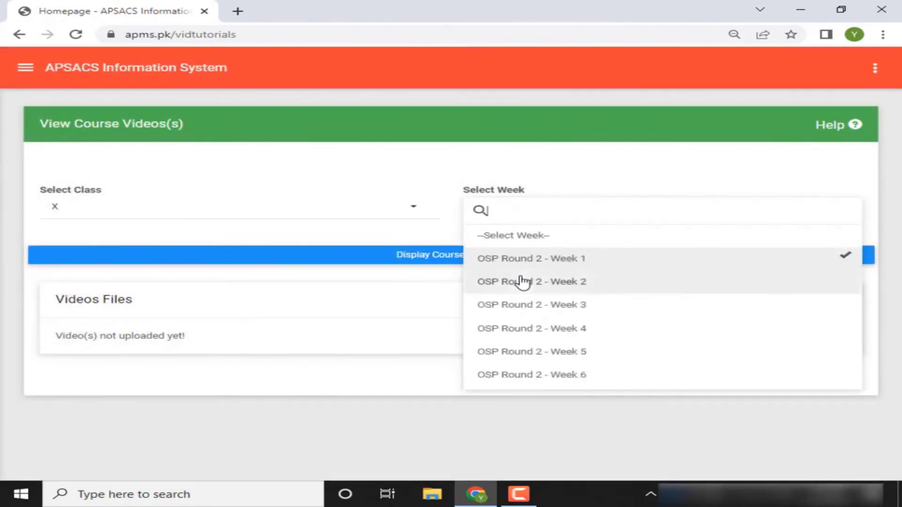
click(374, 206)
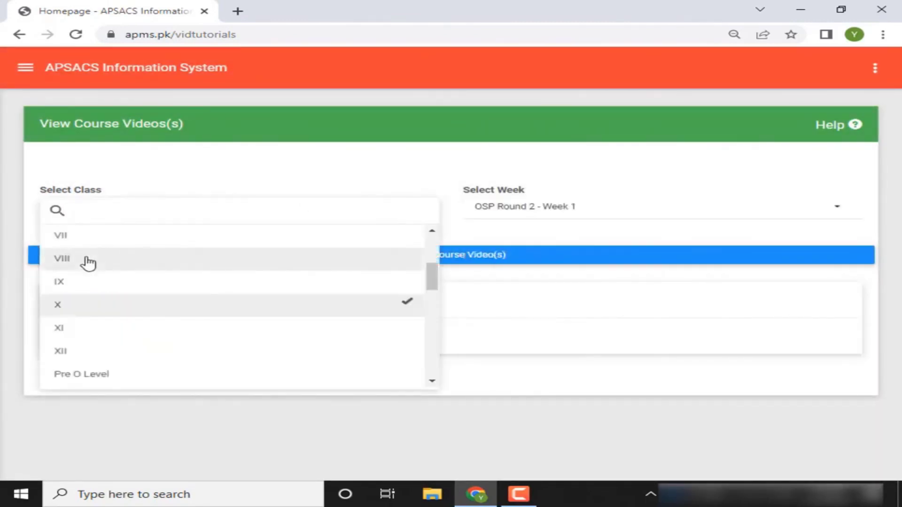
click(87, 261)
click(469, 255)
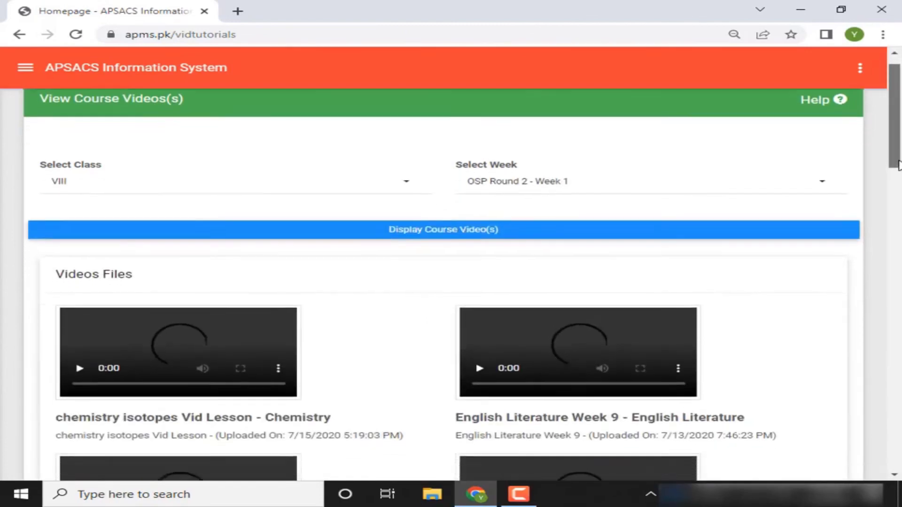
drag(899, 157, 878, 198)
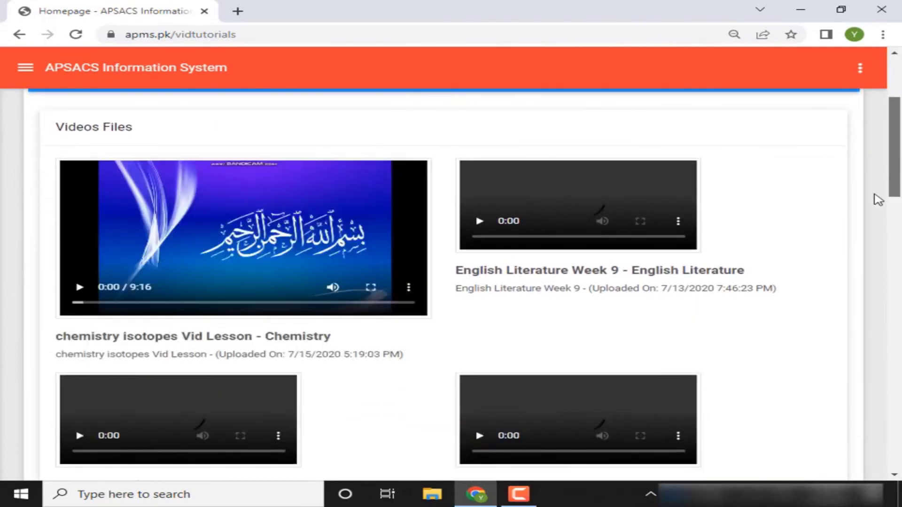
click(410, 288)
click(413, 288)
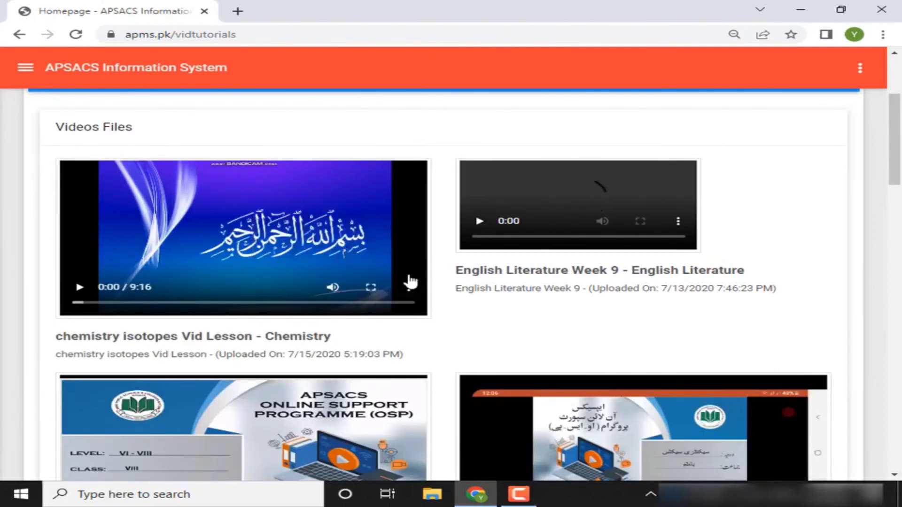
click(408, 289)
click(338, 233)
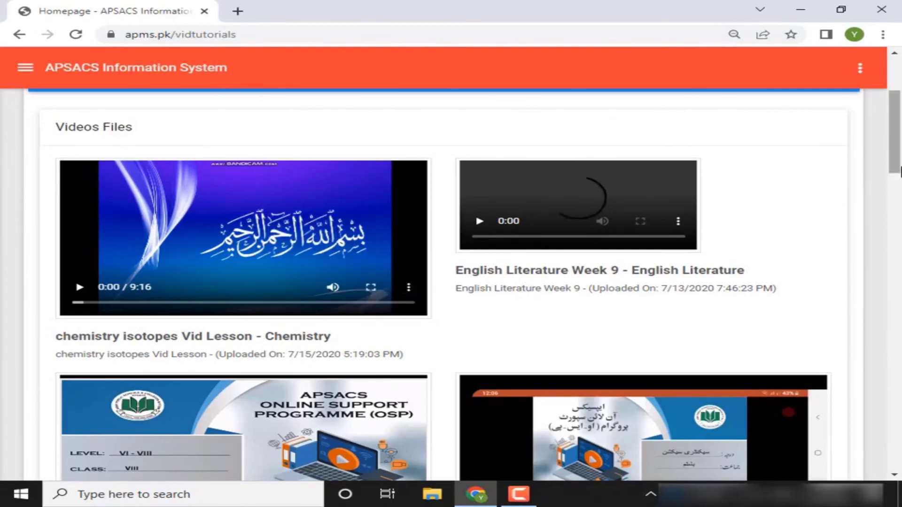
drag(900, 169, 852, 355)
drag(856, 323, 900, 109)
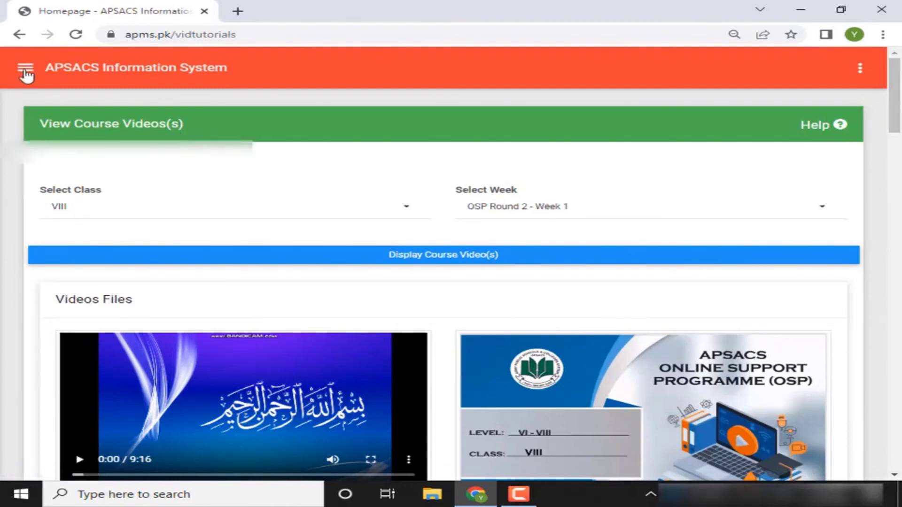
Sign out using the account dropdown in the navigation drawer
click(25, 70)
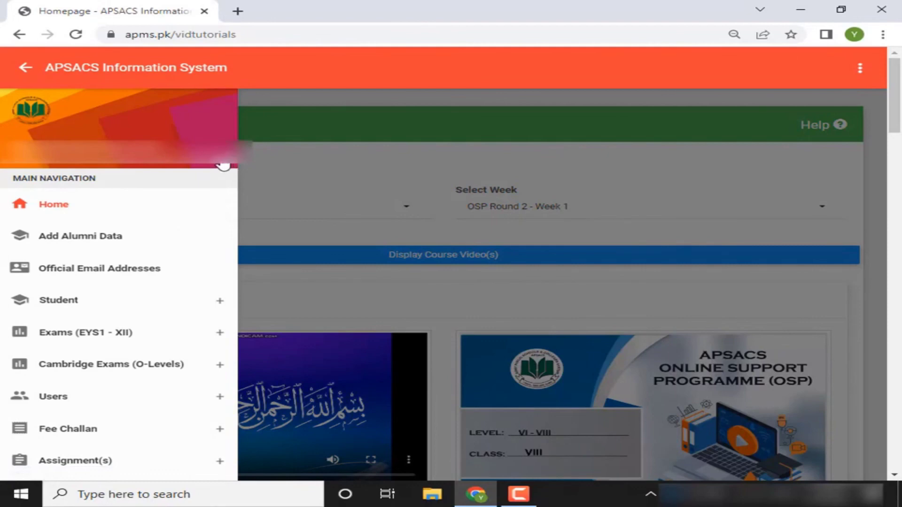
click(223, 165)
click(177, 203)
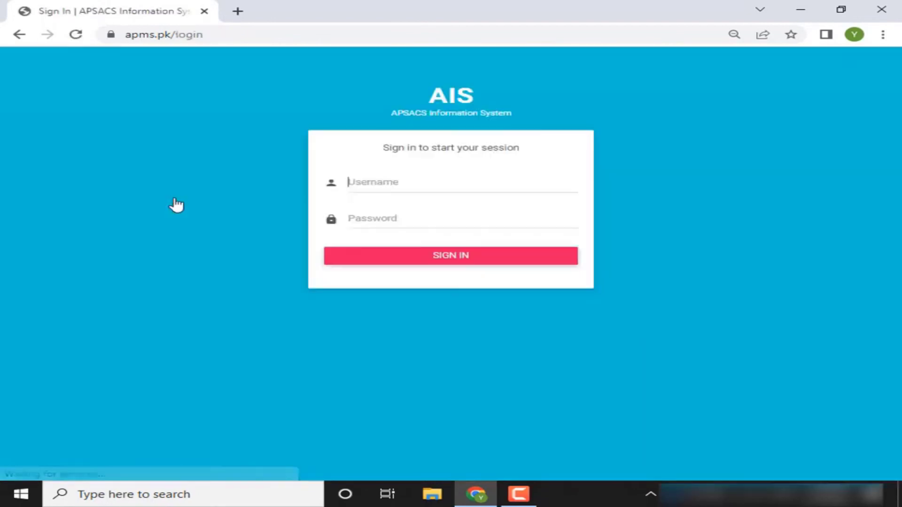